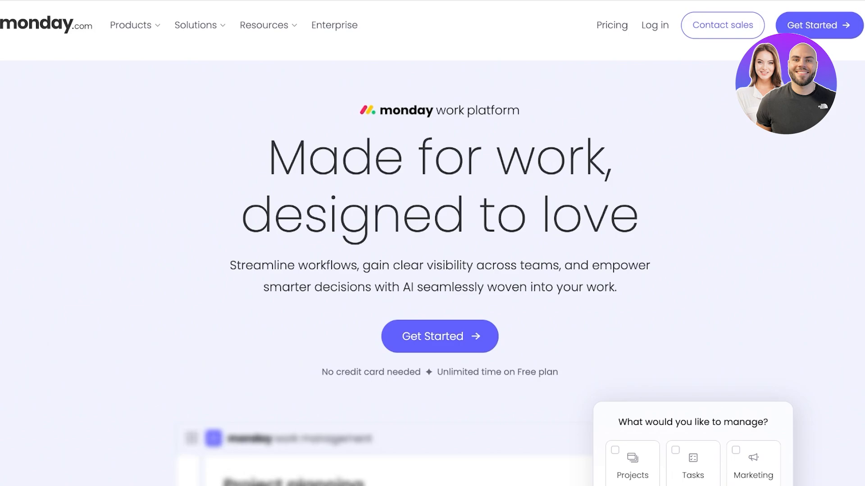
scroll(440, 297, down, 1)
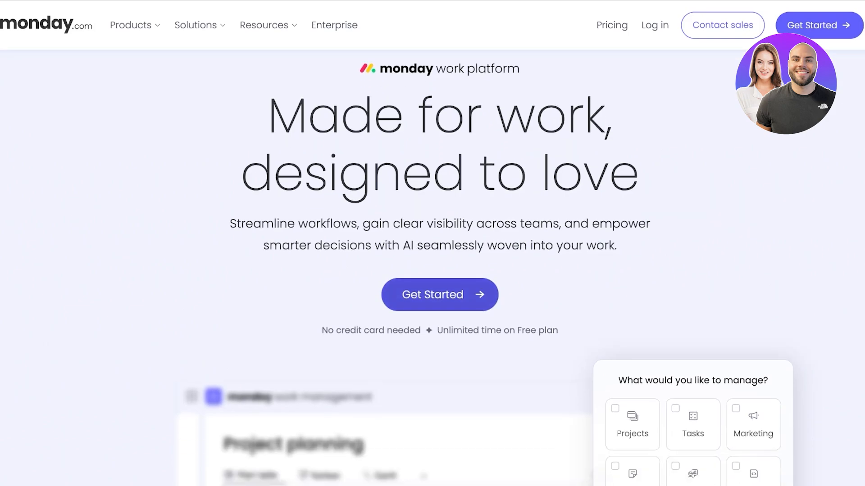
scroll(439, 297, up, 1)
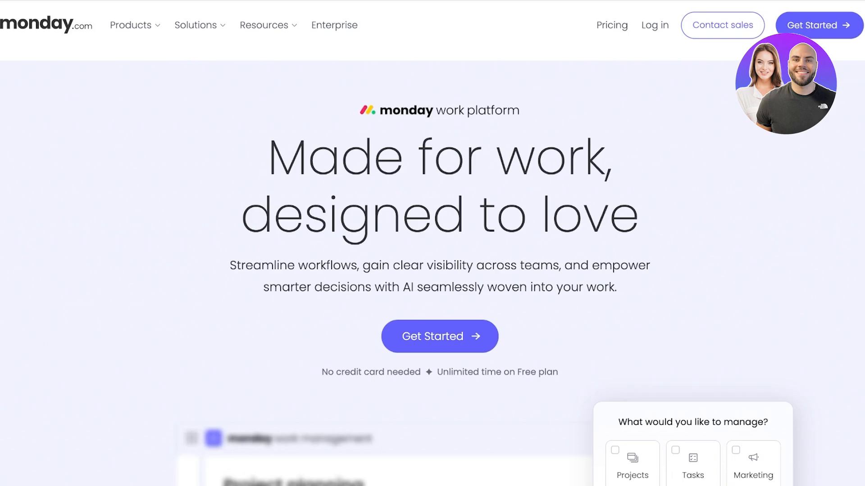
scroll(432, 268, down, 3)
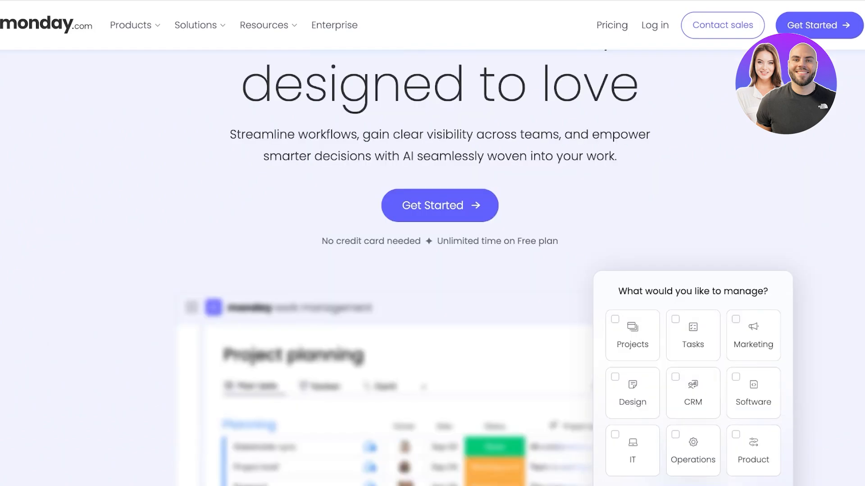
scroll(432, 267, down, 1)
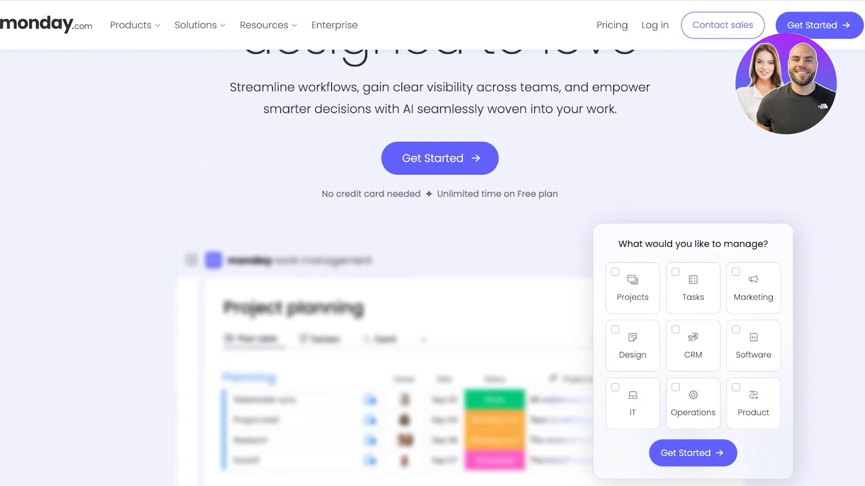
scroll(432, 271, down, 1)
scroll(432, 270, up, 5)
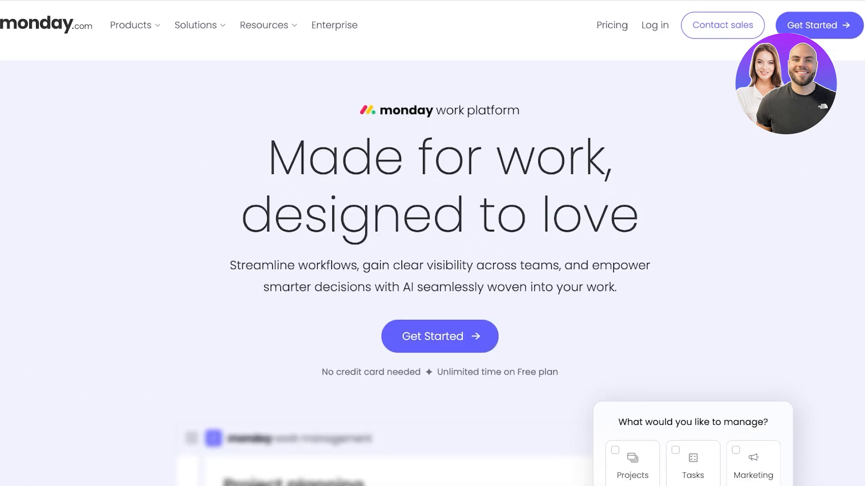
Get started with a Google account by submitting its e-mail and account password, then request other ways to verify the identity.
click(819, 26)
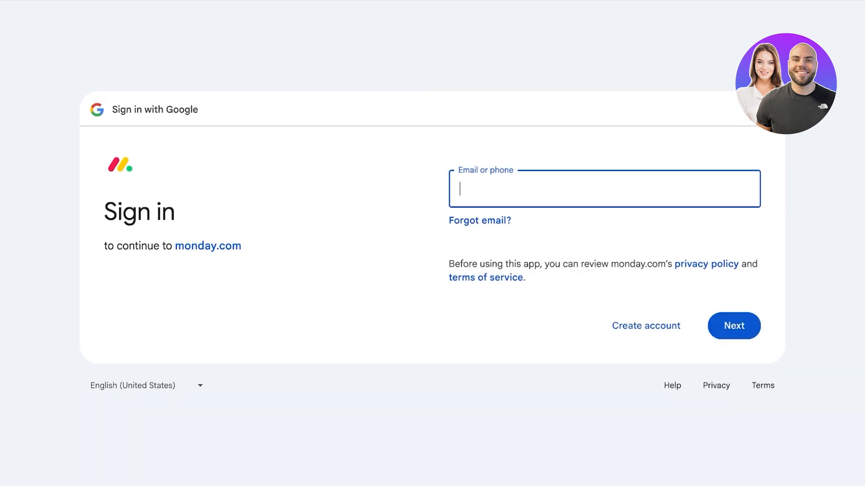
click(532, 246)
click(733, 326)
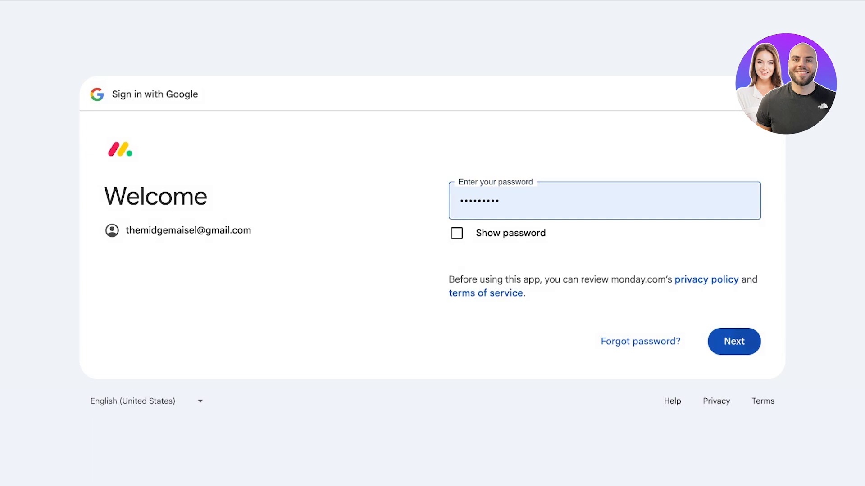
key(Return)
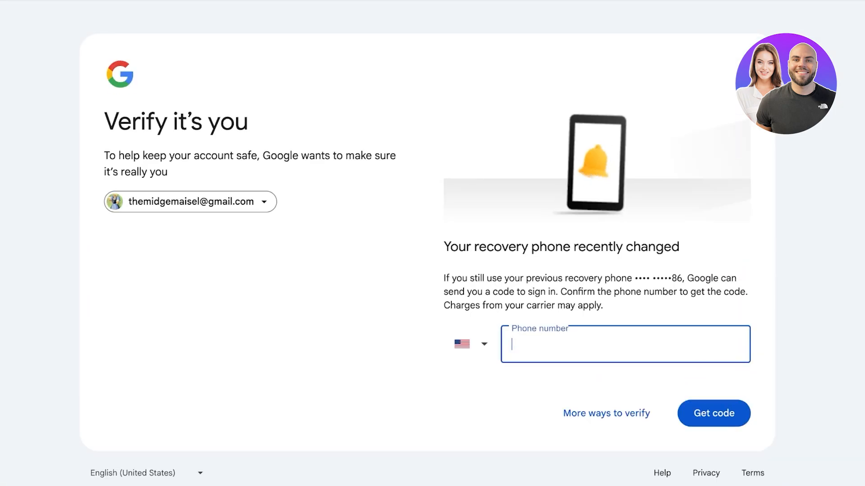
click(606, 413)
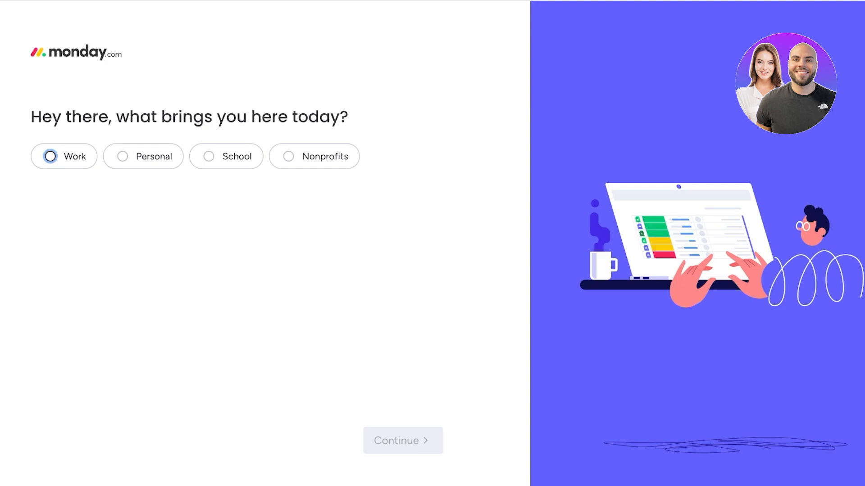
Answer the onboarding questions with Work, Business owner, a team of Only me and a company size of 1-19.
click(50, 157)
click(49, 260)
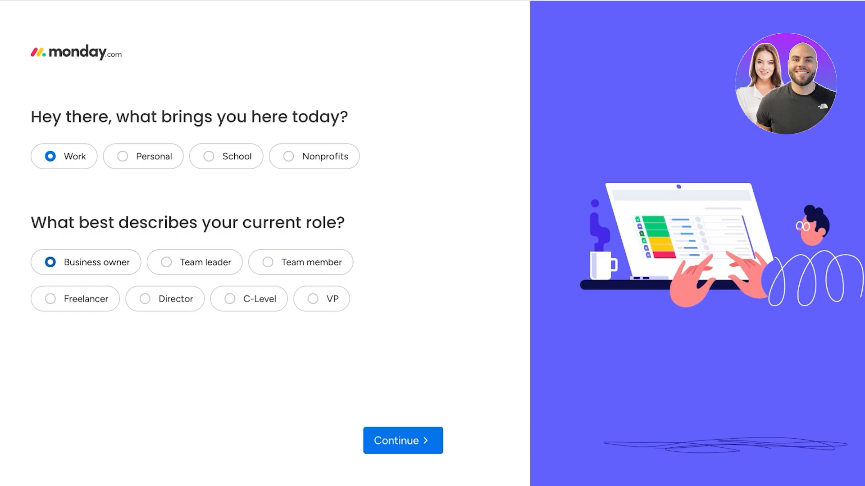
click(402, 440)
click(50, 156)
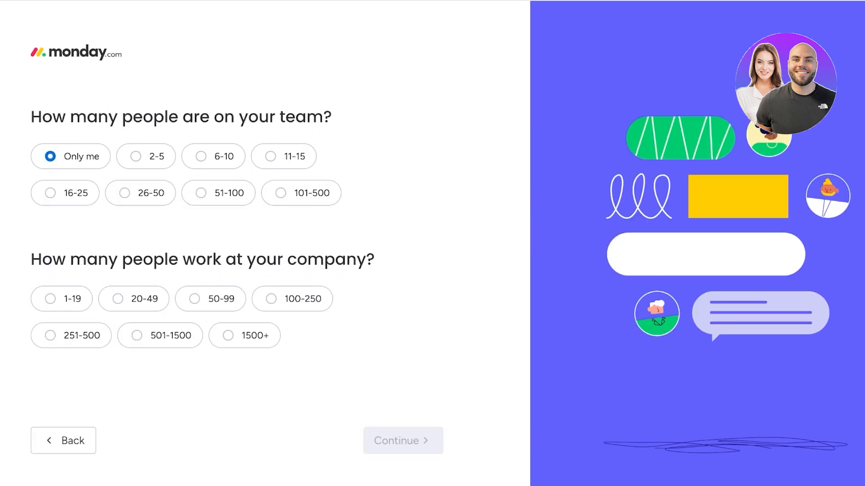
click(50, 298)
click(402, 441)
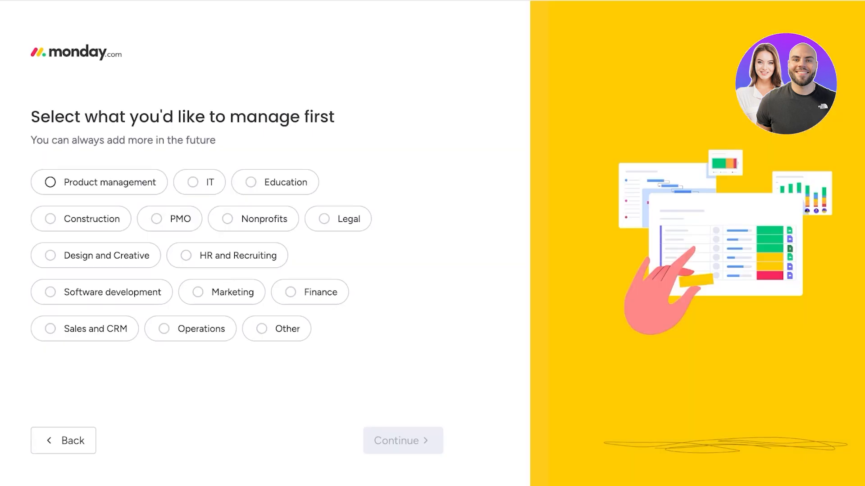
Choose Product management with a focus on Feature prioritization, finish the survey, and postpone inviting teammates.
click(99, 182)
click(402, 440)
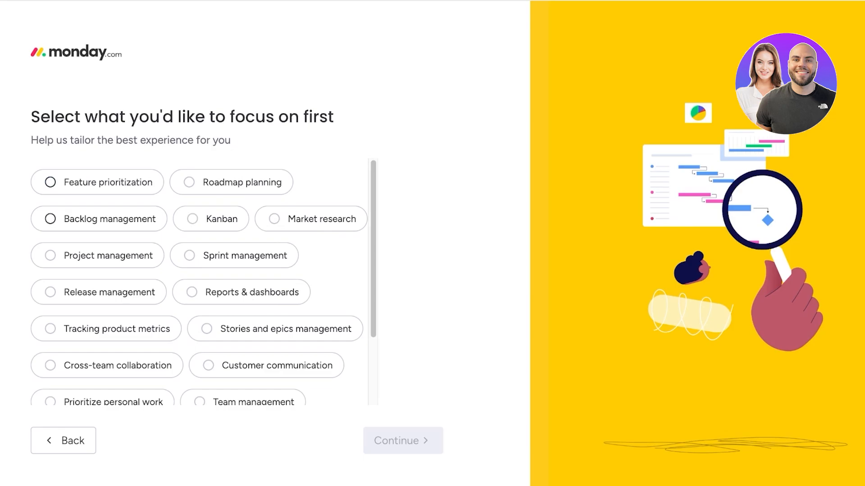
click(50, 182)
click(402, 440)
click(48, 193)
click(403, 441)
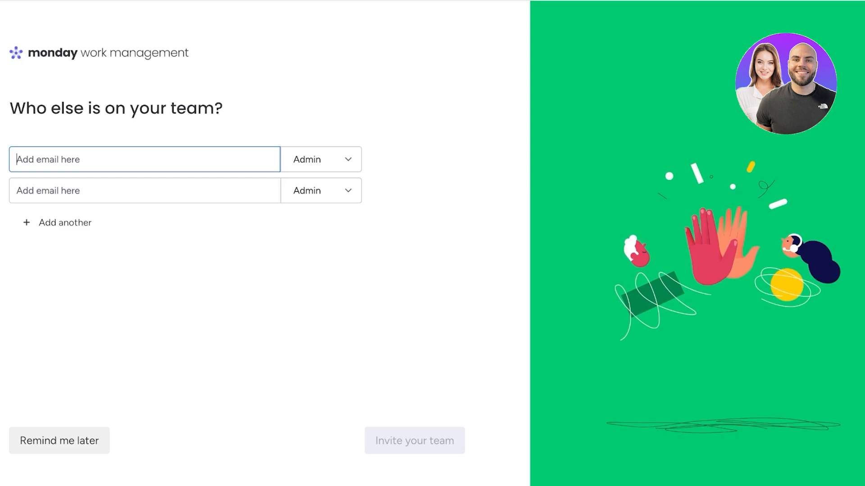
click(59, 441)
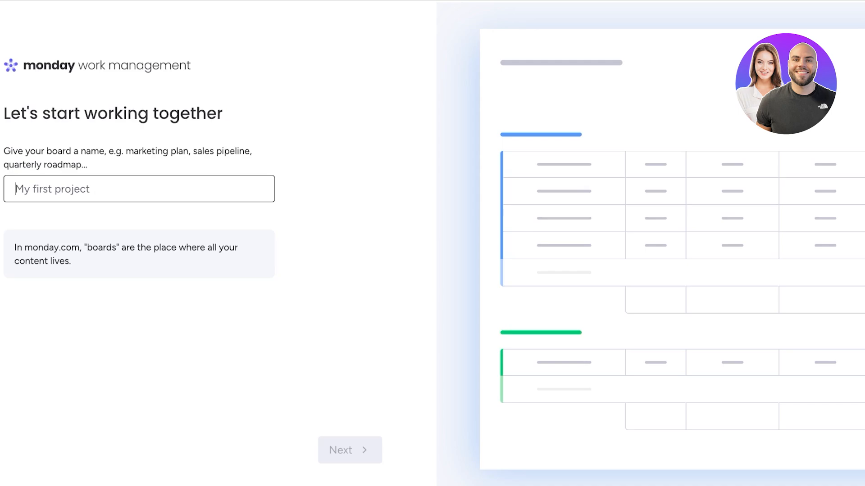
Name the first board Intercorp Marketing and add a Priority column to its preselected columns.
text(U)
key(BackSpace)
text(Intercorp Marketing)
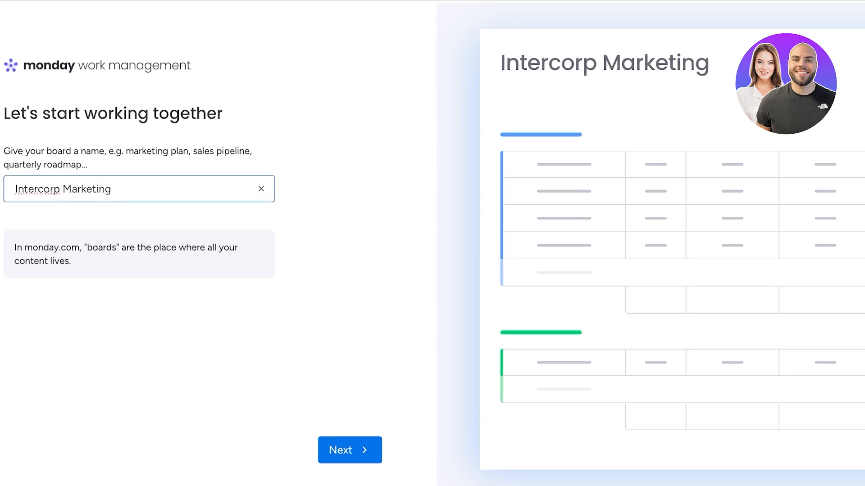
key(Return)
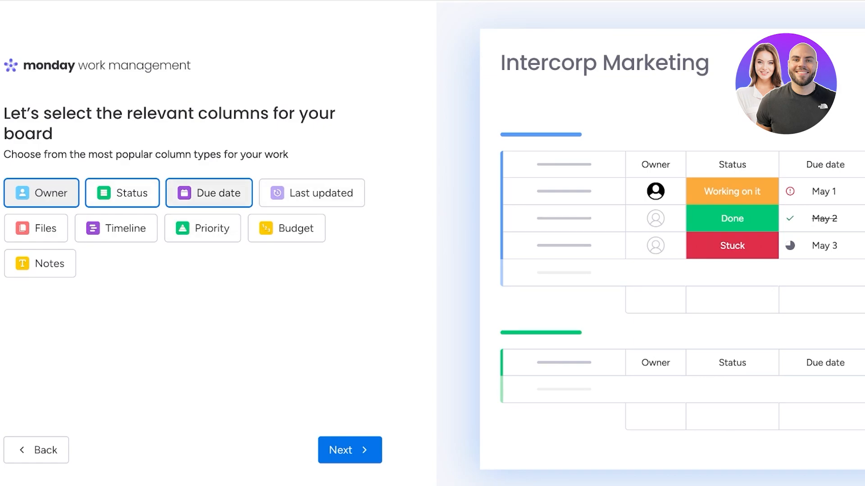
click(202, 228)
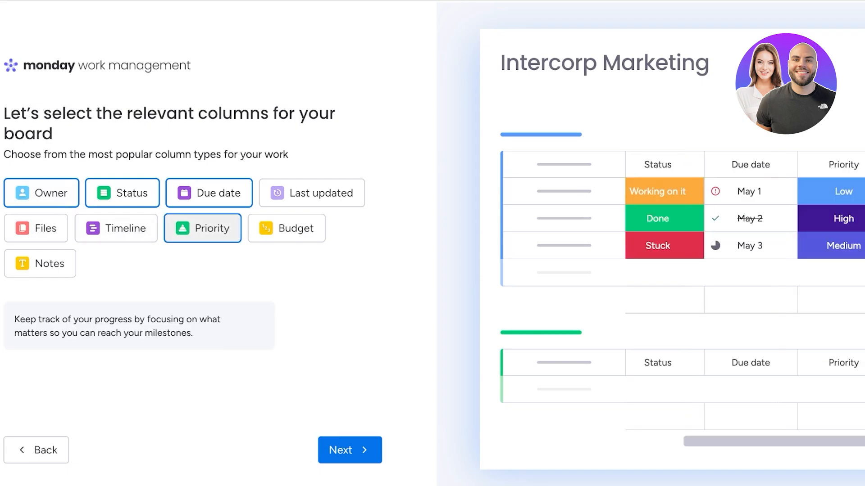
click(350, 450)
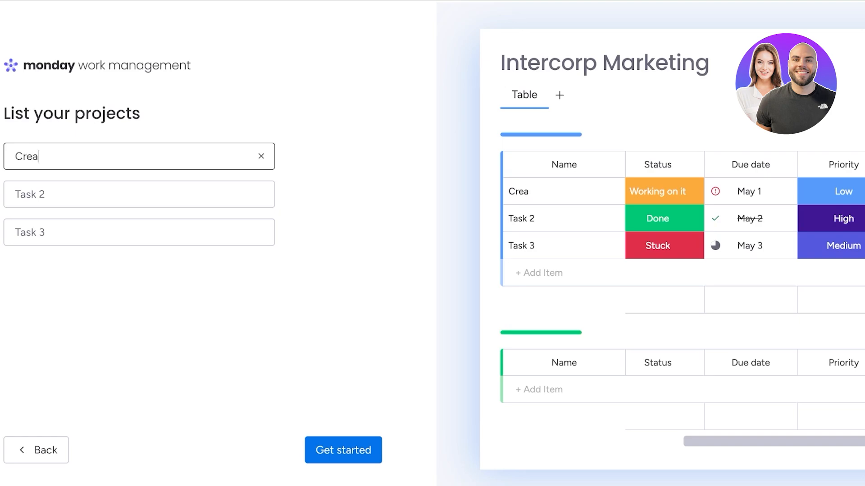
Enter "Create a intagram ad visual for new mous" as the first project, create the board and dismiss the dashboard tip.
text(intagram ad visual for )
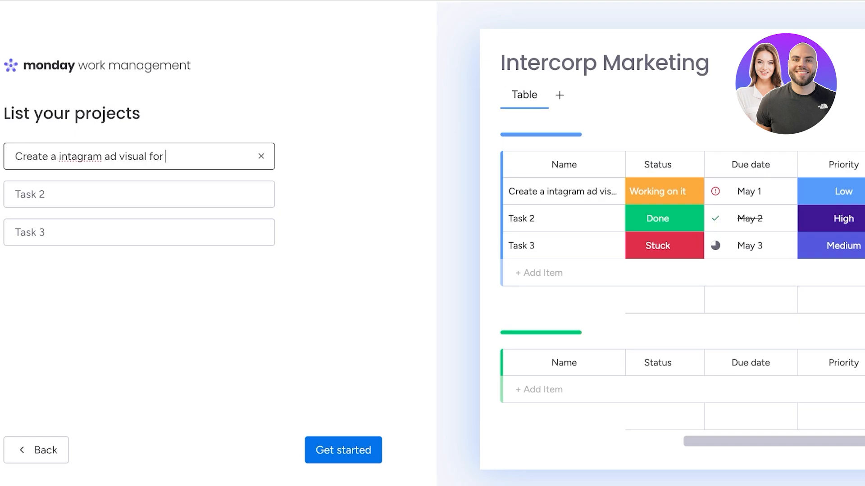
text(new ma)
key(BackSpace)
key(BackSpace)
text(mous)
click(344, 450)
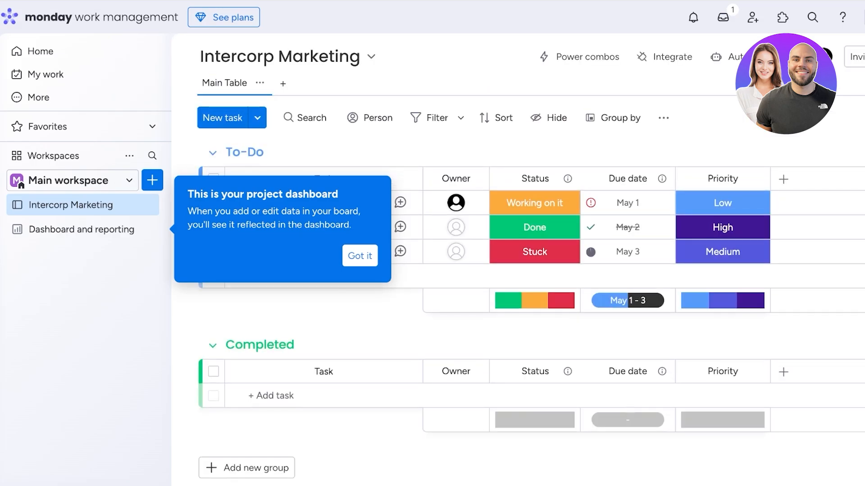
click(360, 255)
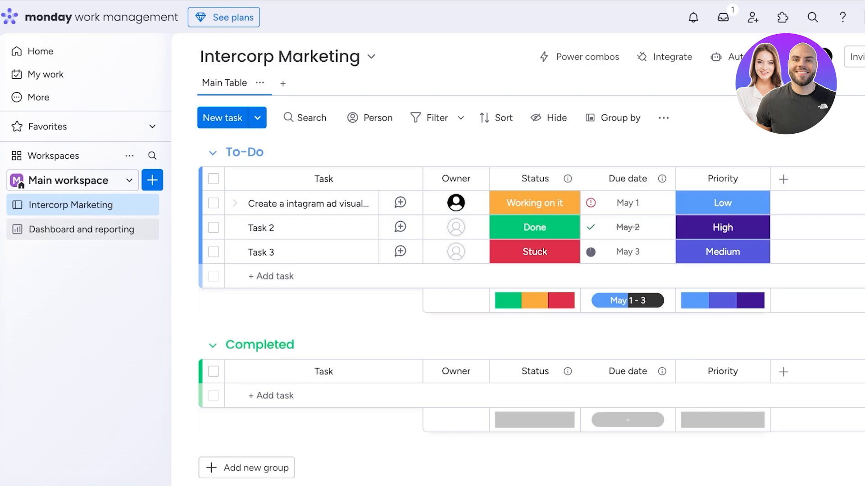
Open the main workspace and rename it Midge Consulting.
click(68, 180)
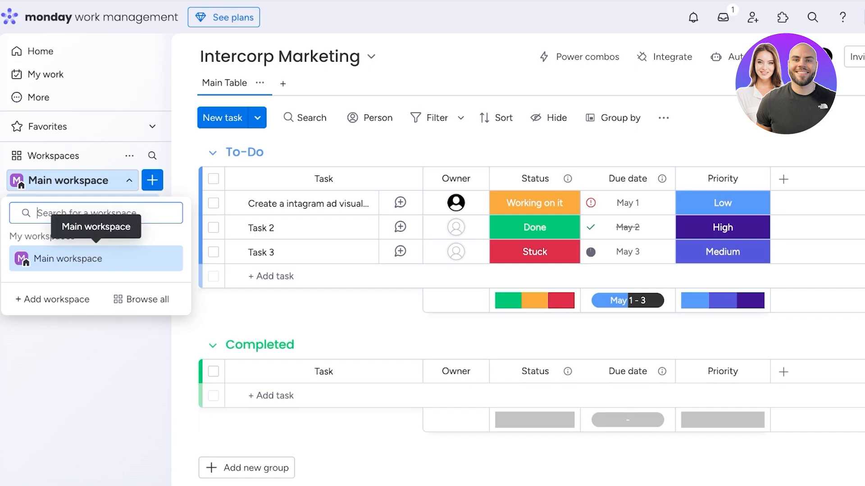
click(96, 258)
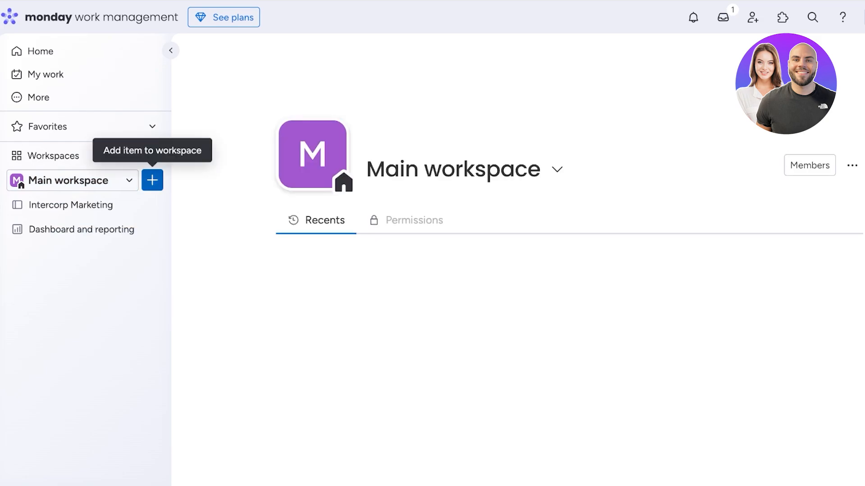
click(129, 155)
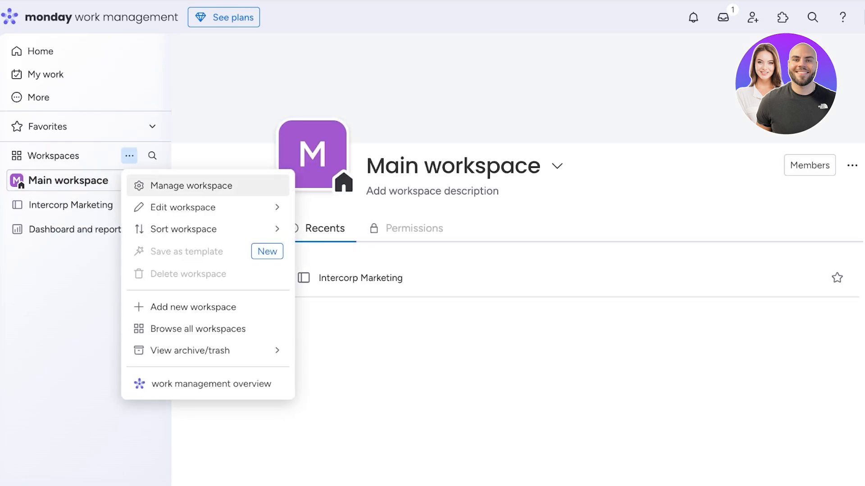
mouse_move(189, 208)
click(360, 213)
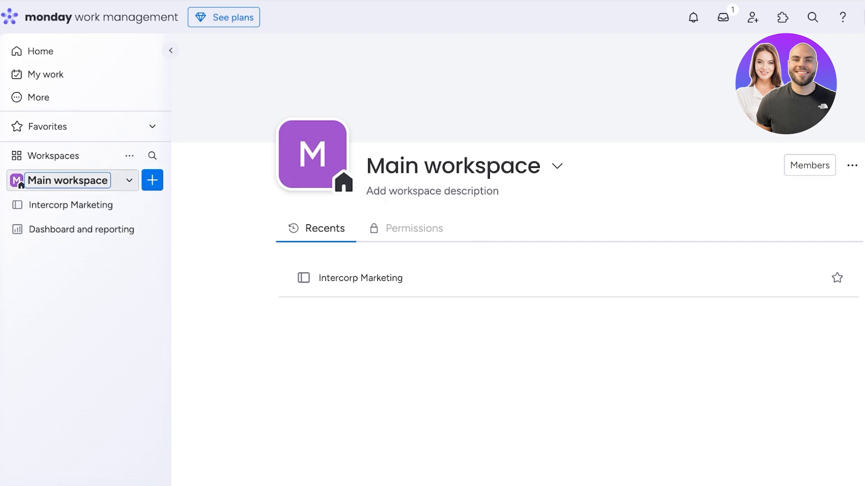
key(BackSpace)
key(BackSpace)
key(BackSpace)
key(BackSpace)
key(BackSpace)
key(BackSpace)
key(BackSpace)
key(BackSpace)
key(BackSpace)
key(BackSpace)
key(BackSpace)
key(BackSpace)
key(BackSpace)
key(BackSpace)
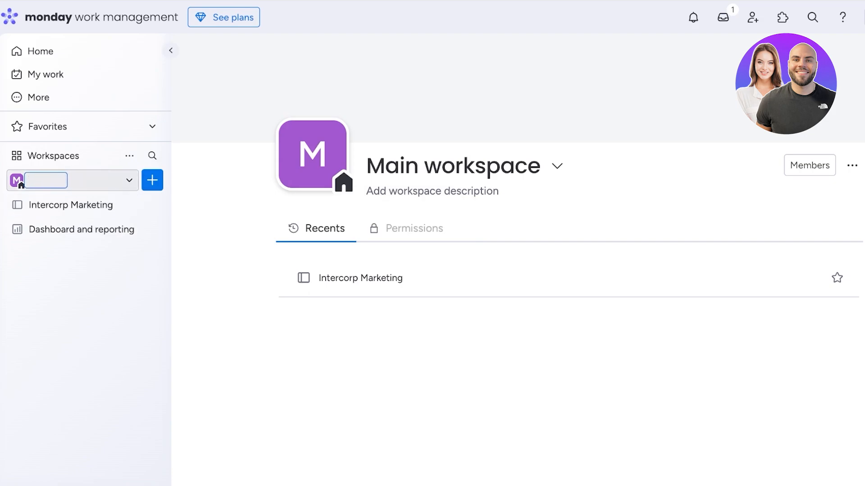
text(Midge Consul)
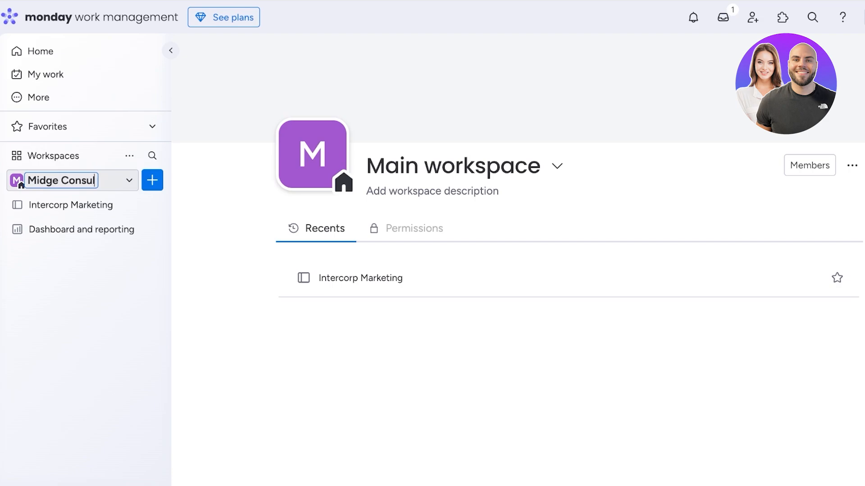
text(ting)
key(Return)
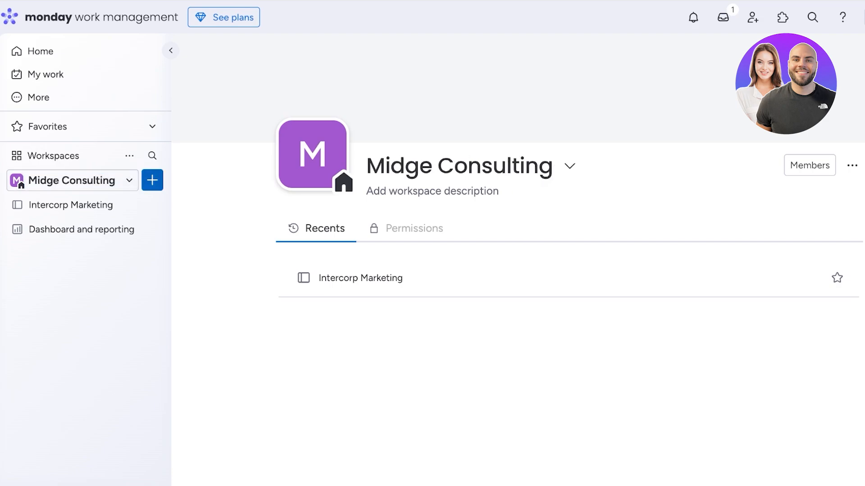
Add the workspace description "All our operations.".
click(433, 191)
text(All our Cli)
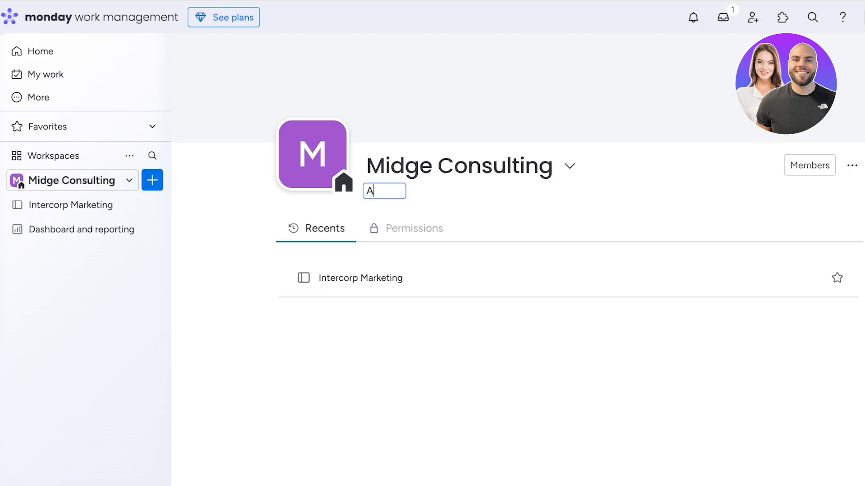
key(BackSpace)
key(BackSpace)
key(BackSpace)
text(operatio)
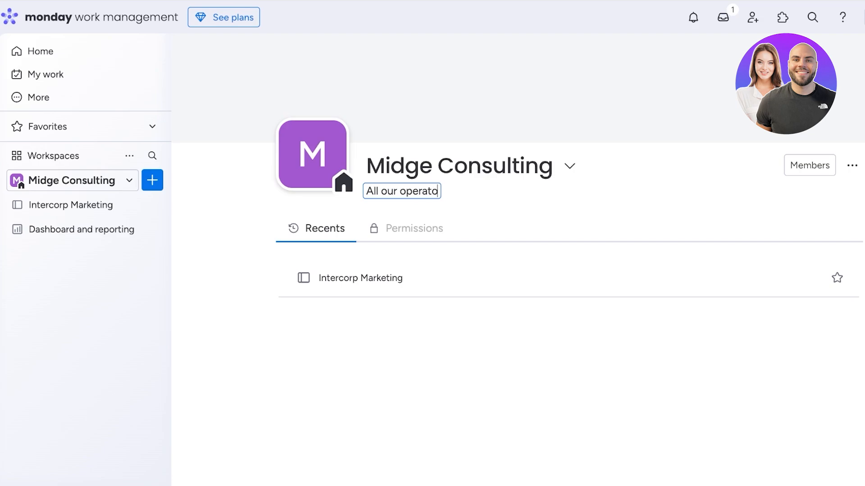
key(BackSpace)
key(BackSpace)
text(ions.)
Set the workspace icon's background color to orange and open the Intercorp Marketing board.
click(312, 153)
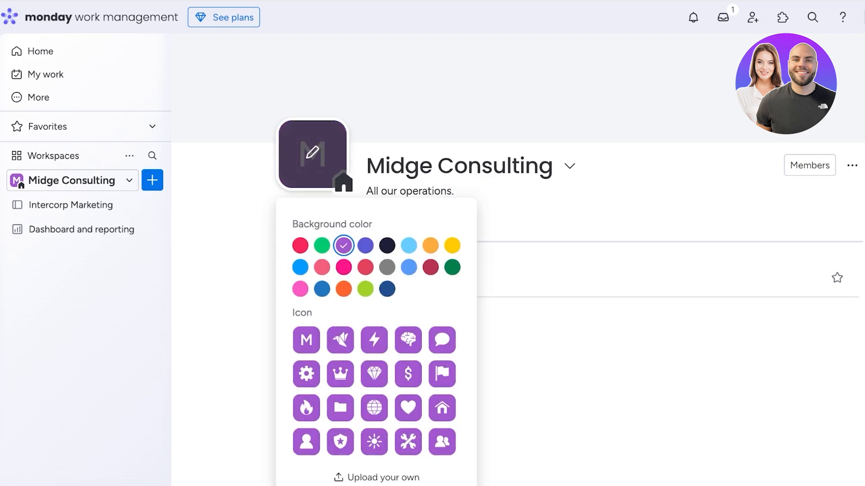
click(452, 246)
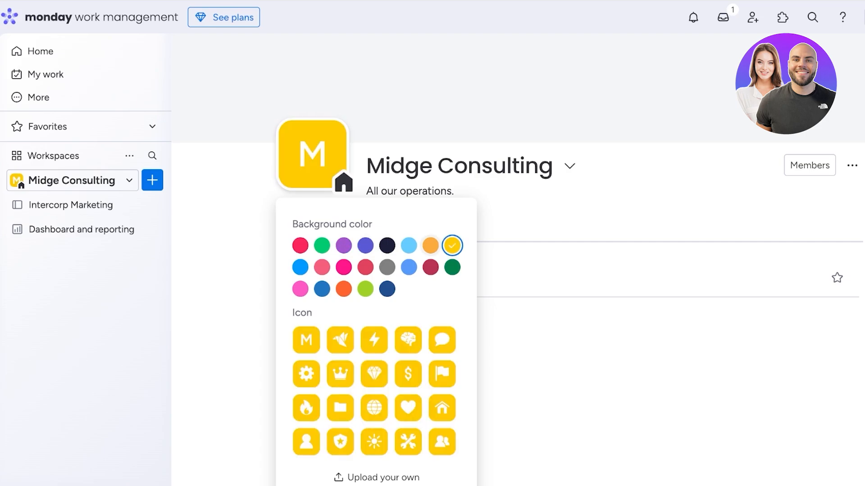
click(430, 246)
click(518, 278)
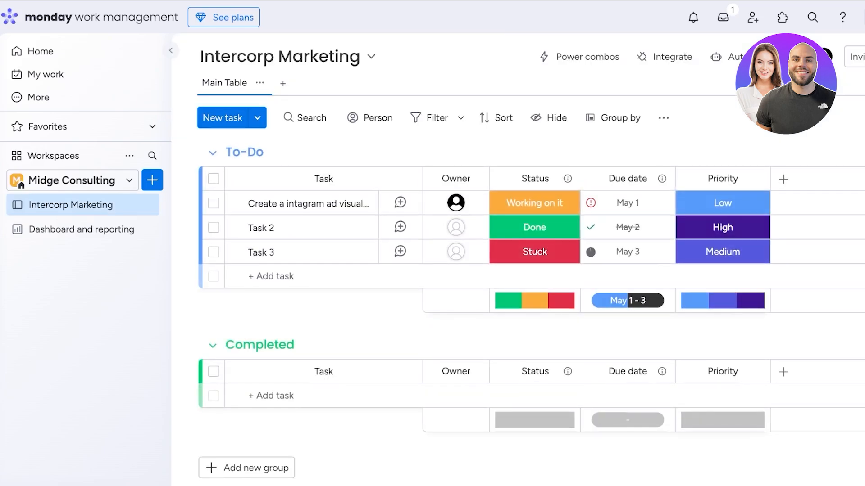
Open the management page of the Midge Consulting workspace.
click(129, 180)
click(130, 155)
mouse_move(185, 208)
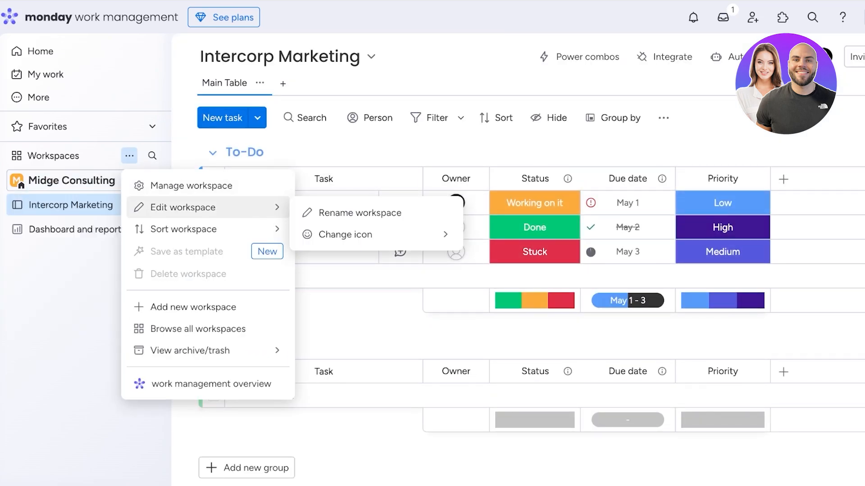
click(192, 186)
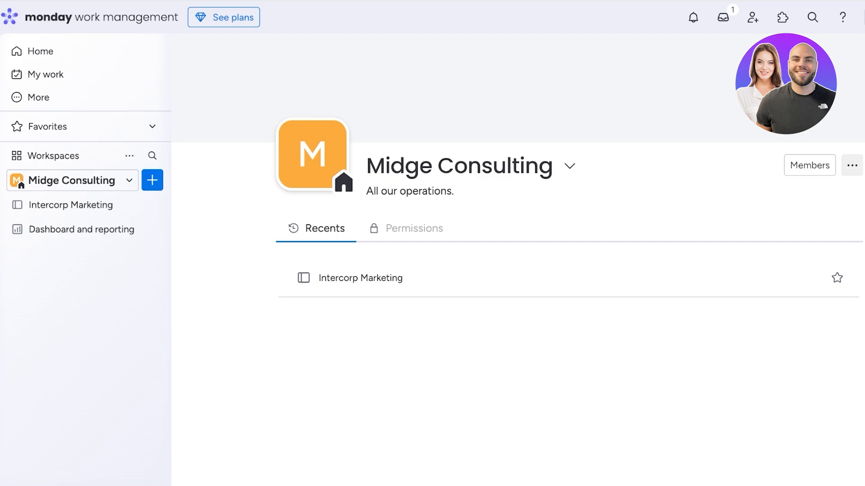
View the workspace's members and return to the Intercorp Marketing board.
click(851, 165)
click(719, 166)
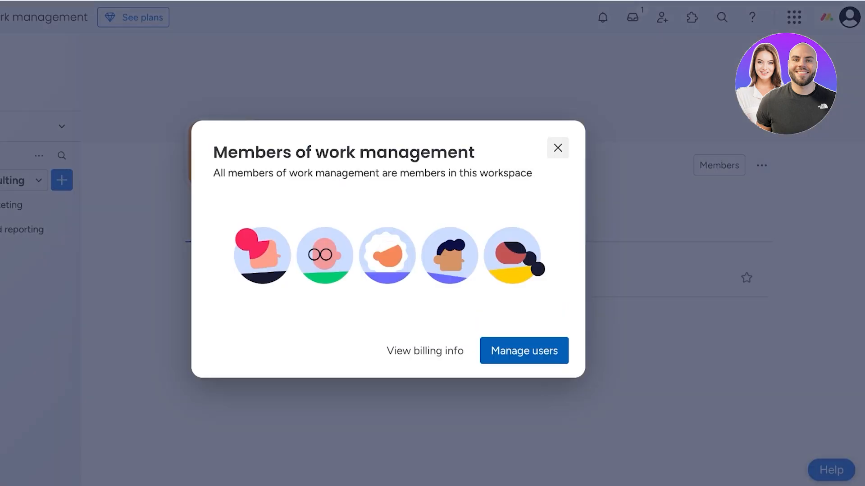
click(558, 148)
click(32, 205)
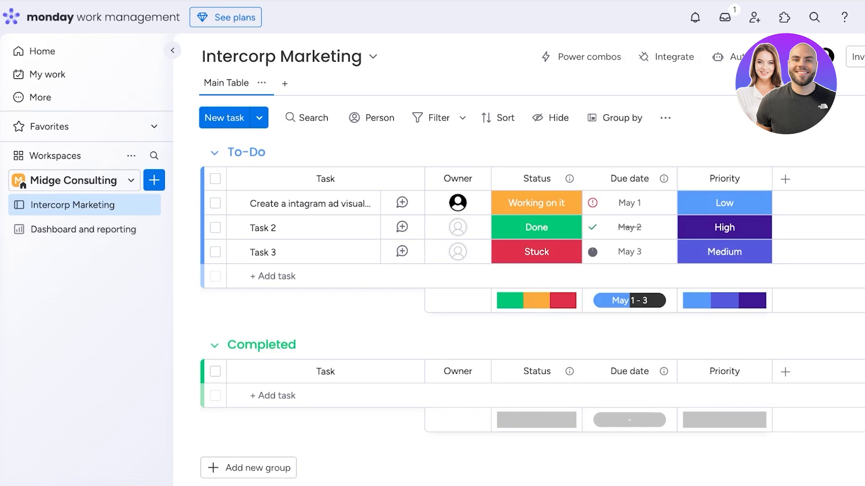
Examine the item types that can be added to the workspace, including boards, docs, forms, folders and installed apps.
click(130, 180)
click(154, 180)
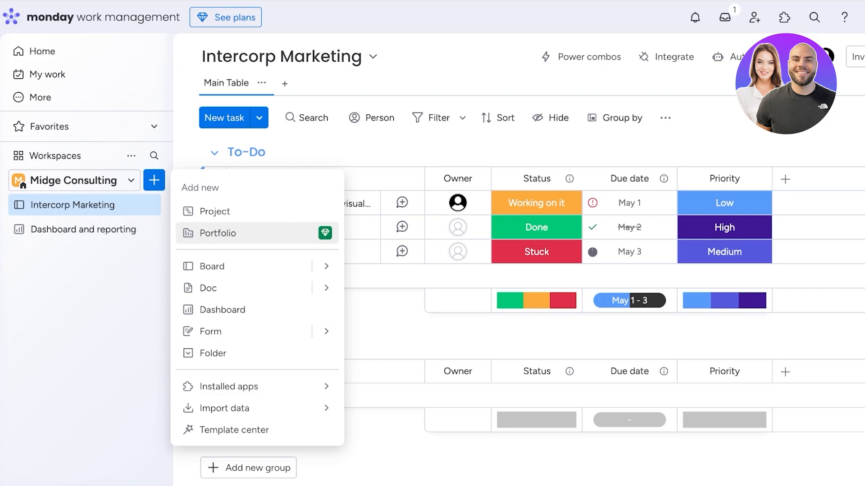
mouse_move(326, 266)
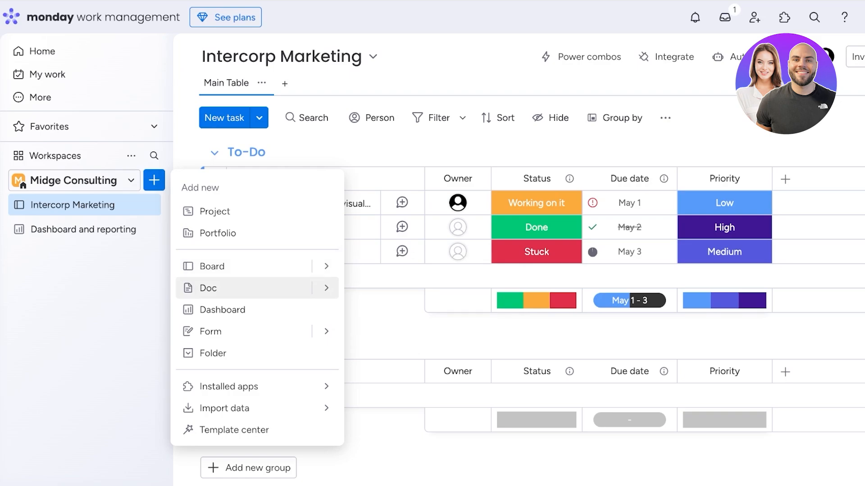
mouse_move(326, 288)
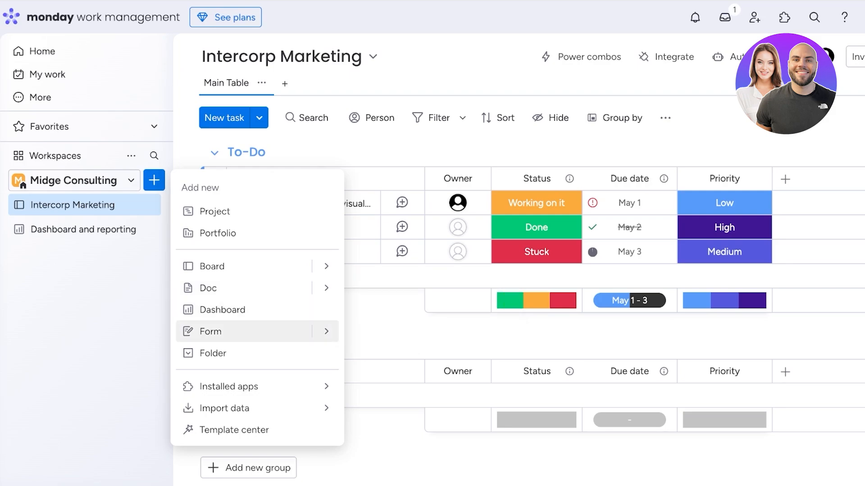
mouse_move(327, 331)
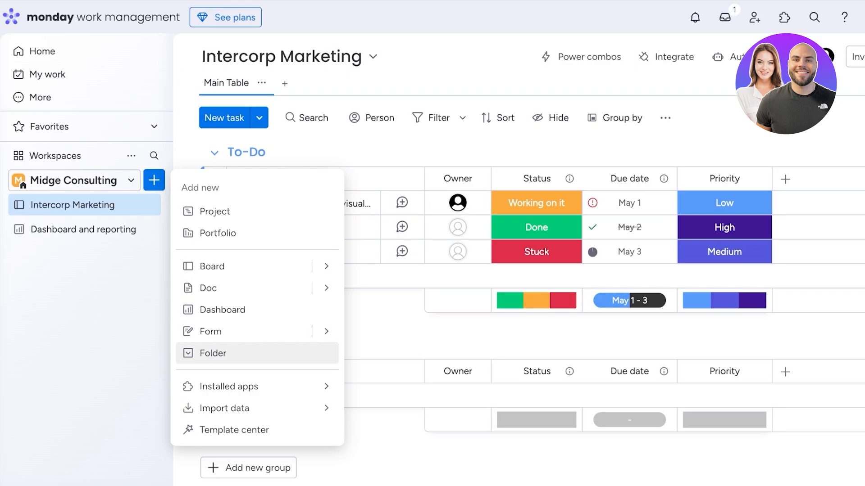
mouse_move(252, 387)
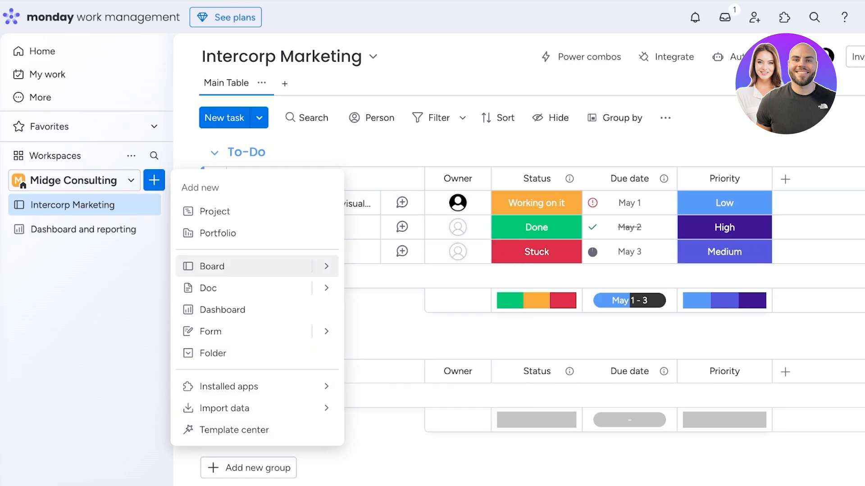
Browse the board templates in the Project Management category and select the Project management template.
click(358, 295)
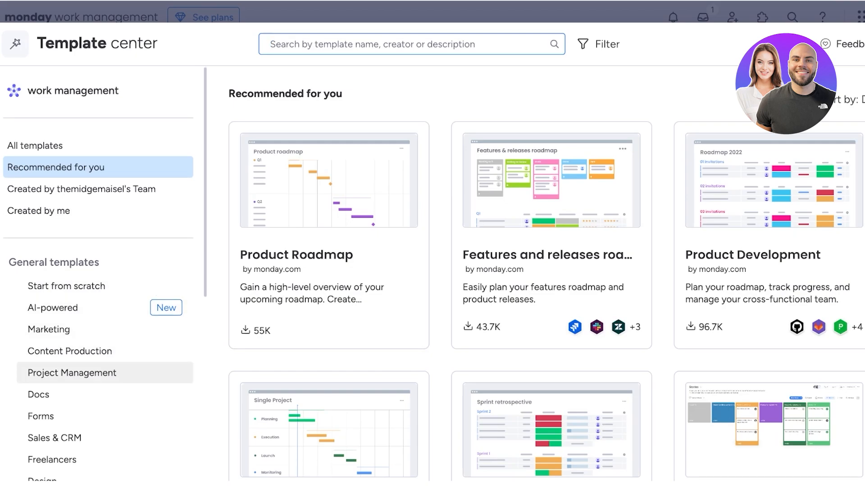
click(72, 375)
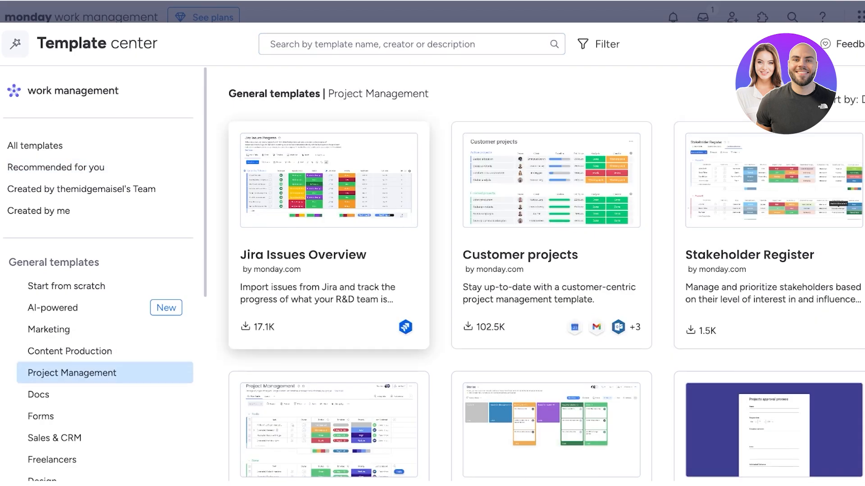
scroll(543, 273, down, 3)
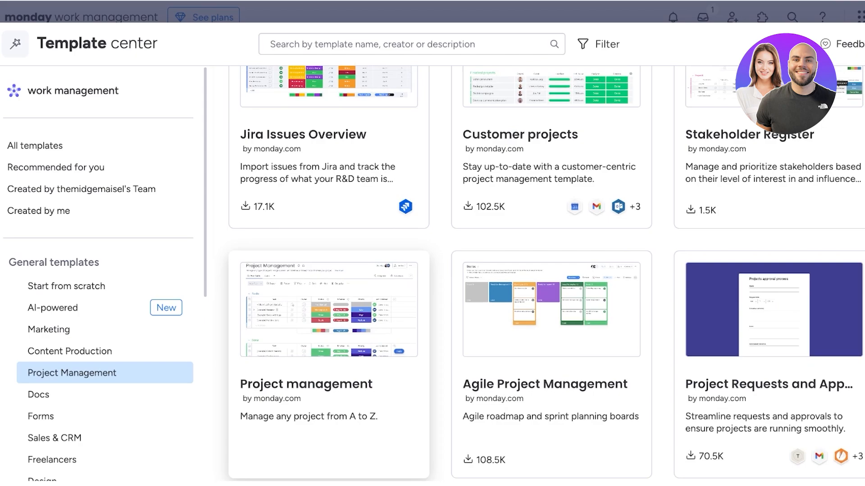
scroll(765, 360, down, 2)
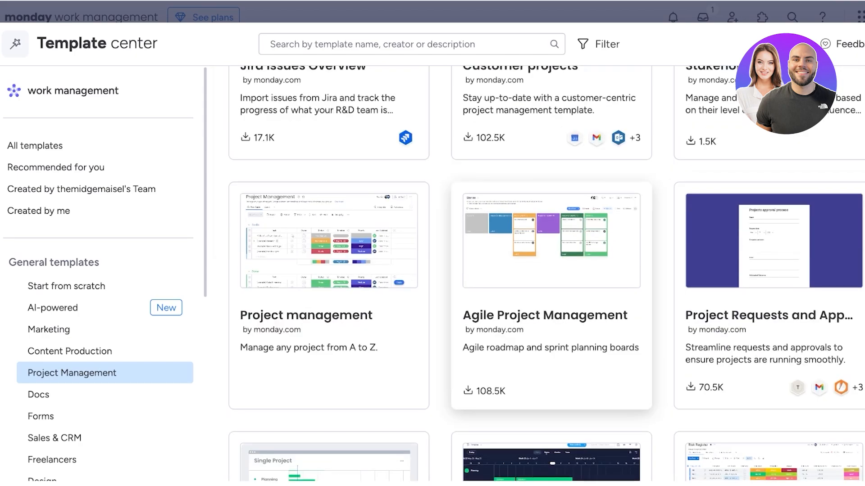
click(329, 295)
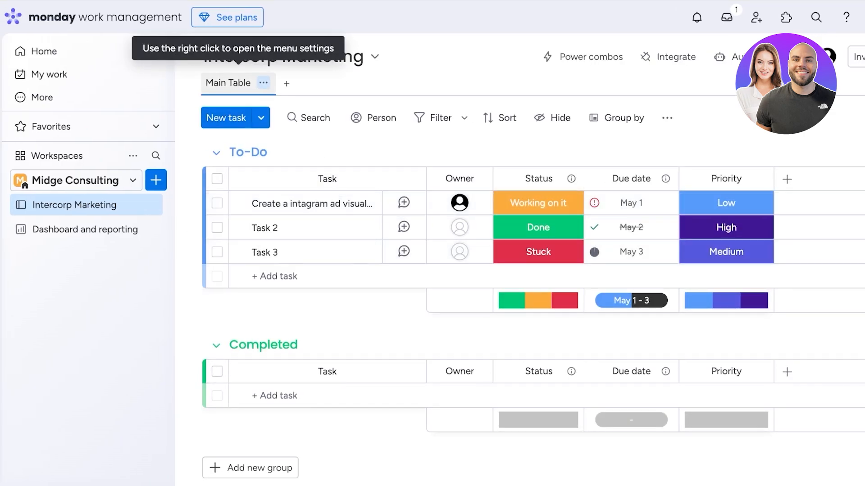
Add a new Table view to the Intercorp Marketing board.
click(263, 82)
click(287, 83)
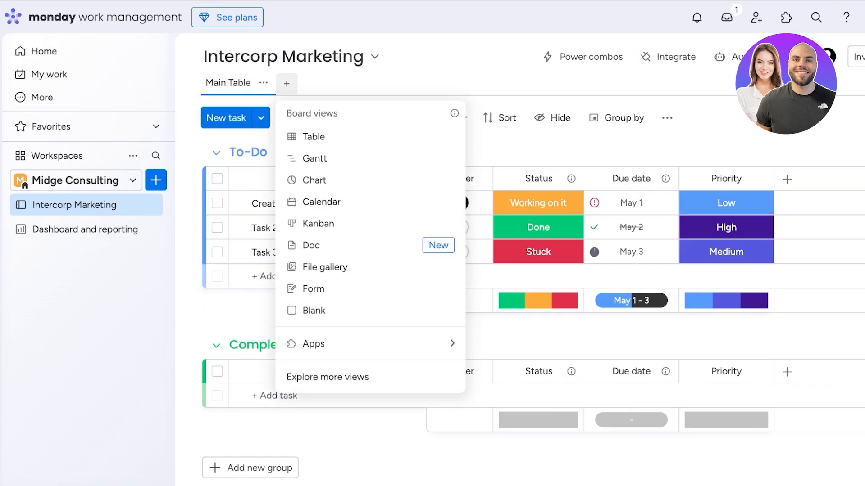
click(287, 84)
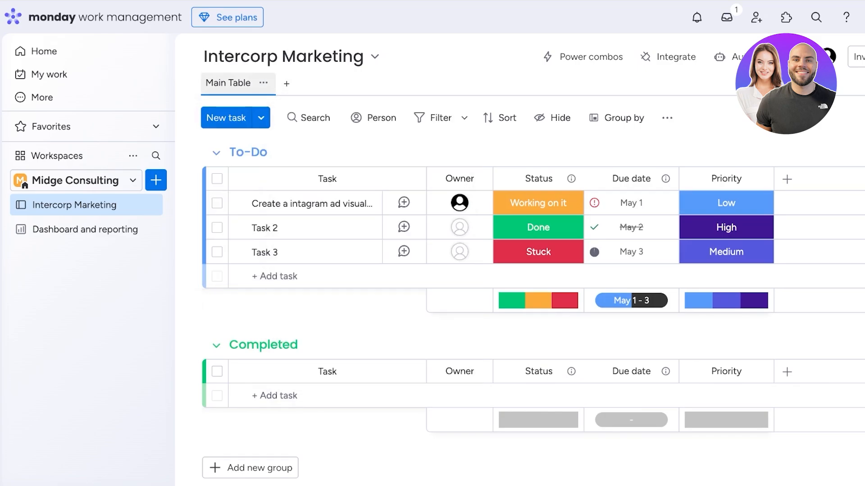
click(263, 83)
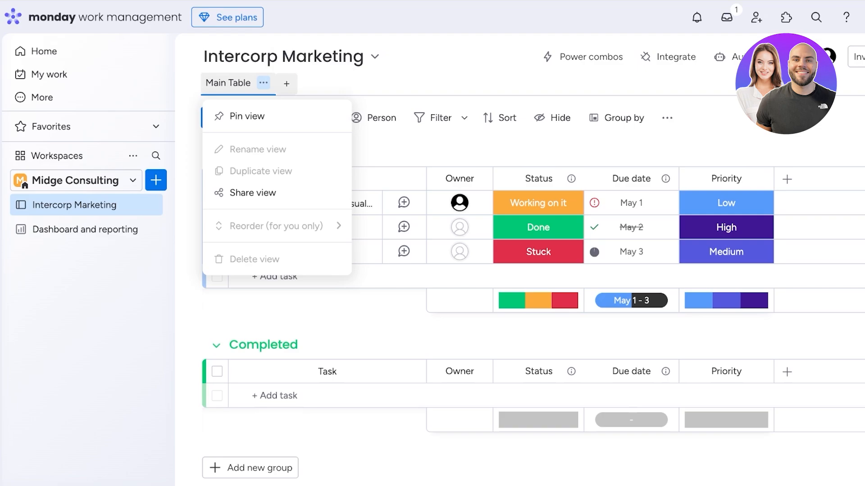
click(286, 83)
click(286, 83)
click(313, 137)
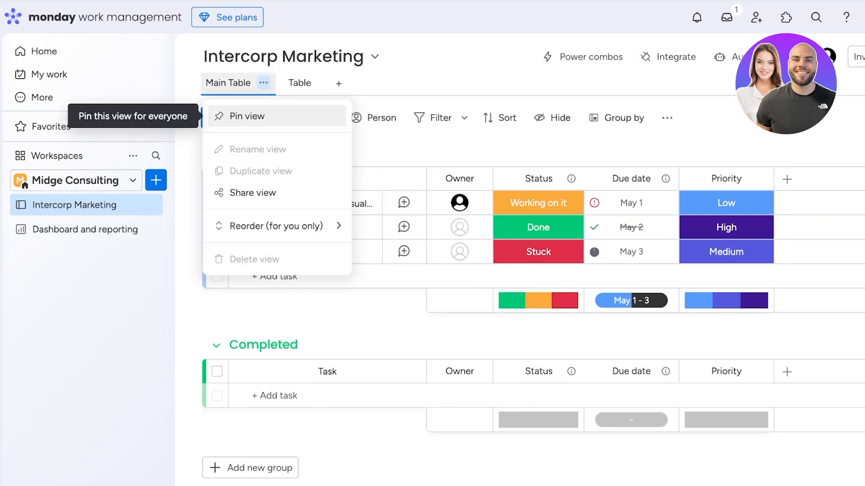
key(Escape)
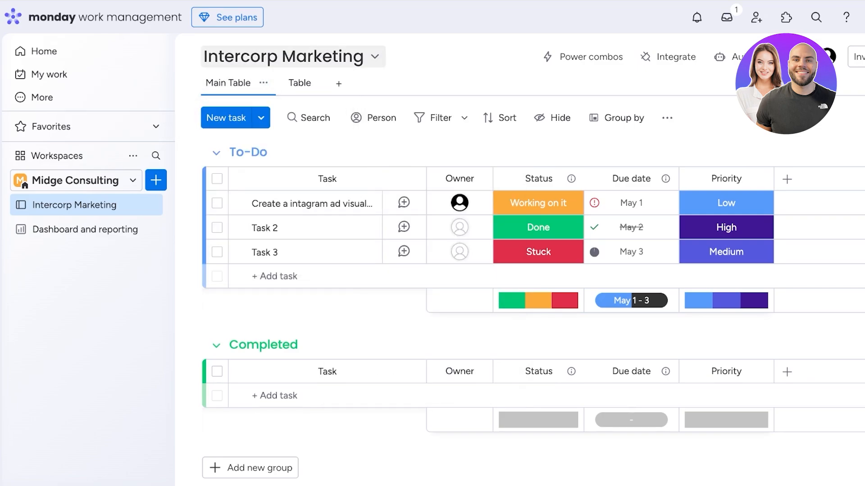
Move the new Table view ahead of Main Table and rename it Workflow.
click(299, 83)
drag(297, 83, 231, 83)
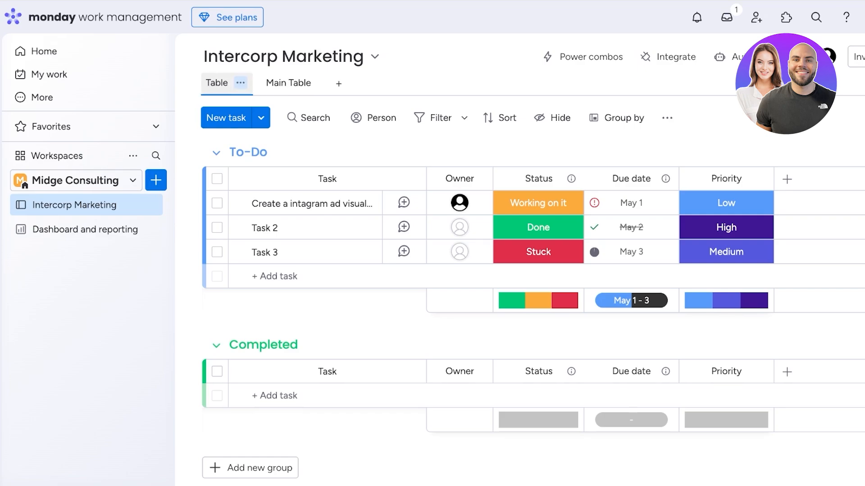
click(241, 83)
click(284, 139)
key(BackSpace)
key(BackSpace)
key(BackSpace)
key(BackSpace)
key(BackSpace)
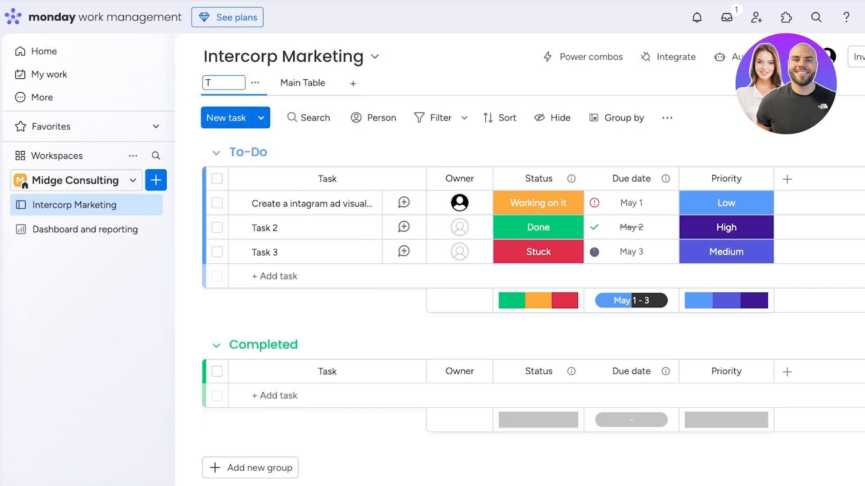
text(Workflow)
key(Return)
Pin the Workflow view and switch to the Main Table view.
click(258, 83)
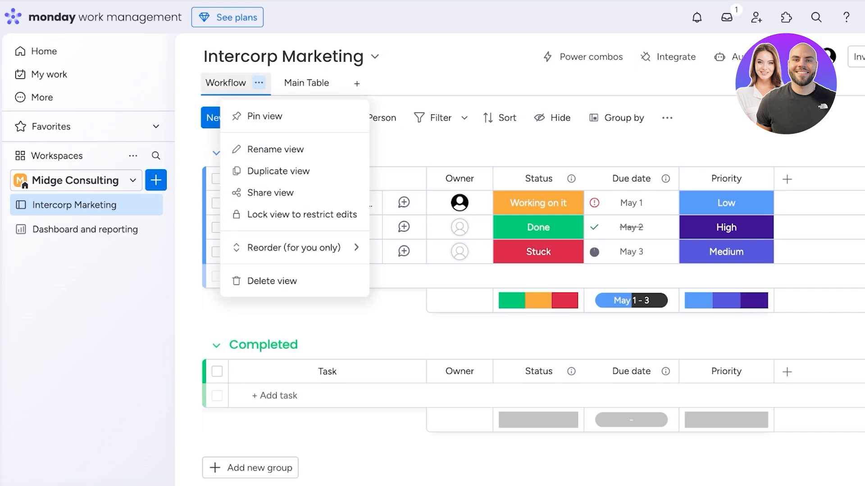
click(265, 116)
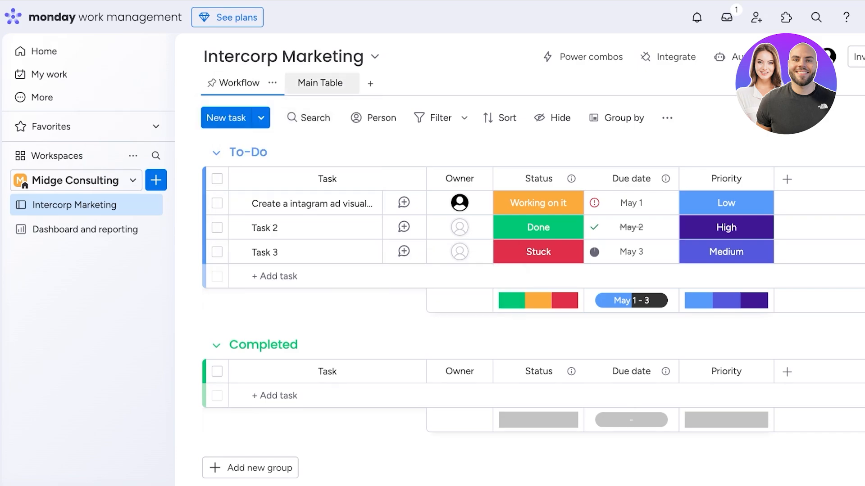
click(347, 82)
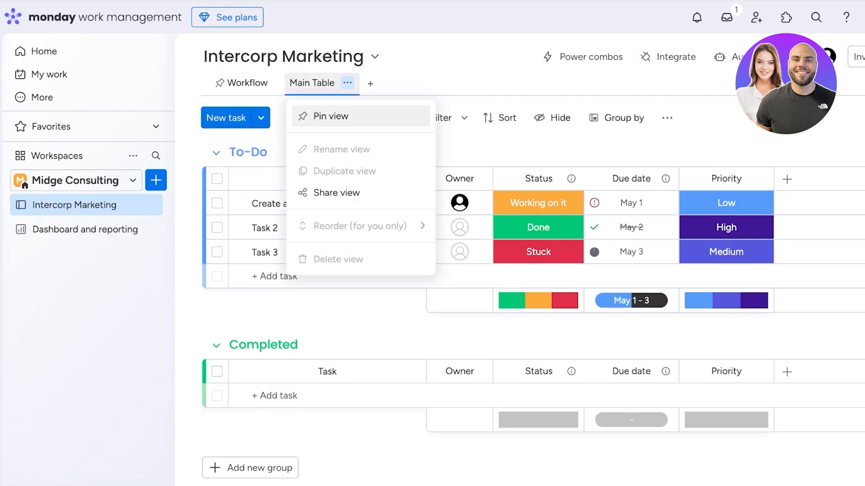
click(347, 83)
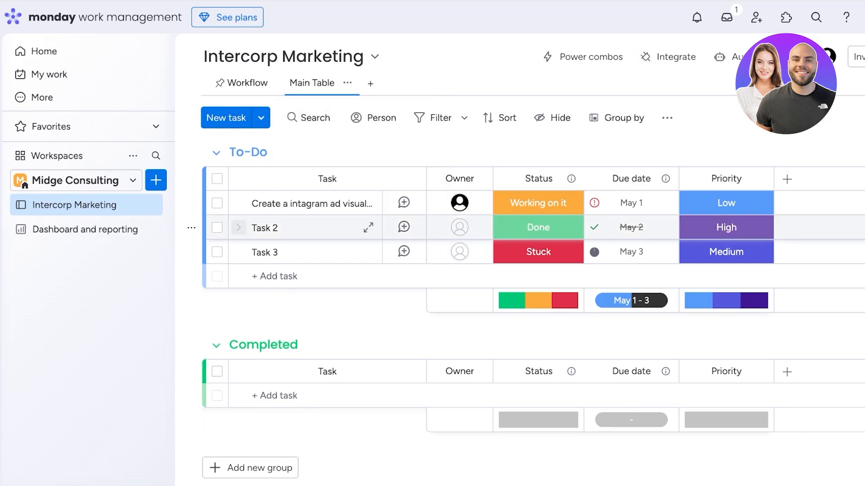
Add a new group named Inprogress below the Completed group.
scroll(424, 179, down, 1)
scroll(327, 270, up, 1)
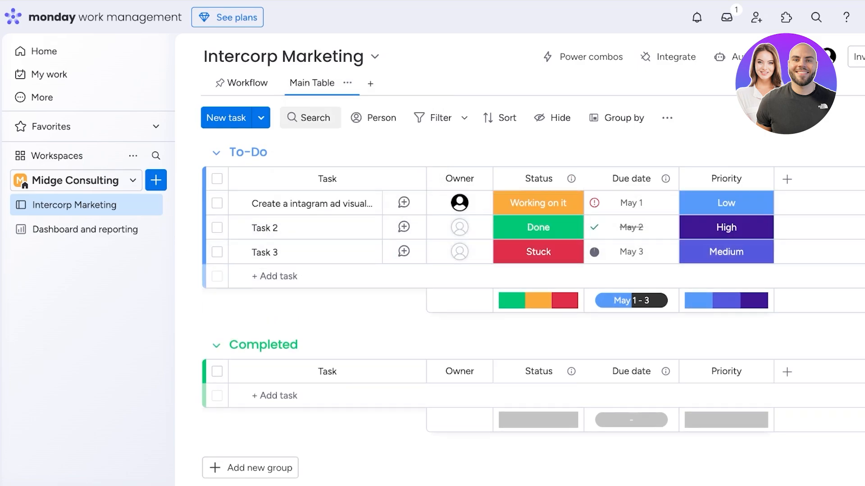
scroll(327, 276, down, 1)
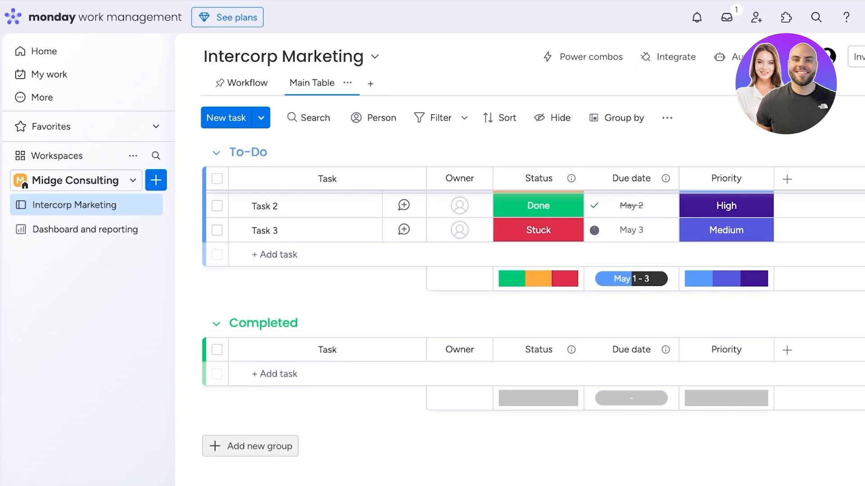
scroll(327, 276, up, 1)
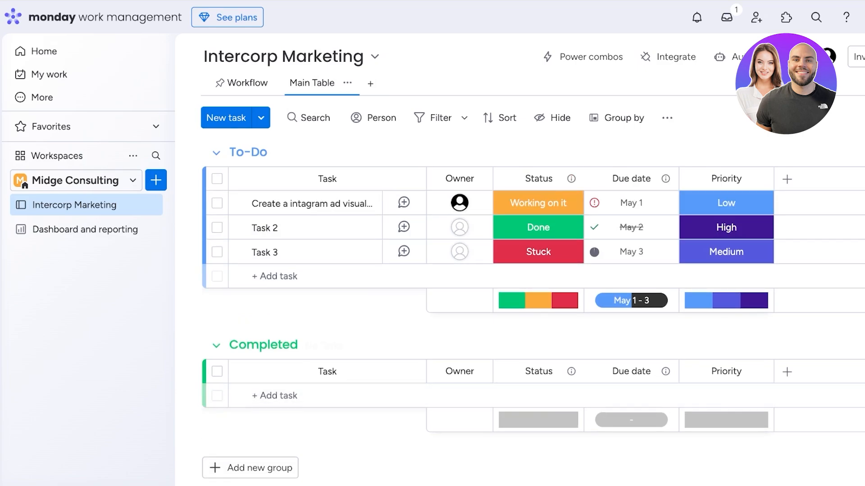
scroll(327, 276, down, 1)
click(251, 457)
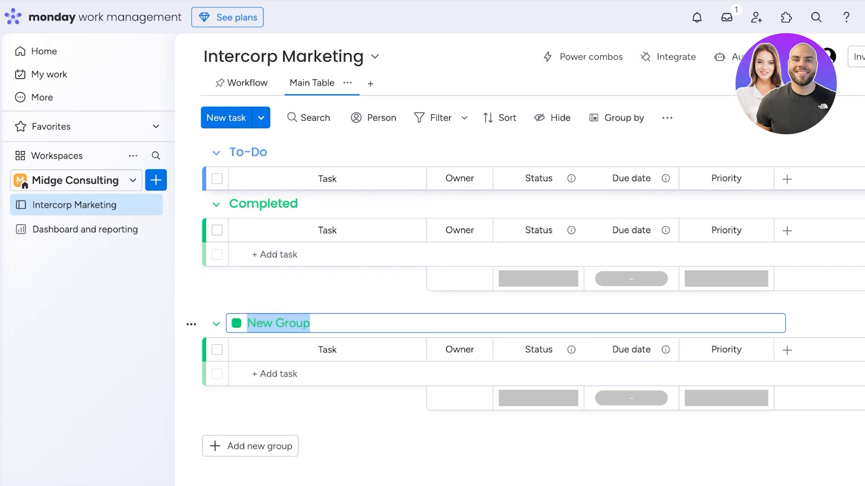
key(BackSpace)
text(Inpro)
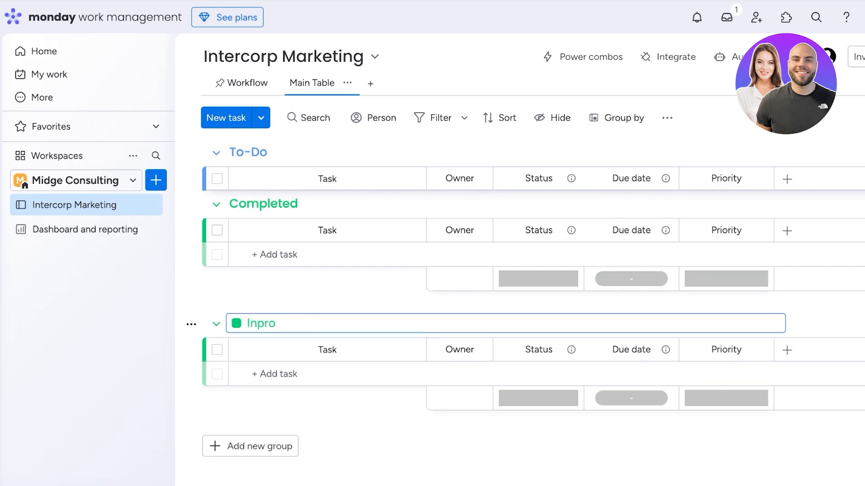
text(gress)
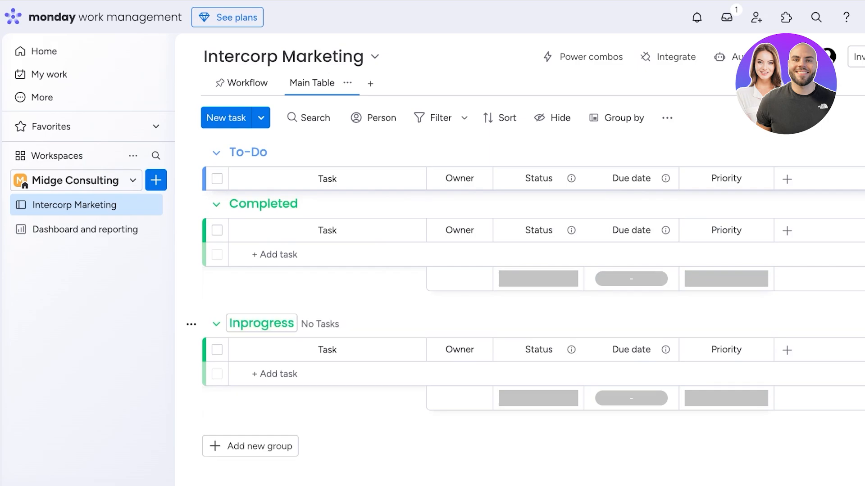
Set the Inprogress group's color to purple and move the group between To-Do and Completed.
click(266, 323)
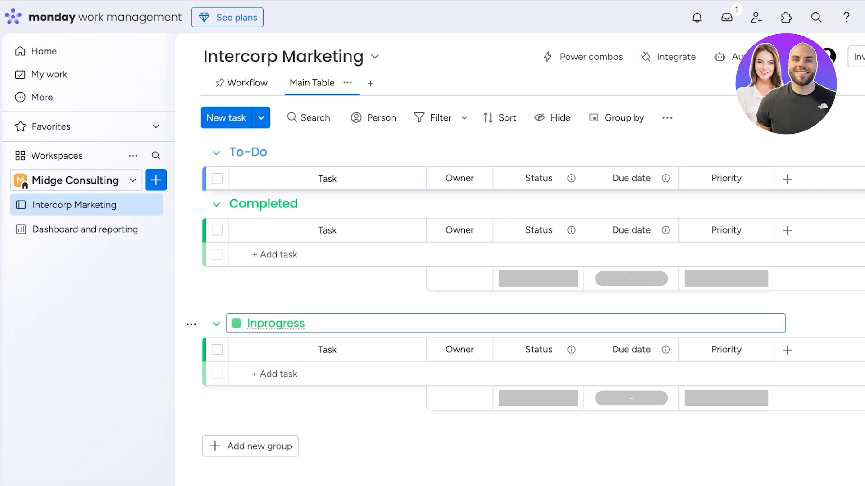
click(236, 324)
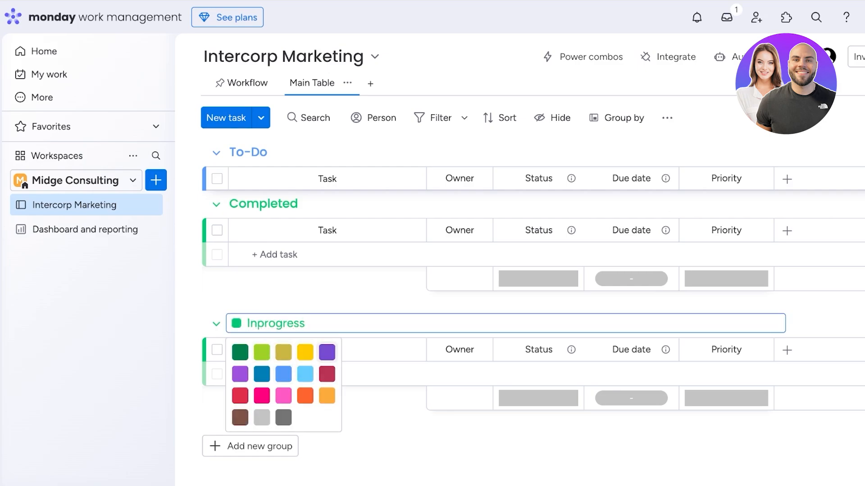
click(327, 353)
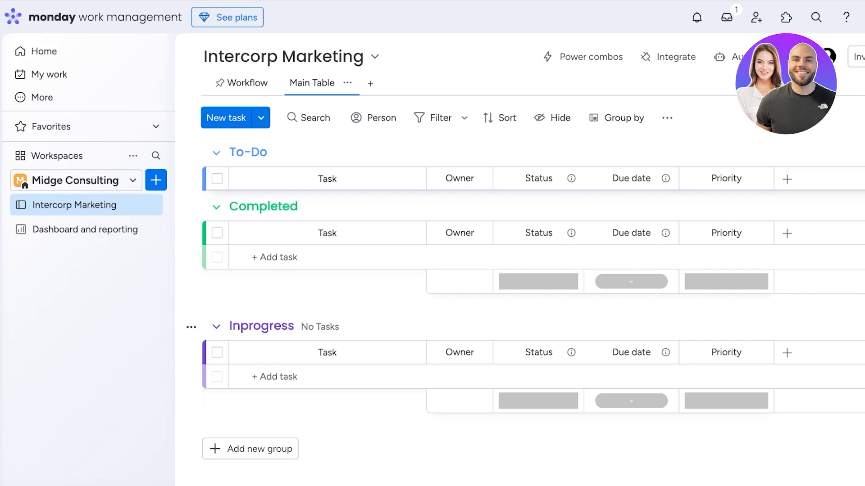
drag(261, 326, 300, 186)
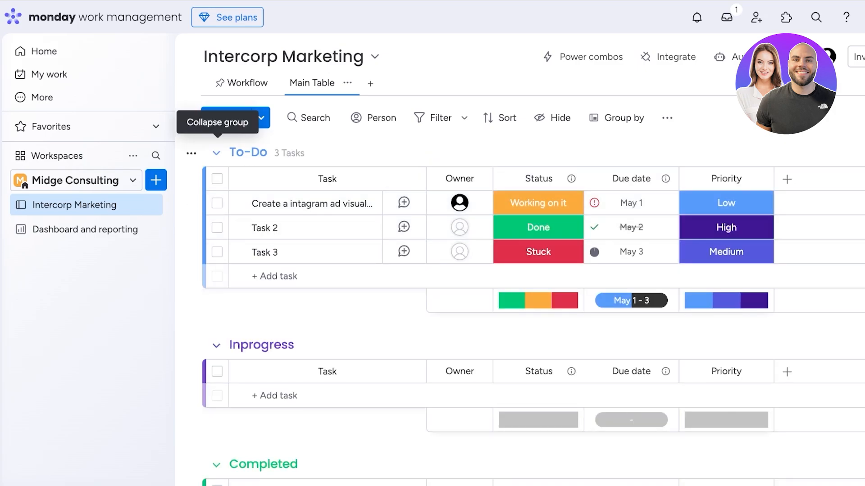
Collapse the To-Do, Inprogress and Completed groups in the Main Table view.
click(216, 152)
click(216, 202)
click(216, 253)
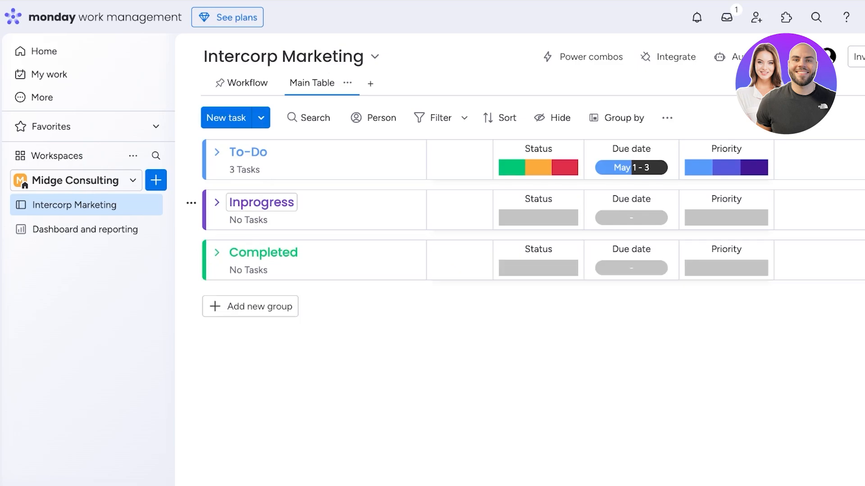
Rename the Inprogress group as In Progress.
click(265, 203)
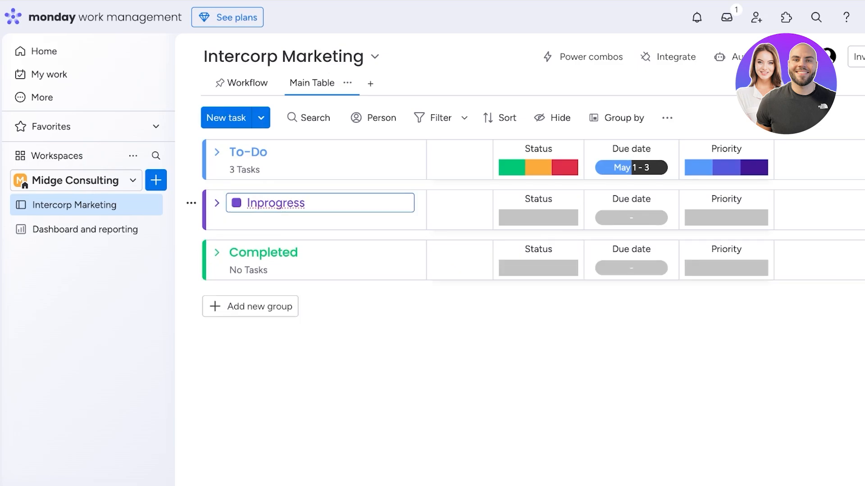
key(BackSpace)
text(P)
key(Return)
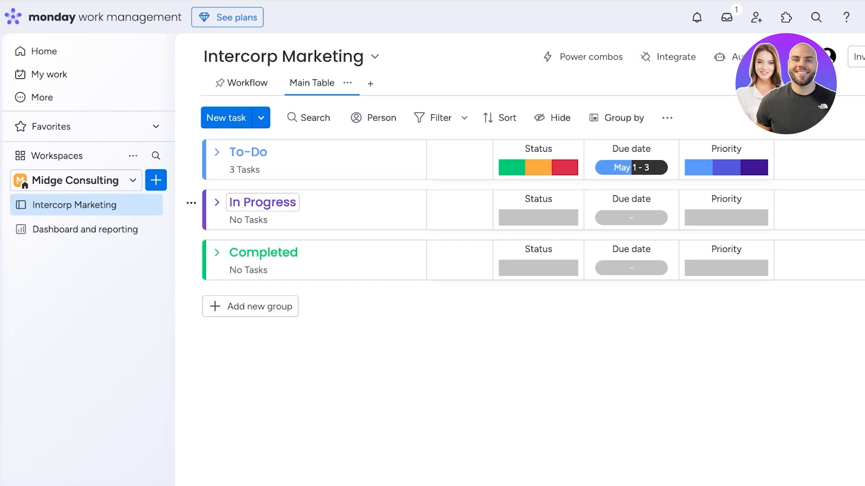
Add a new group named Stuck below the Completed group.
click(265, 307)
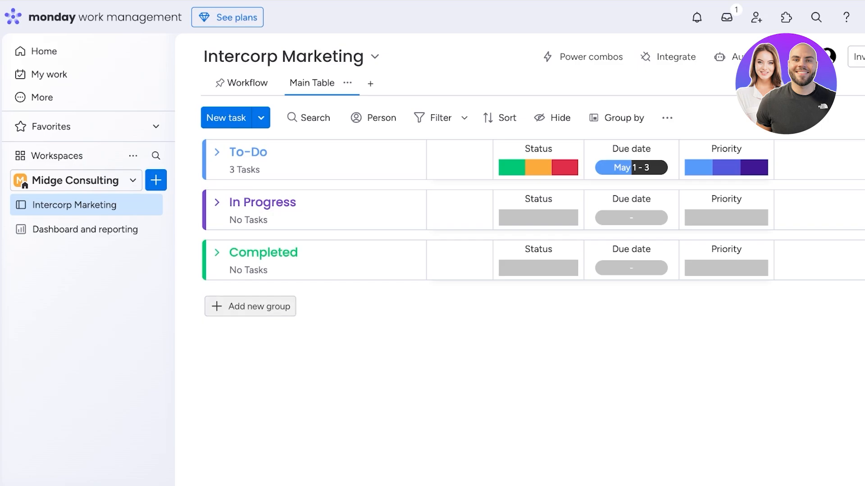
click(276, 303)
key(ctrl+a)
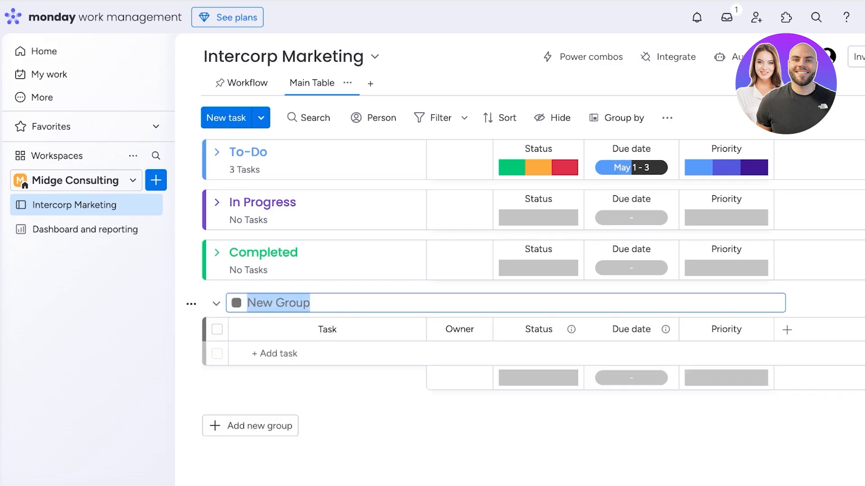
key(BackSpace)
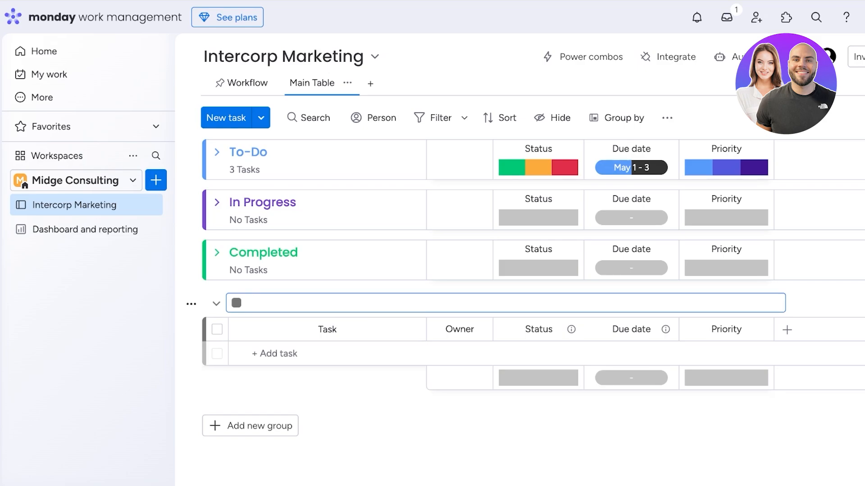
text(Stuk)
Set the Stuck group's color to dark red and place it, collapsed, between In Progress and Completed.
click(236, 302)
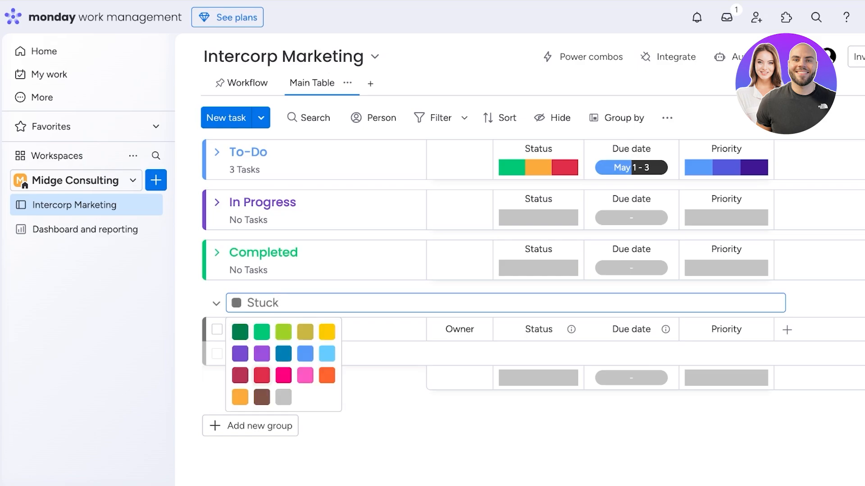
click(240, 375)
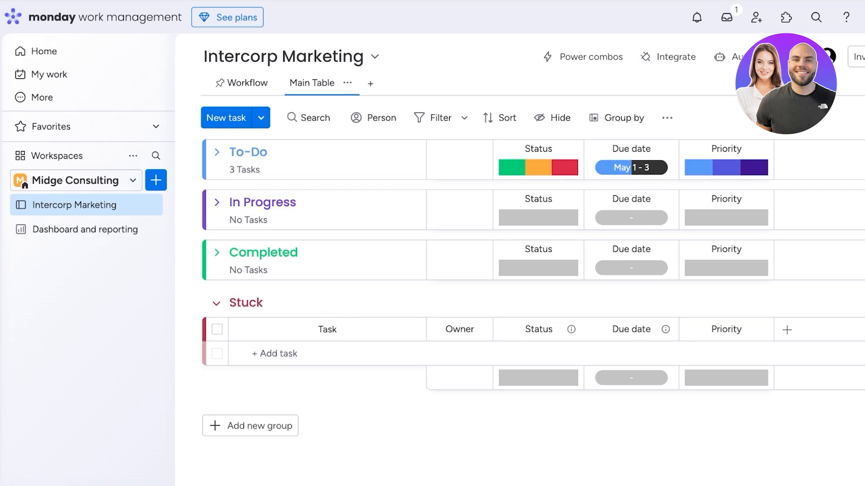
click(216, 304)
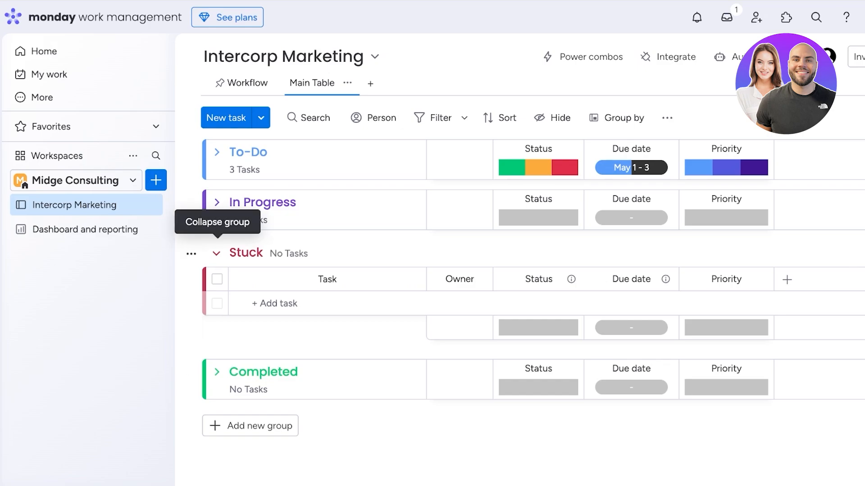
click(216, 253)
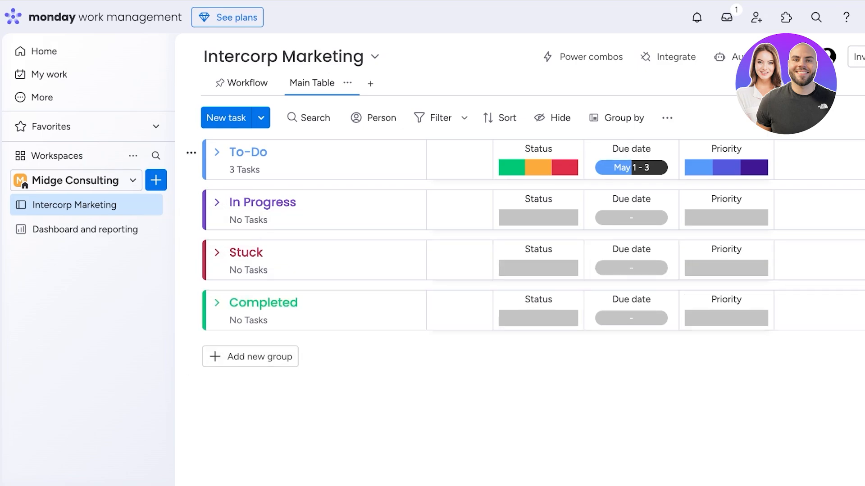
Expand the To-Do group and delete Task 2 and Task 3 from it.
mouse_move(512, 168)
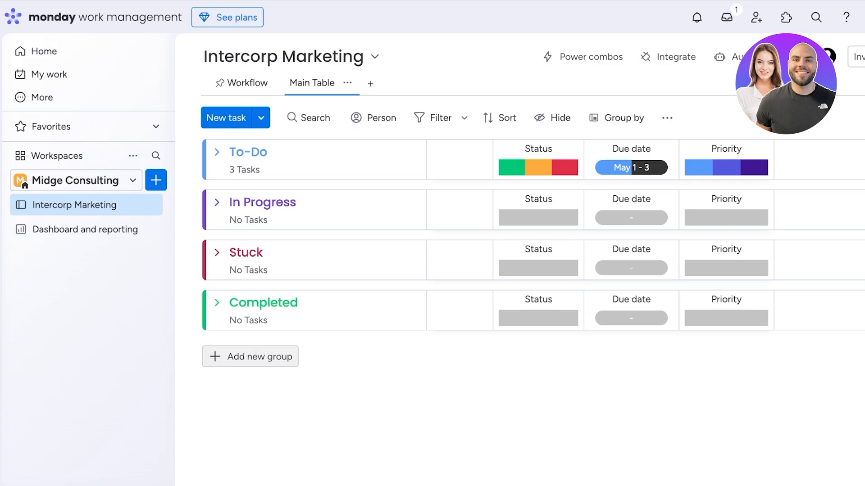
click(217, 153)
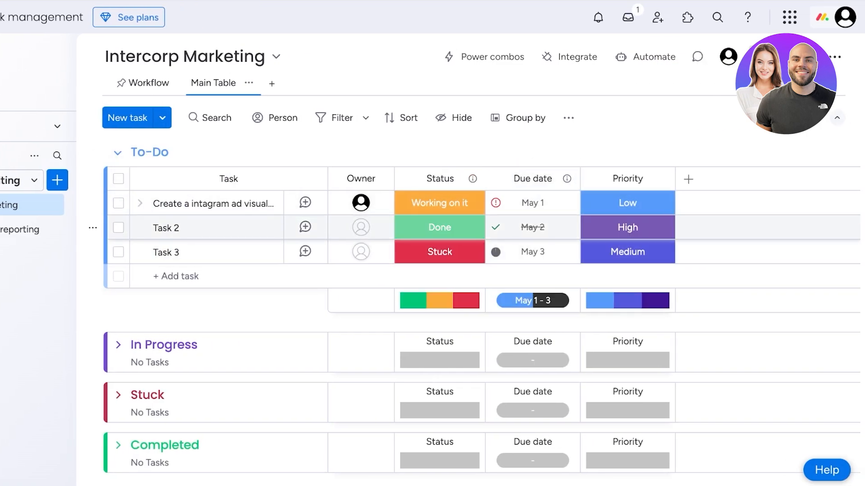
click(119, 228)
click(119, 252)
click(540, 444)
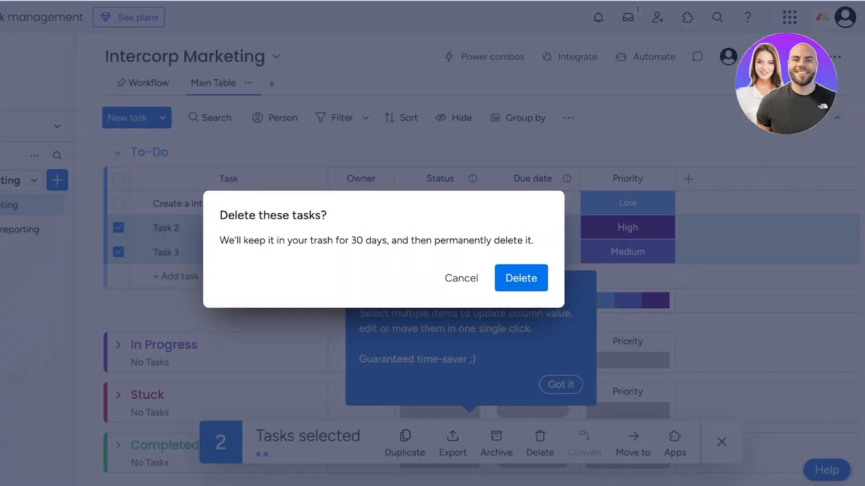
click(519, 276)
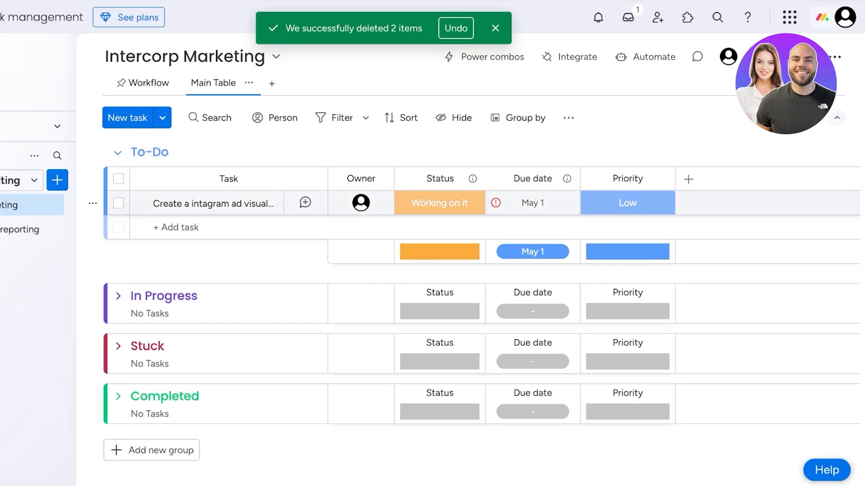
Delete the Status column from the board.
click(439, 203)
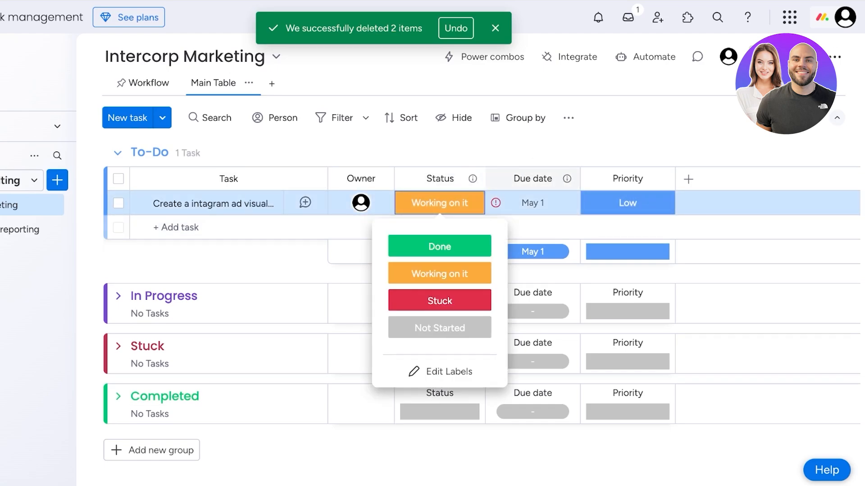
click(474, 178)
click(523, 478)
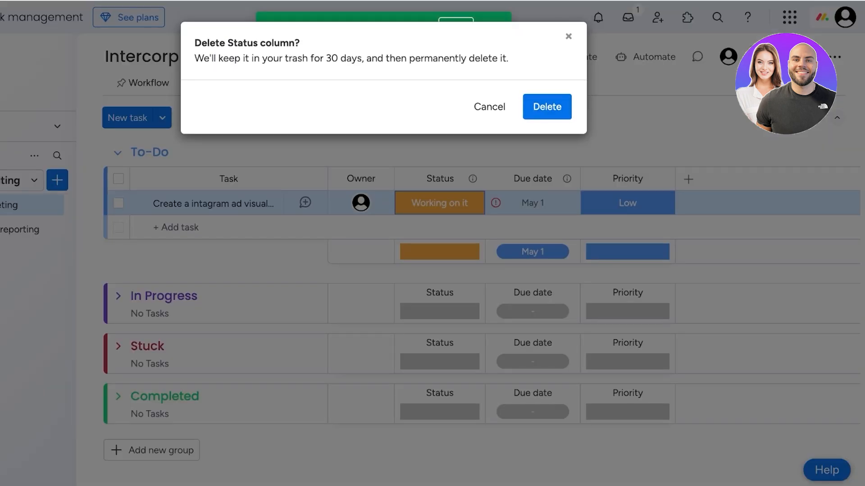
click(548, 107)
Browse the column types in the Column Center, covering the Board Power-Up, Super useful, Featured and Essentials categories.
click(597, 179)
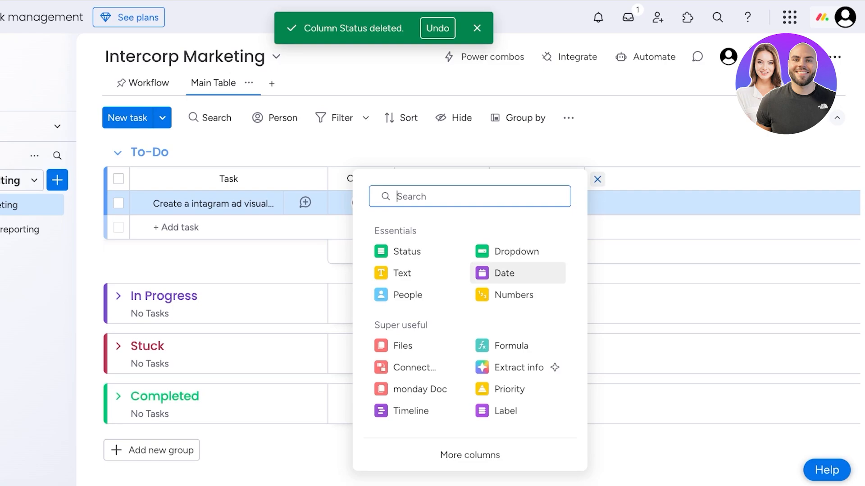
click(469, 455)
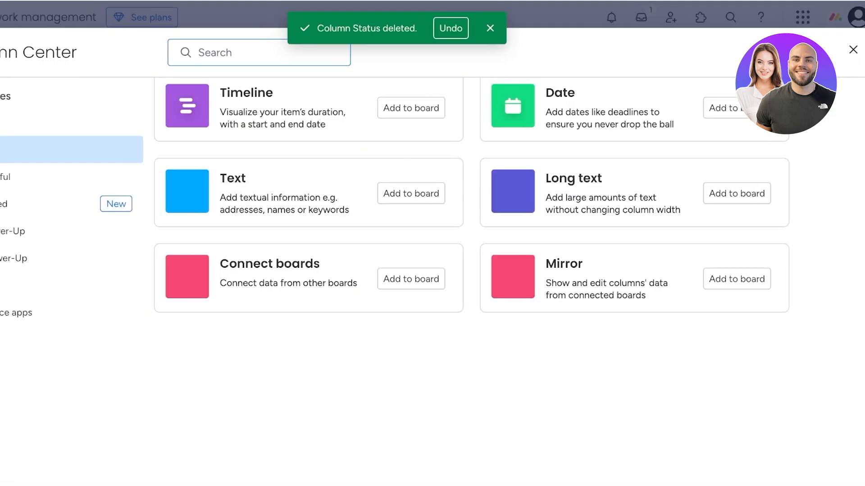
scroll(522, 280, down, 15)
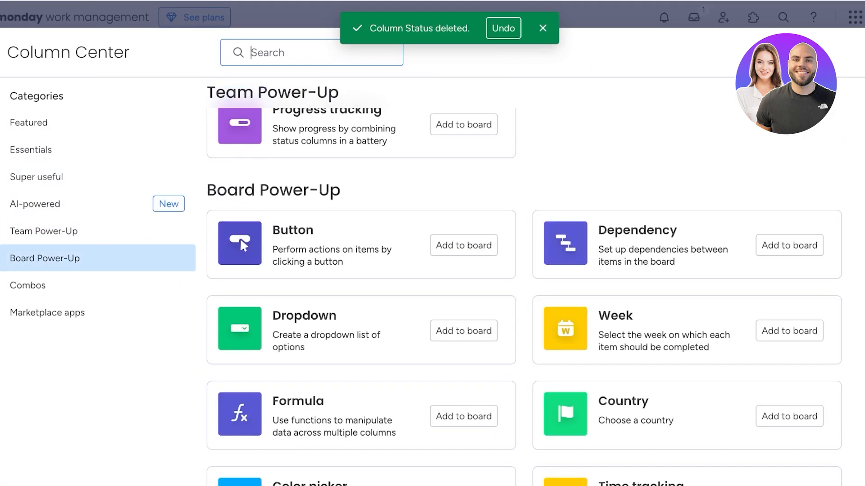
scroll(523, 279, down, 2)
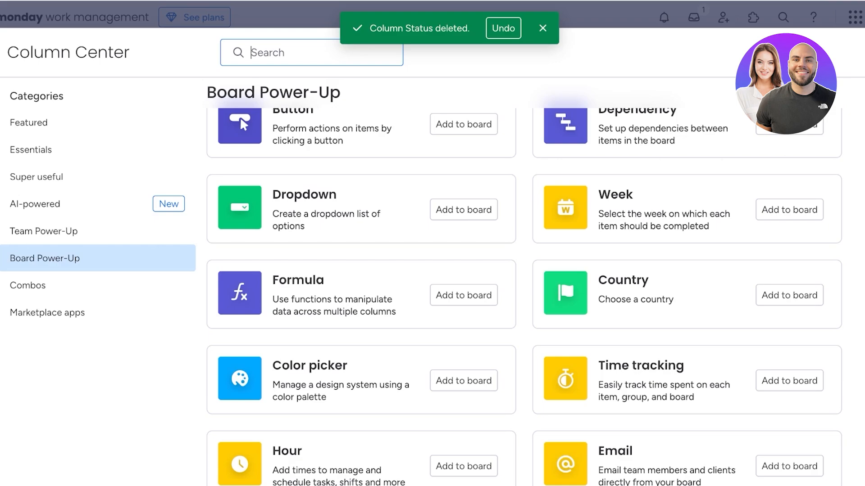
click(36, 177)
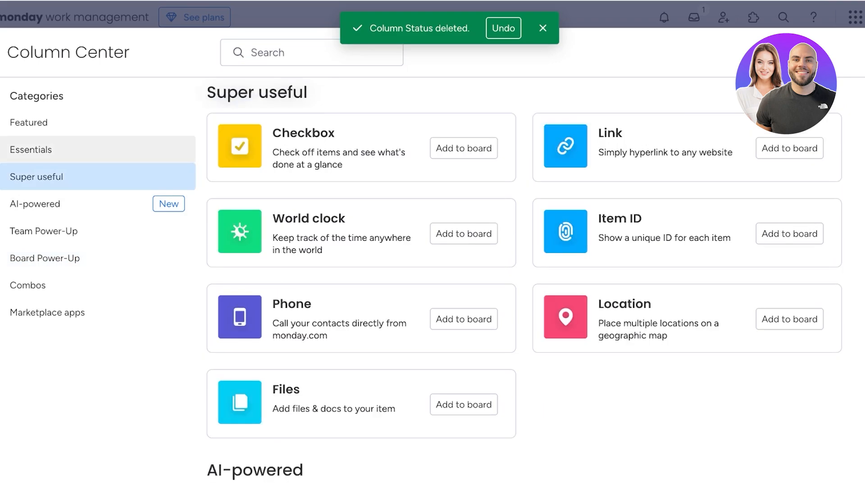
click(29, 123)
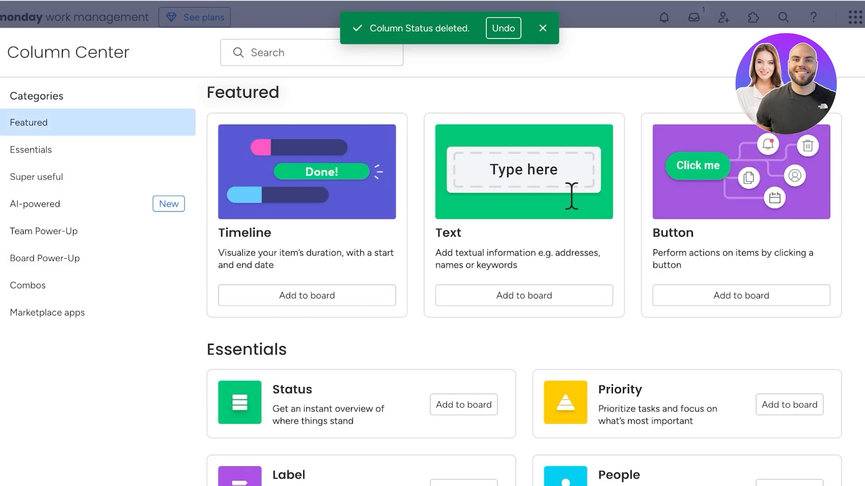
scroll(523, 279, down, 3)
scroll(523, 243, down, 5)
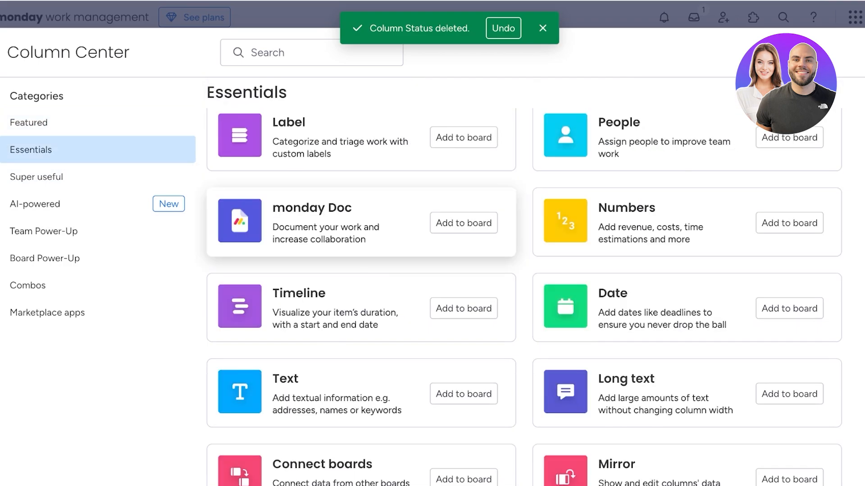
scroll(541, 237, up, 4)
scroll(463, 248, down, 3)
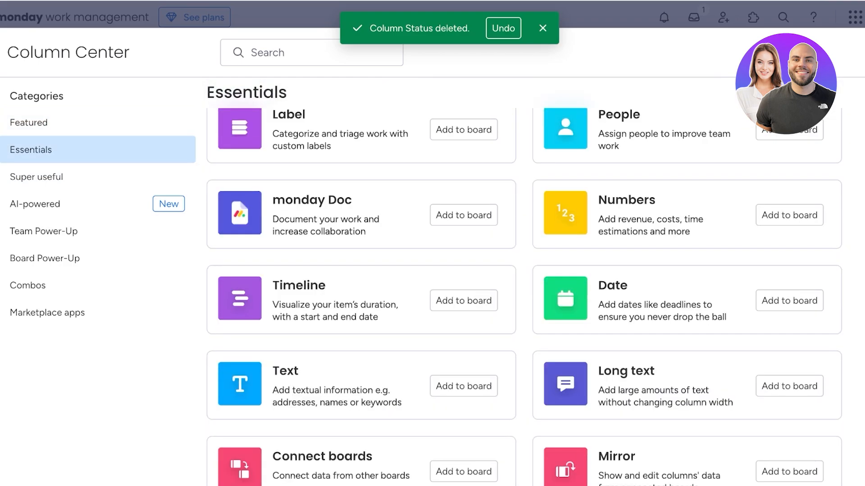
Add a Timeline column to the board and set the Instagram ad task's timeline to May 3 - 24, 2025.
scroll(464, 248, down, 2)
click(464, 246)
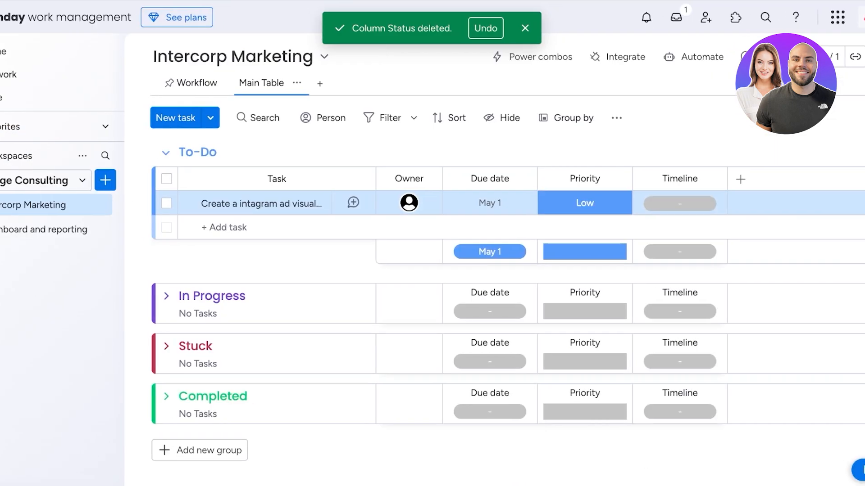
click(630, 203)
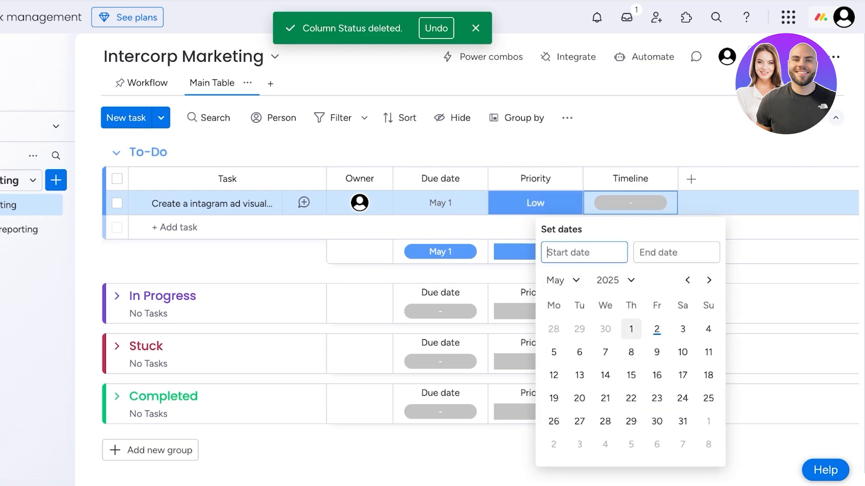
click(682, 329)
click(682, 398)
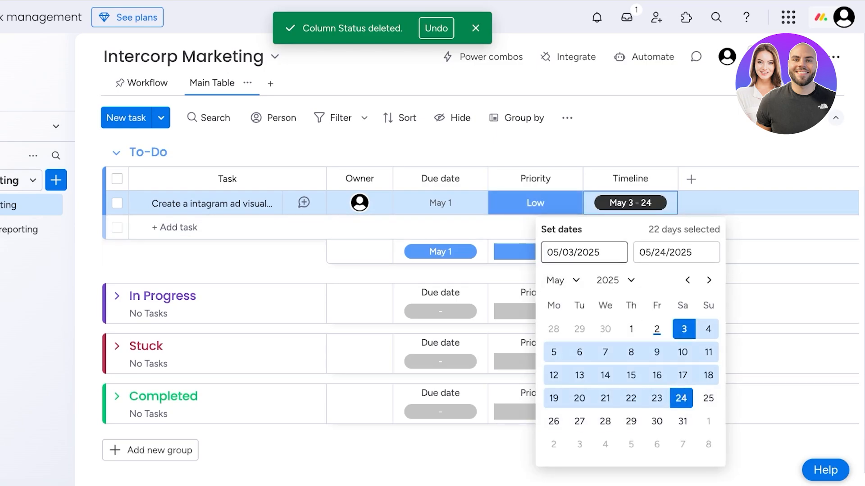
key(Escape)
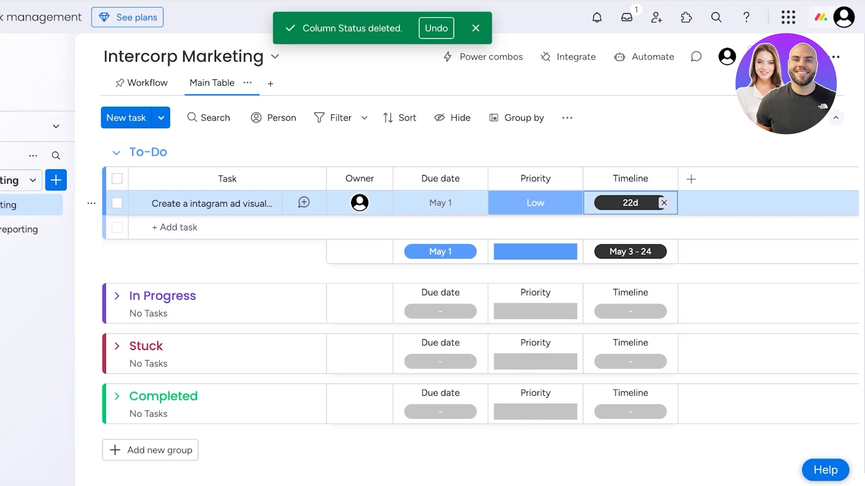
Clear the Instagram ad task's due date and delete the Due date column.
click(473, 202)
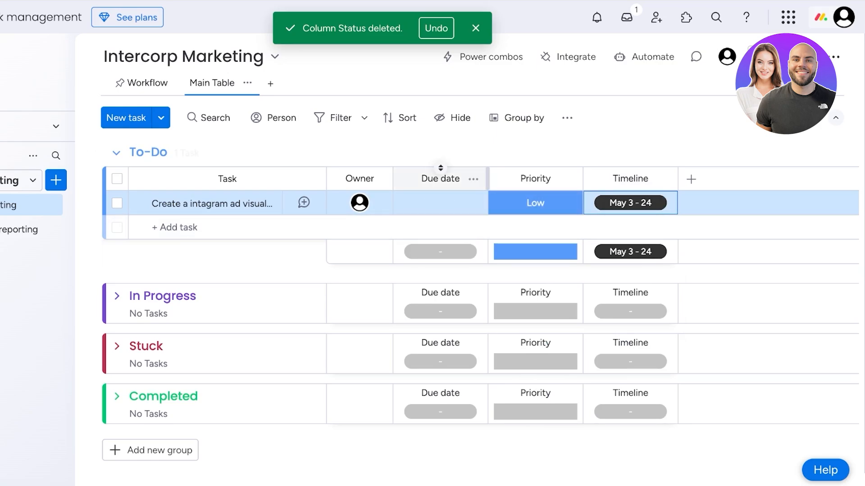
click(473, 179)
click(525, 480)
click(546, 106)
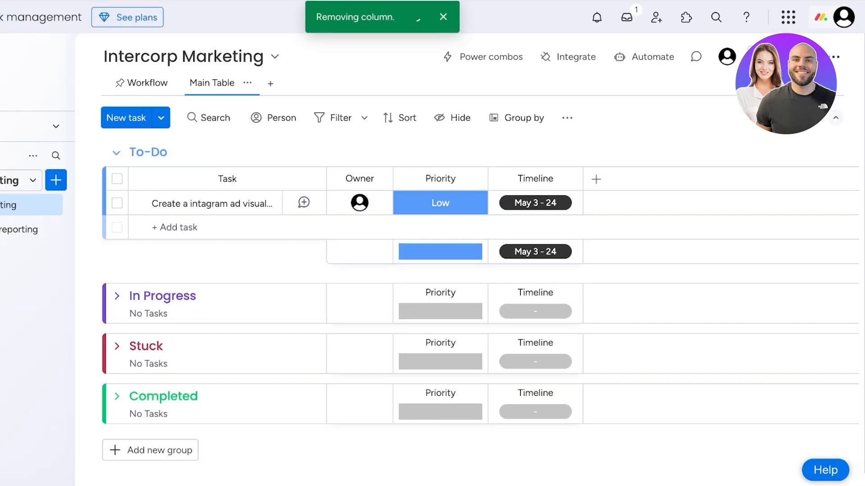
Add a Numbers column to the board and name it Revenue.
click(596, 180)
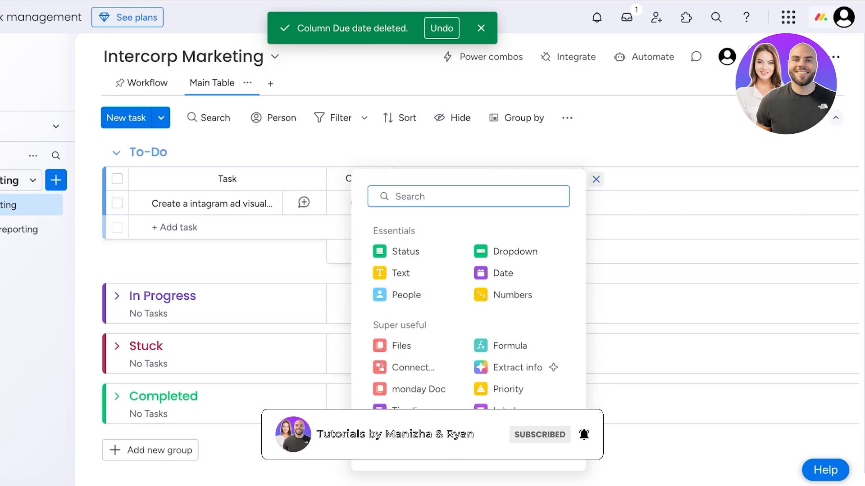
click(512, 295)
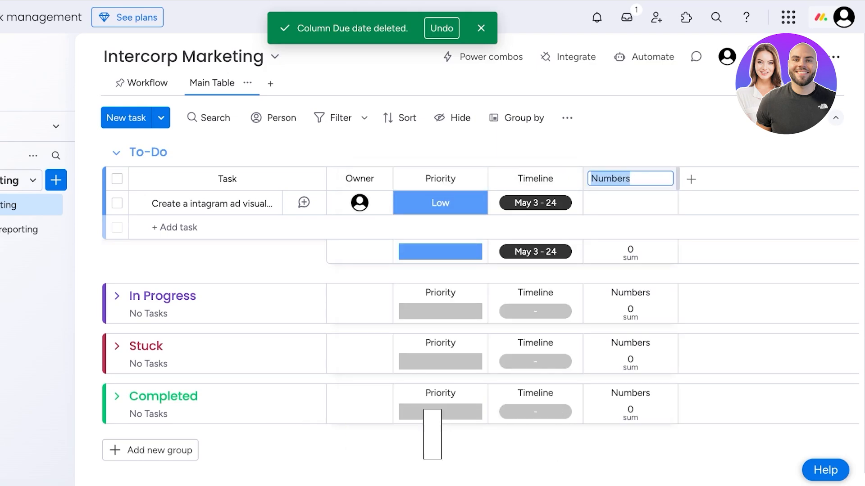
text(Revenue)
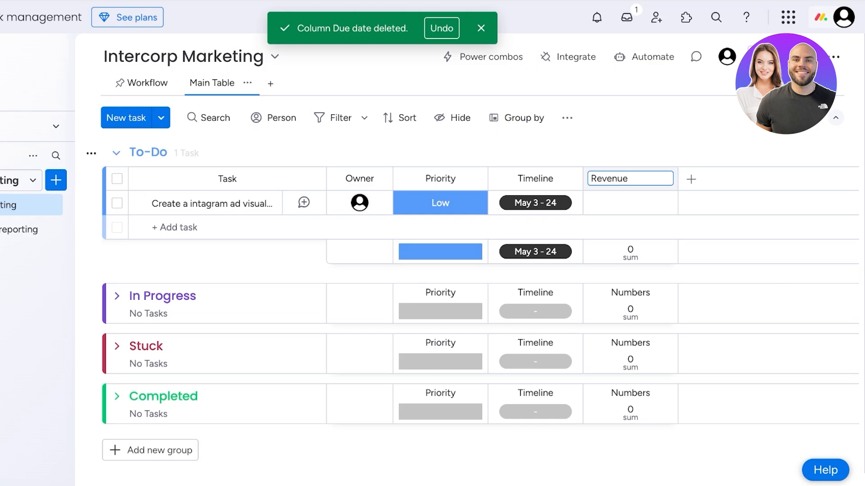
key(Return)
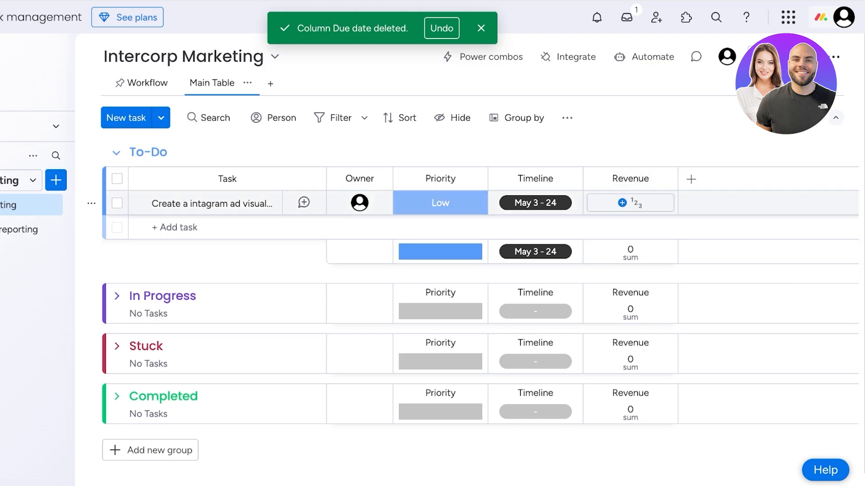
Enter 2345 as the Instagram ad task's revenue.
click(630, 203)
text(2345)
key(Return)
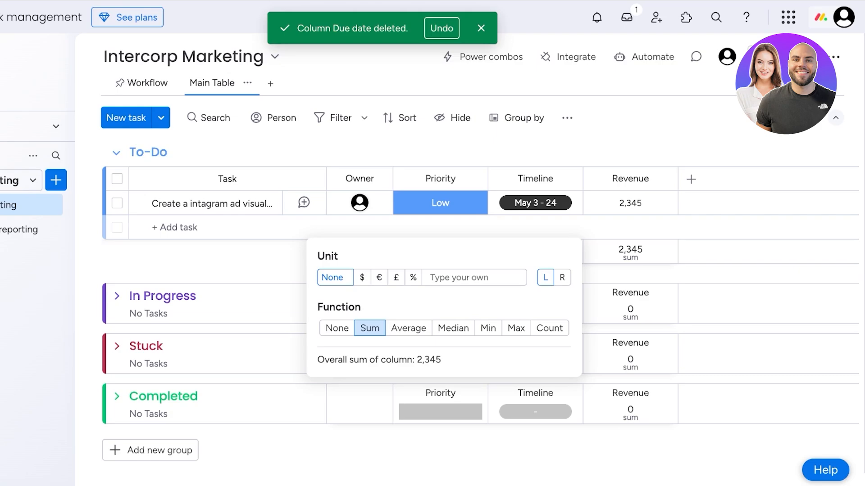
Set the Revenue column's unit to dollars and its summary function to Sum.
click(361, 277)
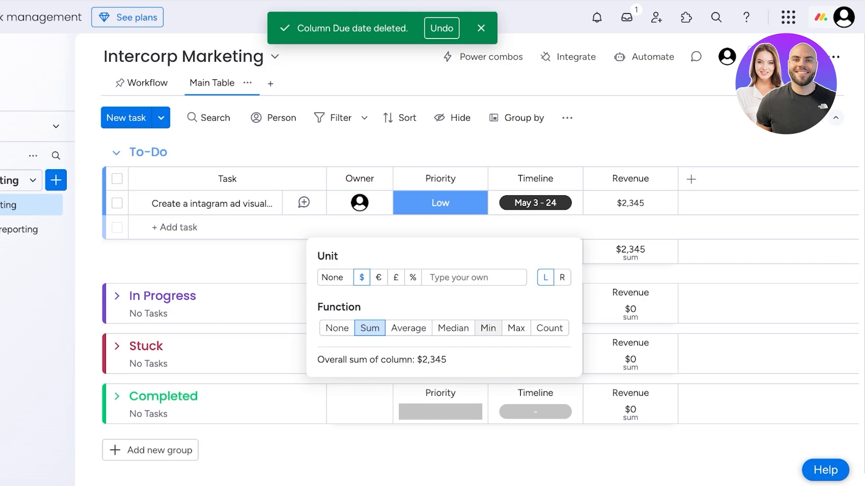
click(337, 328)
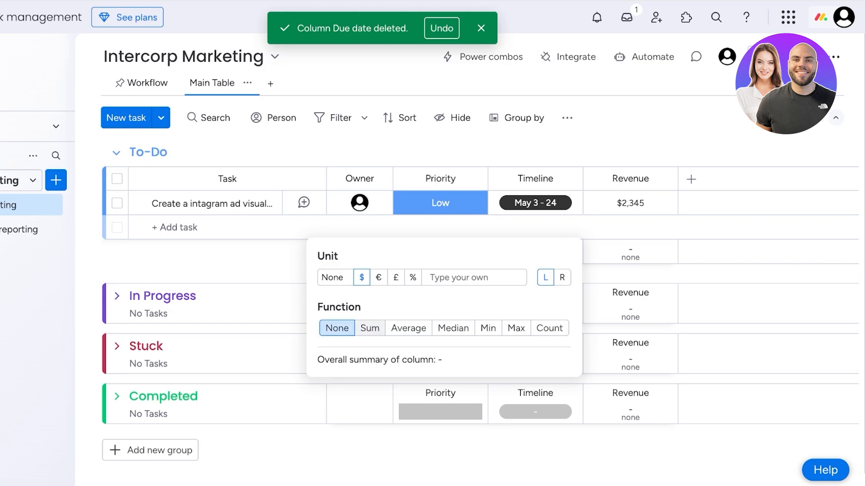
click(370, 328)
click(378, 451)
Expand the In Progress, Stuck and Completed groups in the main table.
scroll(378, 441, down, 1)
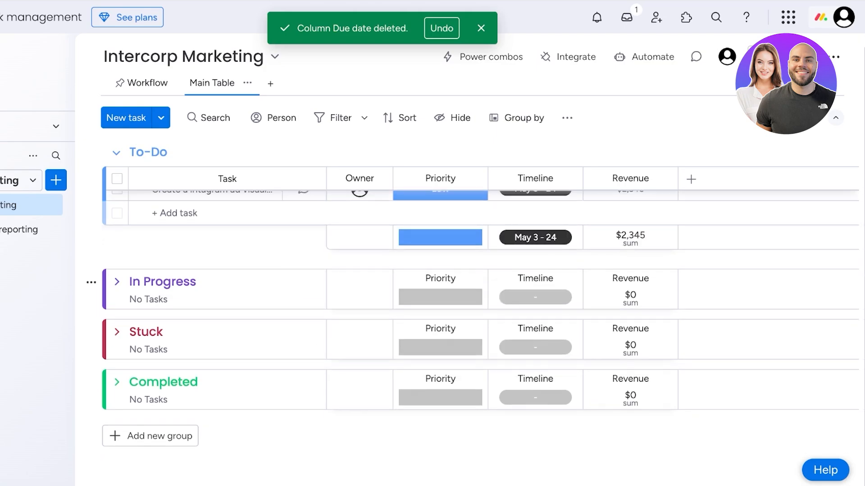
click(116, 281)
scroll(117, 316, down, 2)
click(117, 331)
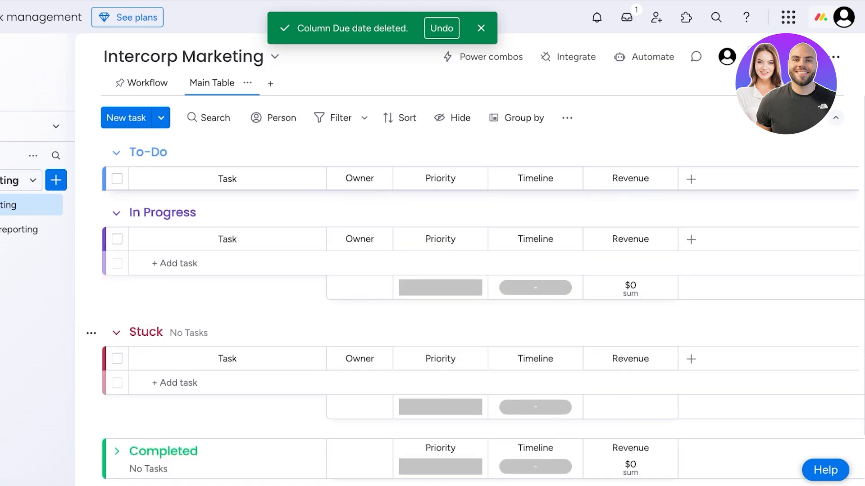
scroll(117, 333, down, 2)
click(117, 381)
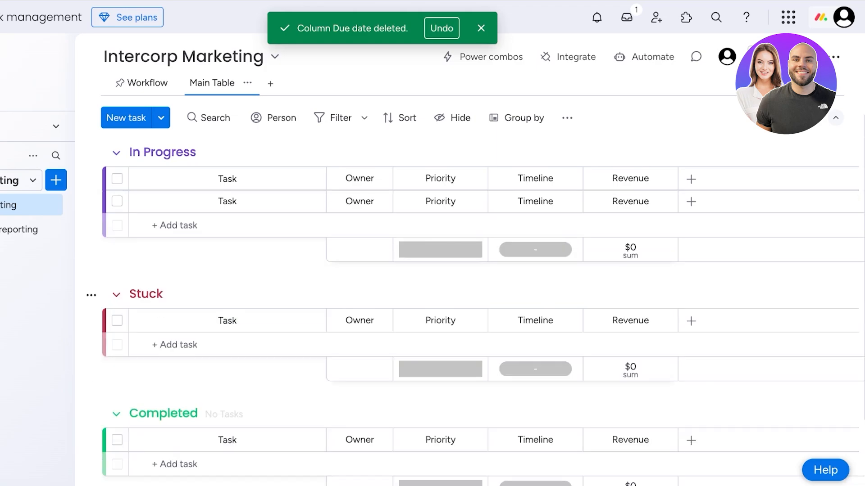
Add a Kanban view to the Intercorp Marketing board.
scroll(180, 270, up, 3)
click(271, 83)
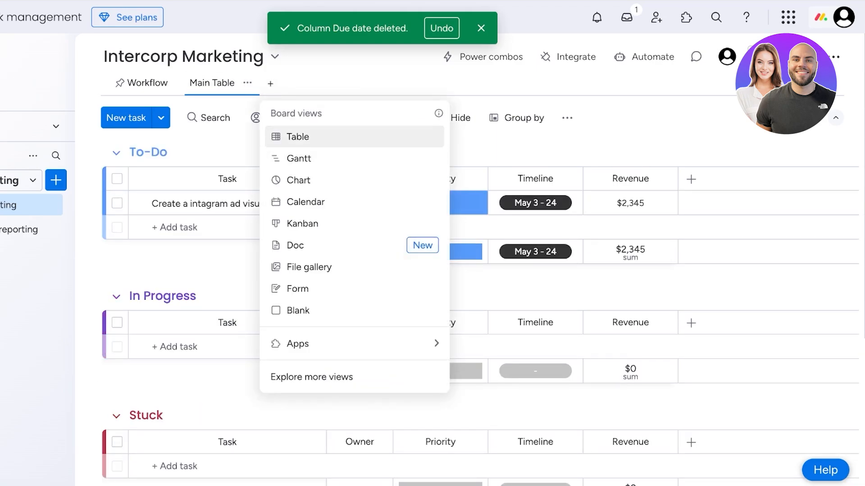
click(302, 223)
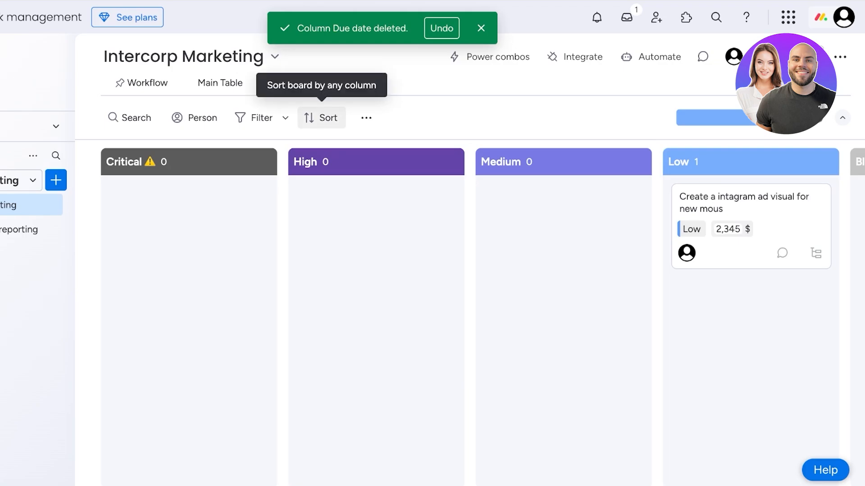
Open the Kanban view's widget settings and turn off the battery display.
click(321, 118)
click(366, 117)
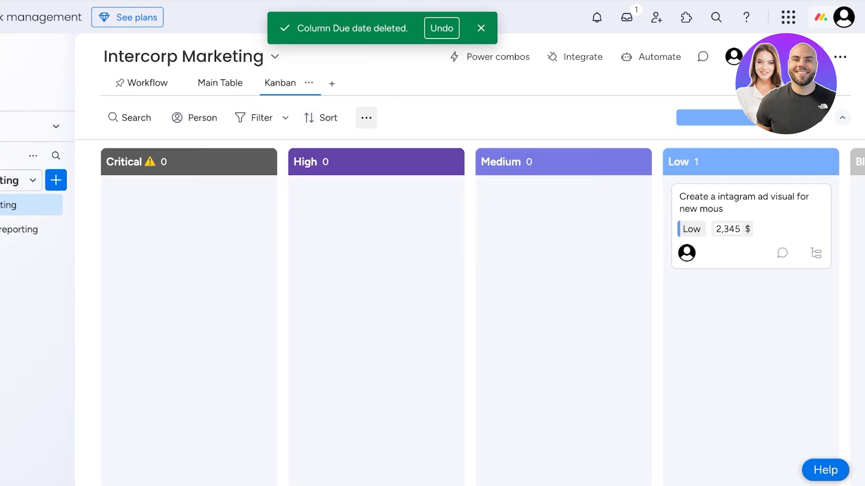
click(367, 118)
click(595, 120)
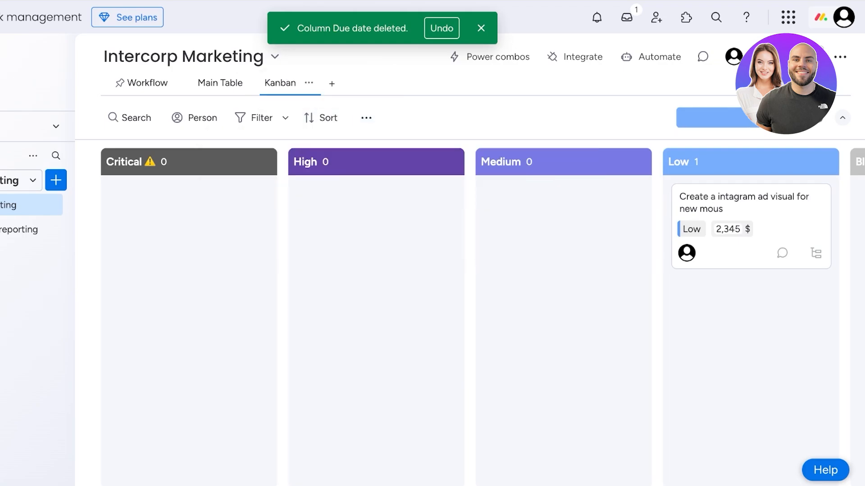
scroll(594, 288, right, 2)
click(821, 117)
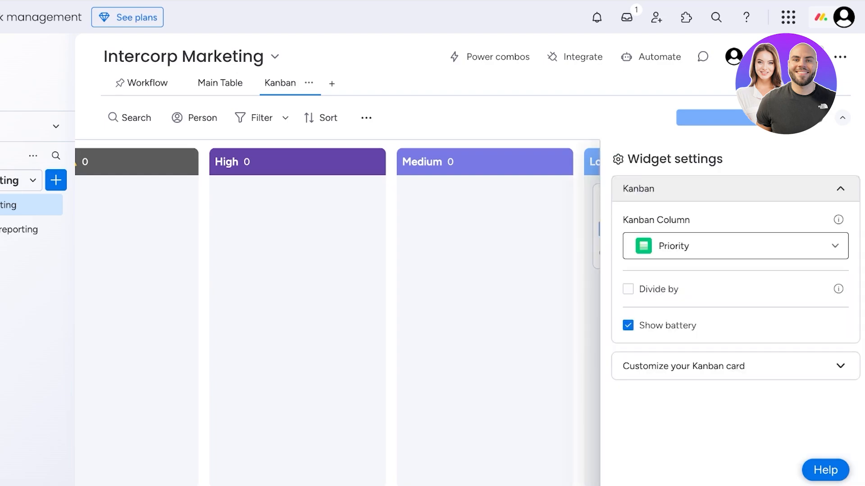
click(735, 245)
click(735, 246)
click(628, 325)
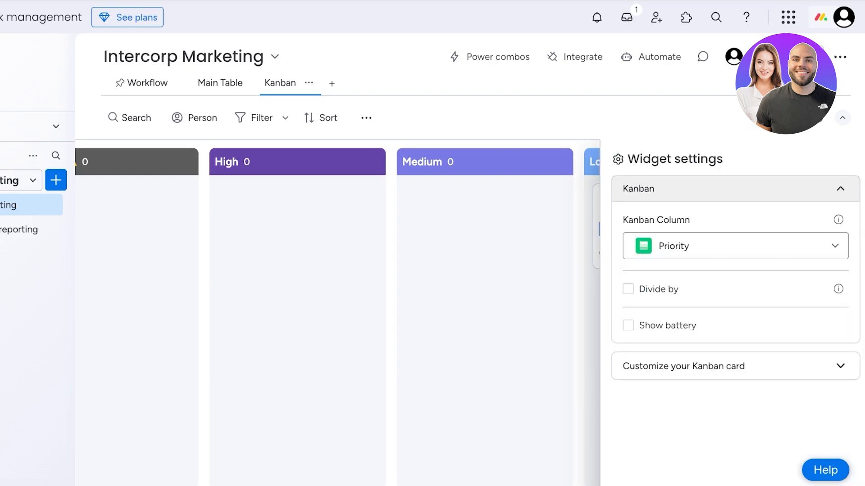
Check the choices for the Kanban column, keeping Priority, and look over the Kanban card customization options.
click(735, 245)
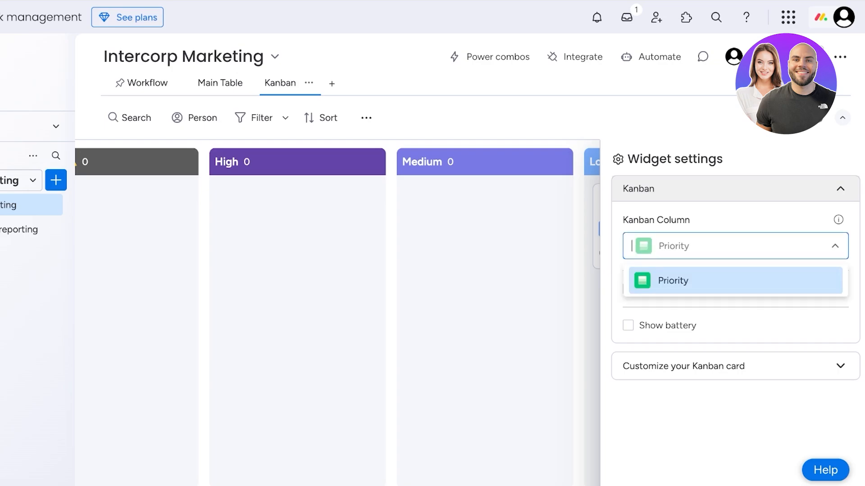
click(735, 280)
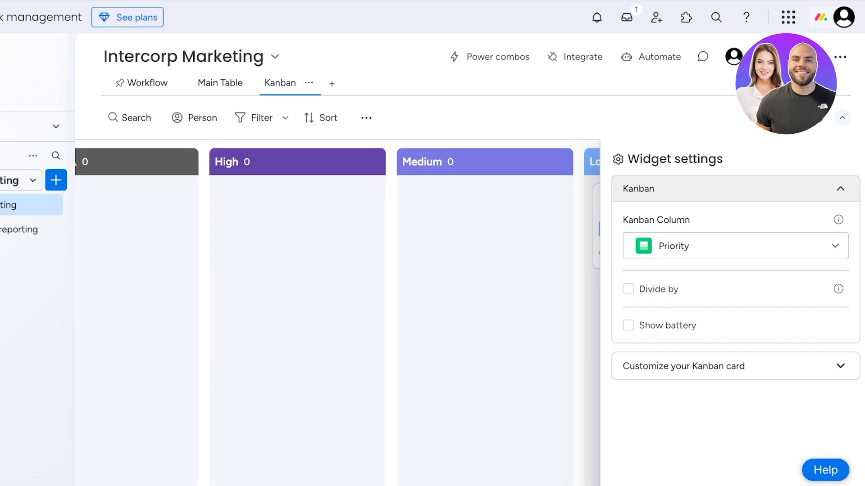
click(735, 366)
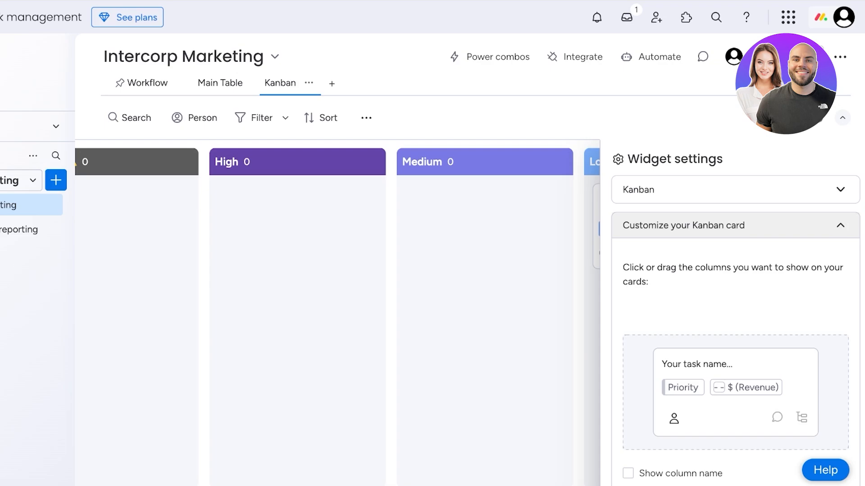
click(735, 226)
click(735, 188)
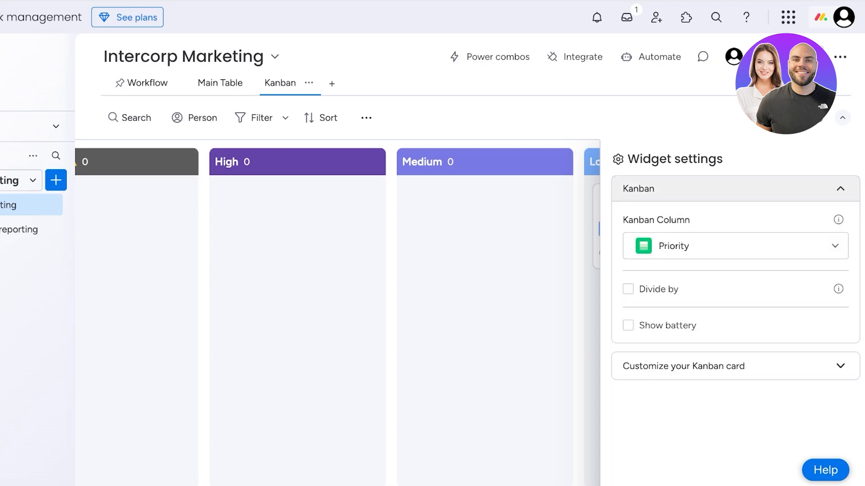
Delete the Intercorp Marketing board and the Dashboard and reporting dashboard from the Midge Consulting workspace.
click(50, 205)
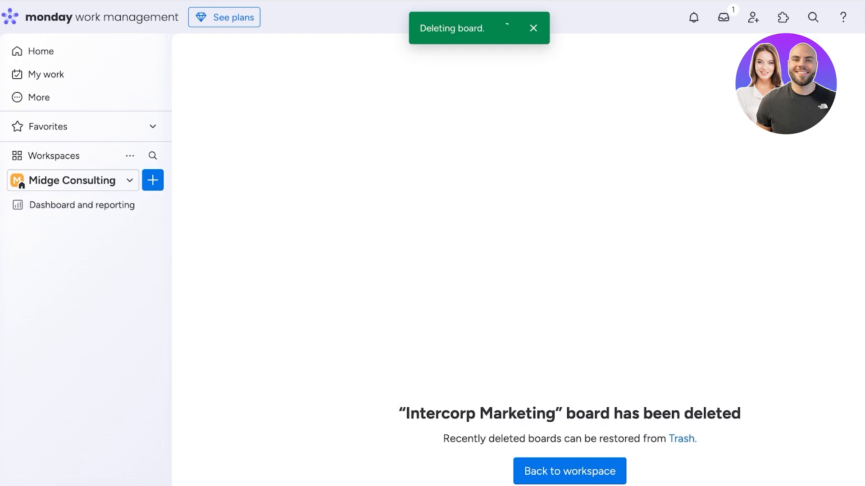
click(82, 205)
click(146, 205)
click(211, 386)
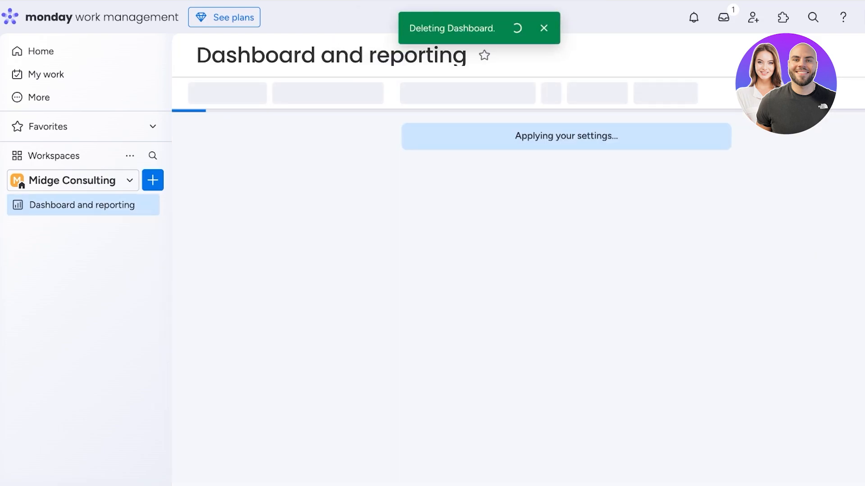
Create a new board named Project Sindy using the Quick start option, with Main privacy.
click(153, 181)
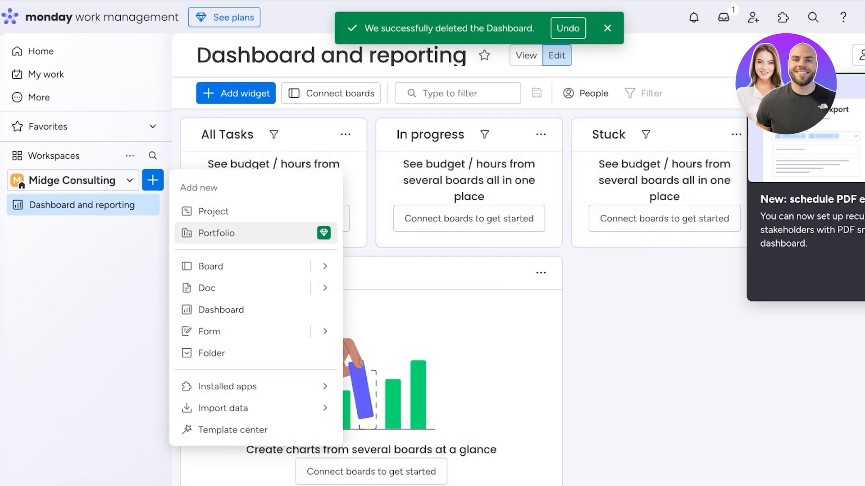
click(338, 271)
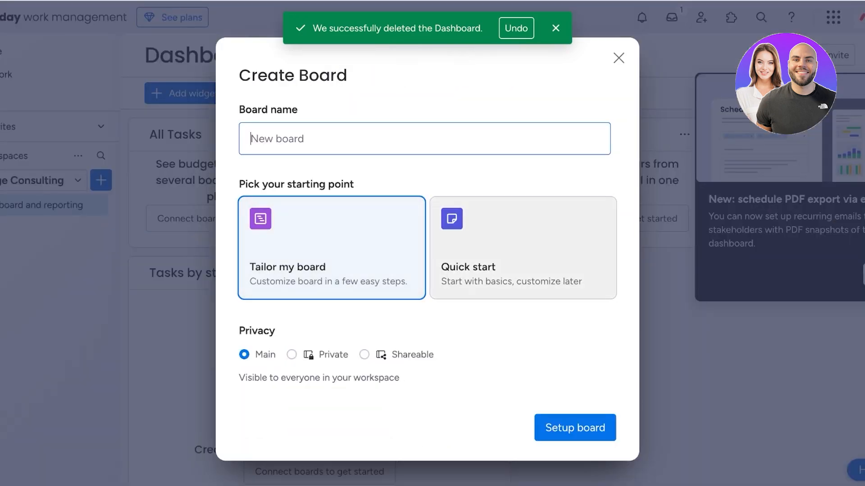
click(504, 252)
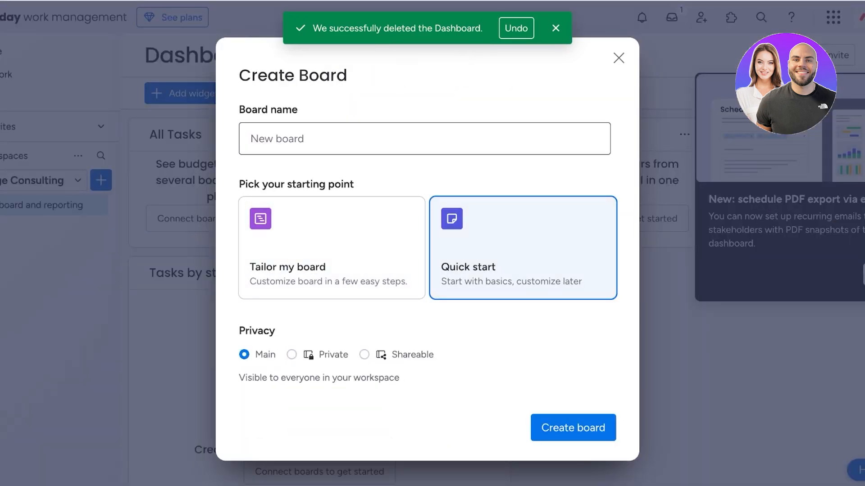
text(Project Sindy)
key(Return)
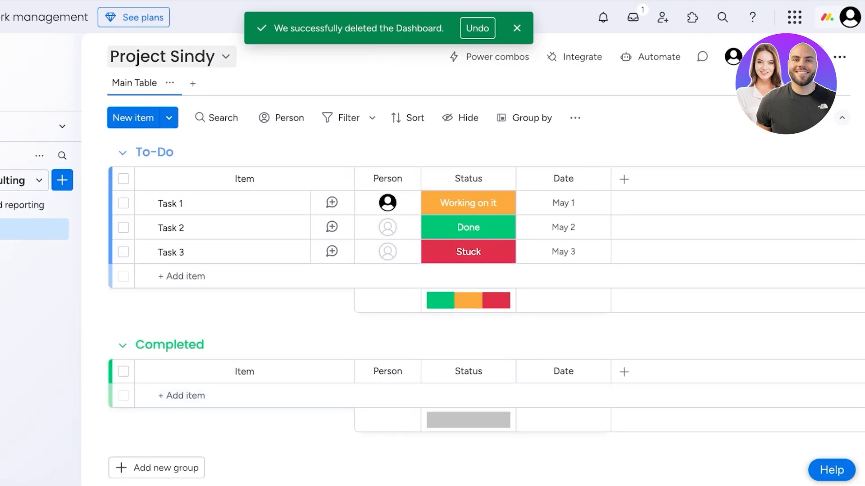
Rename the To-Do group on the Project Sindy board as Production.
click(154, 152)
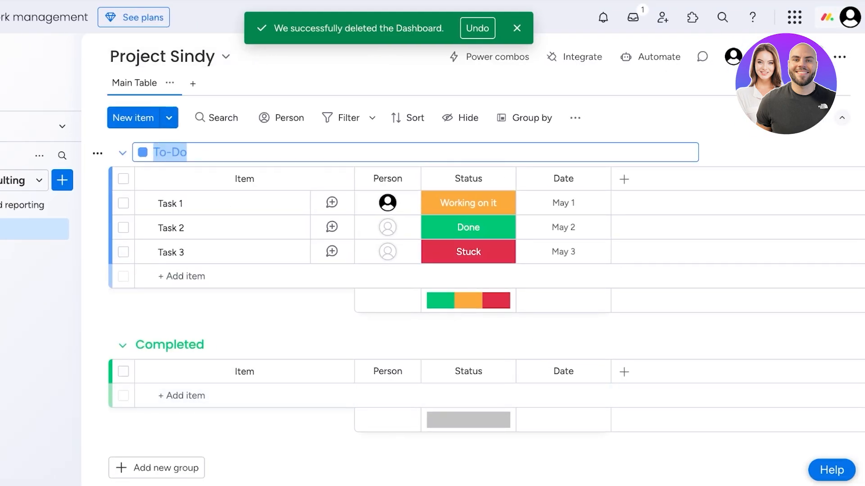
key(BackSpace)
text(Mark)
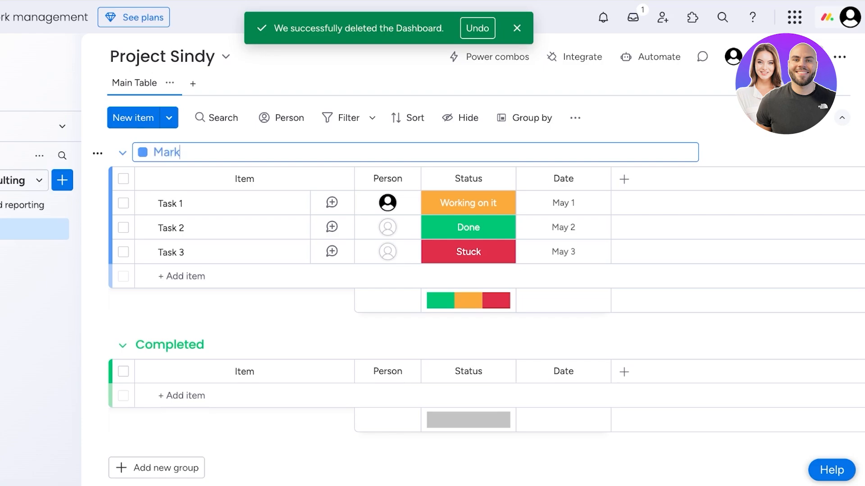
text(eting)
key(BackSpace)
key(BackSpace)
key(BackSpace)
key(BackSpace)
key(BackSpace)
key(BackSpace)
text(Production)
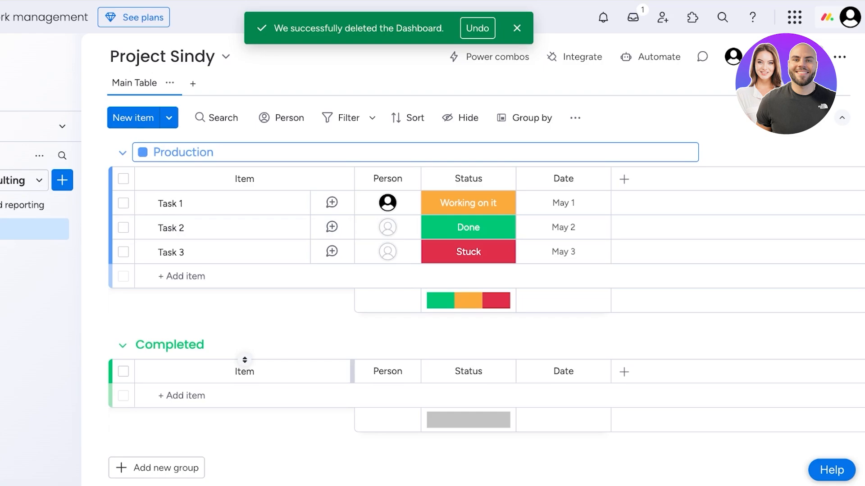
Rename the Completed group on the Project Sindy board as Marketing.
click(169, 344)
text(Marketing)
key(Return)
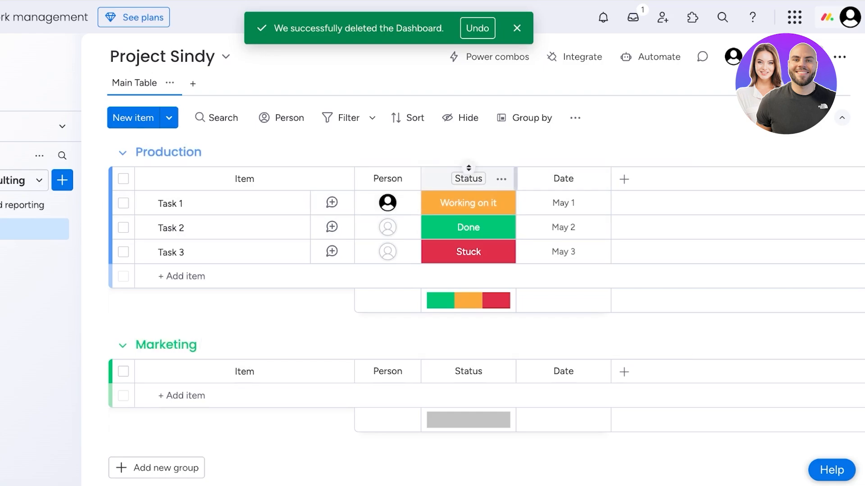
Add a board to the workspace from the Project management template in the Template center's Project Management category.
click(468, 203)
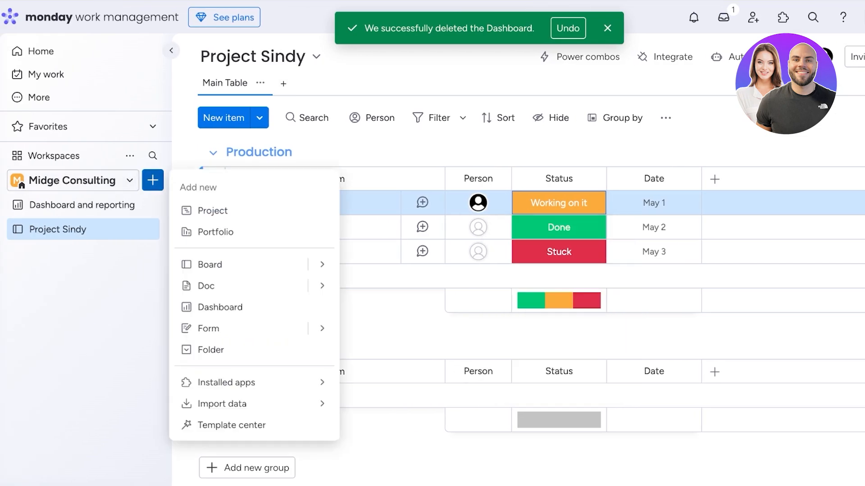
mouse_move(231, 264)
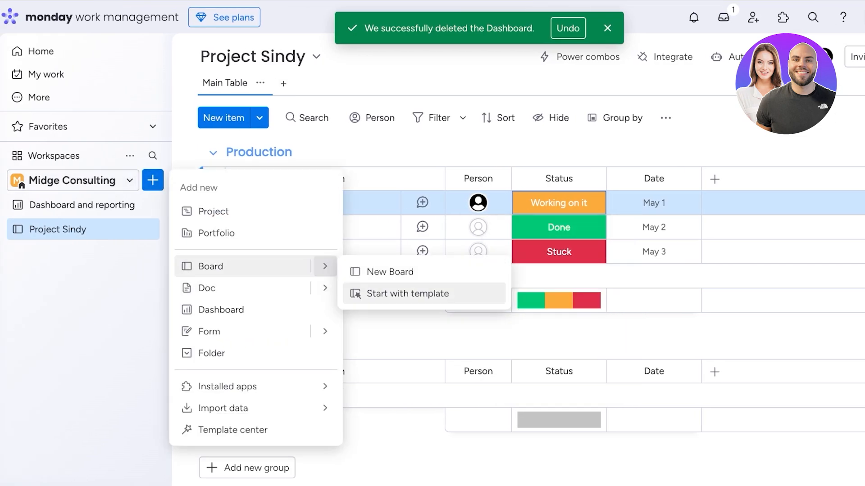
click(396, 293)
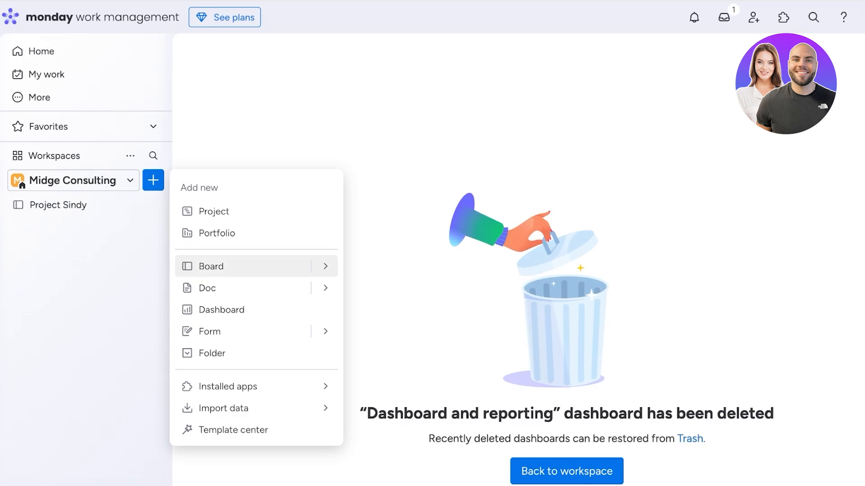
mouse_move(325, 266)
click(407, 294)
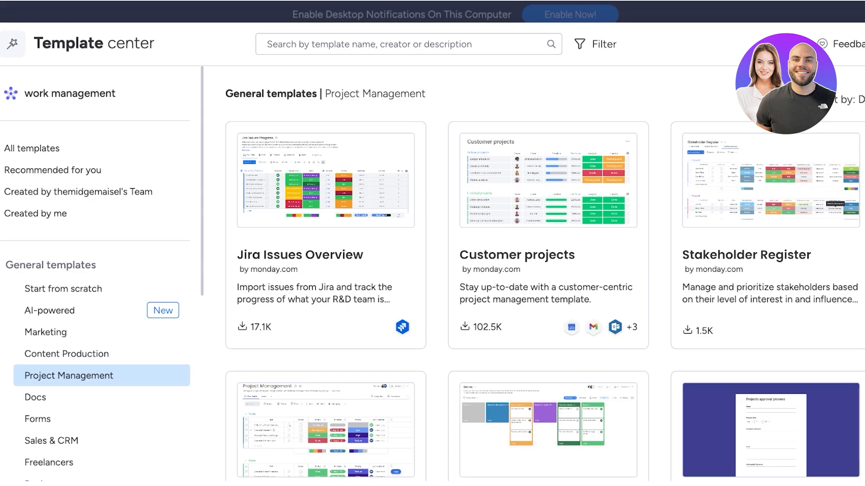
scroll(324, 253, down, 5)
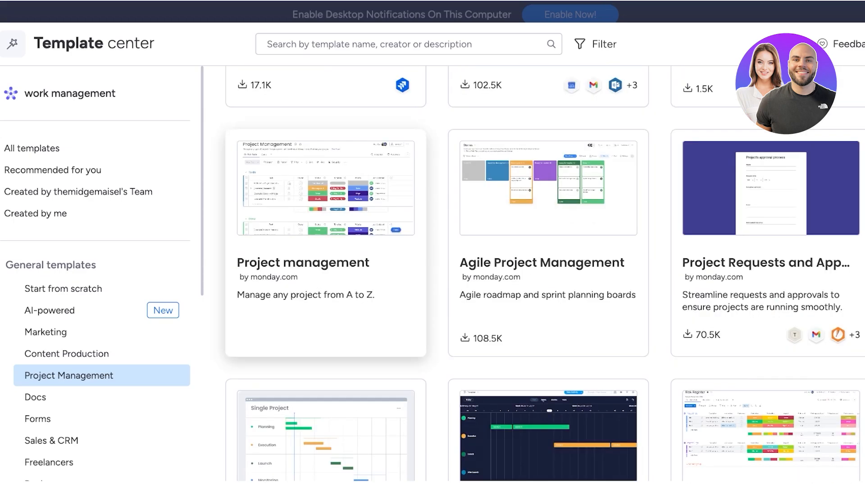
click(325, 252)
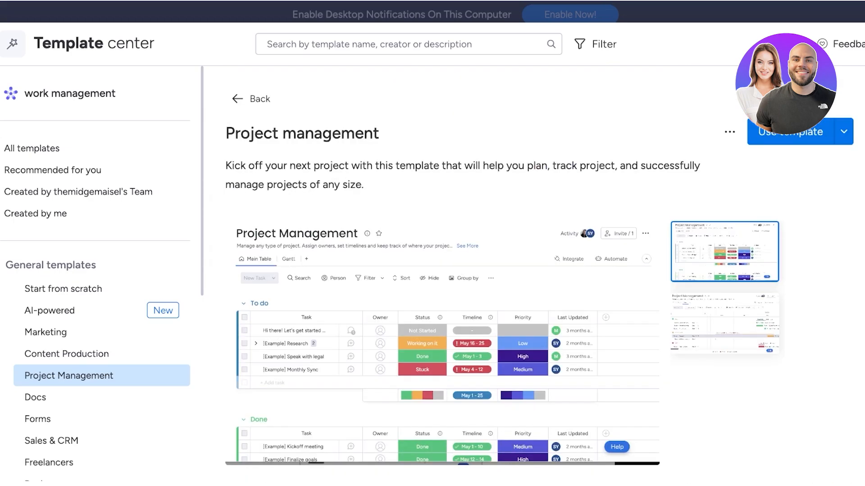
click(790, 122)
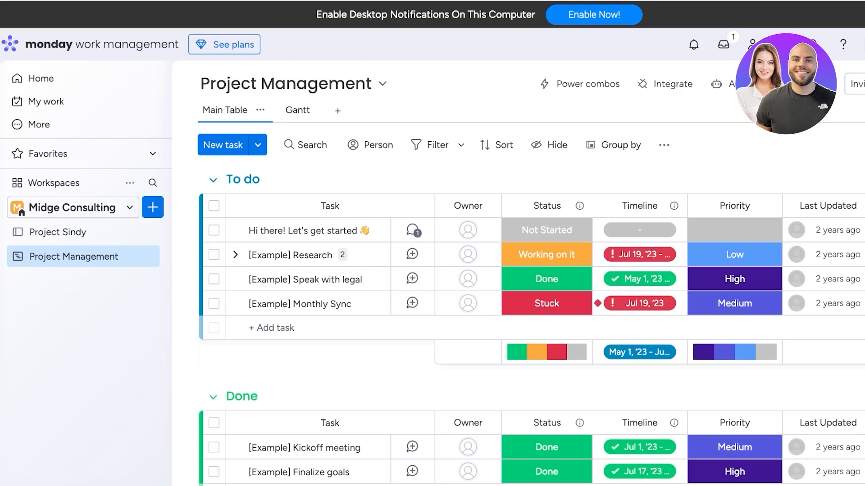
Look over the Project Sindy and Project Management boards, including the board options and the choices for adding new workspace content.
click(58, 232)
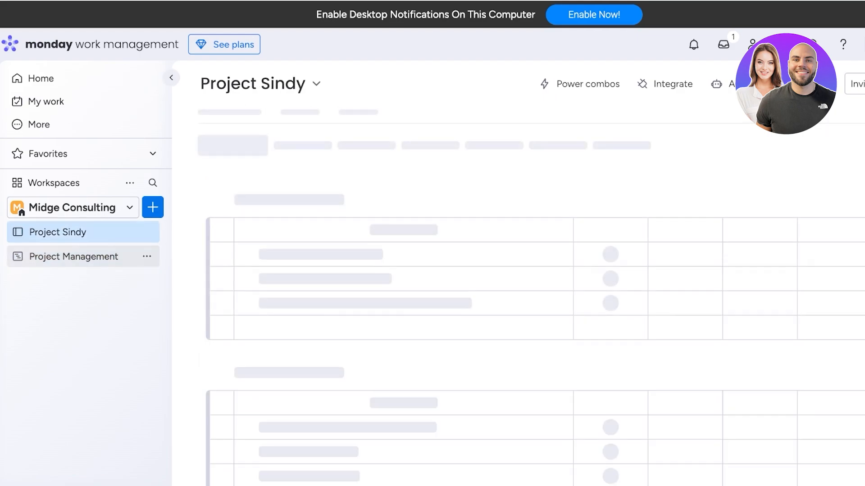
click(74, 256)
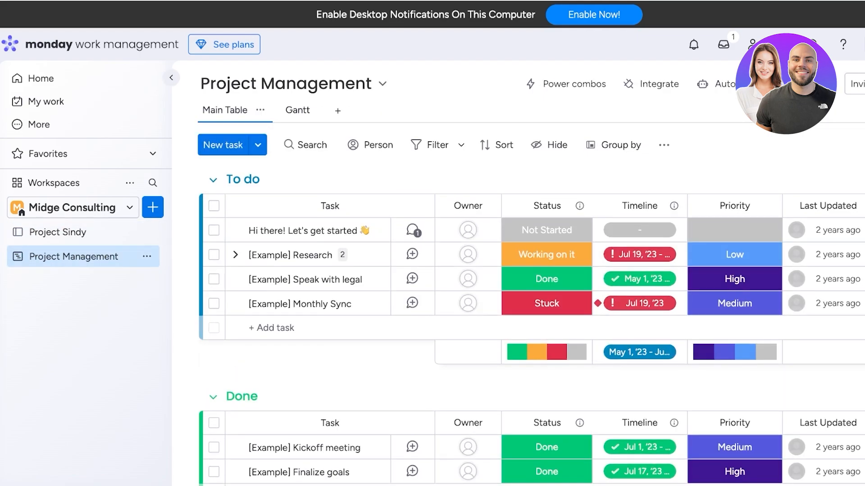
click(147, 256)
click(147, 232)
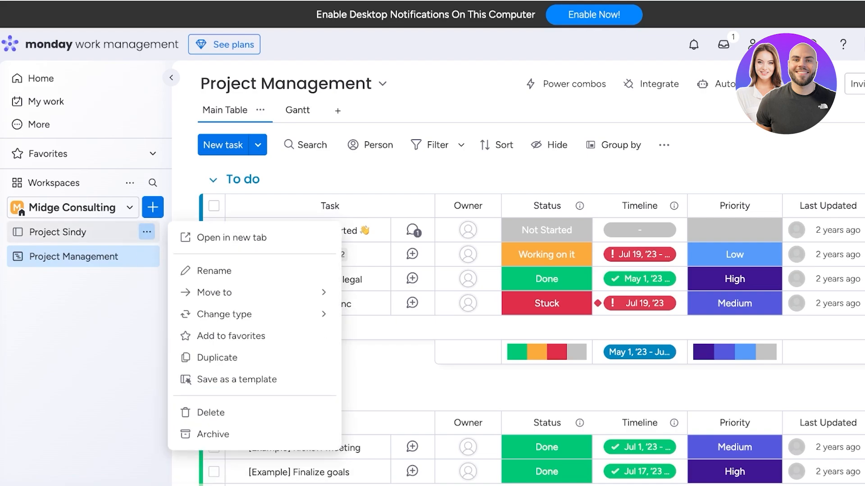
click(152, 207)
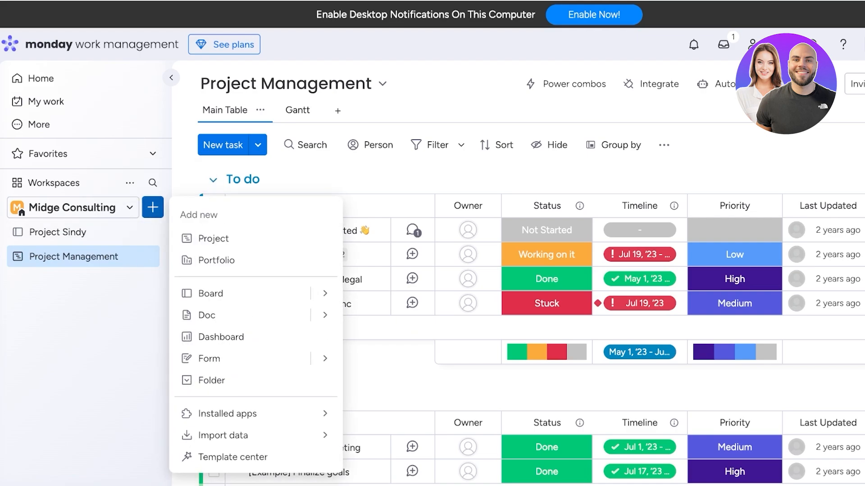
click(569, 84)
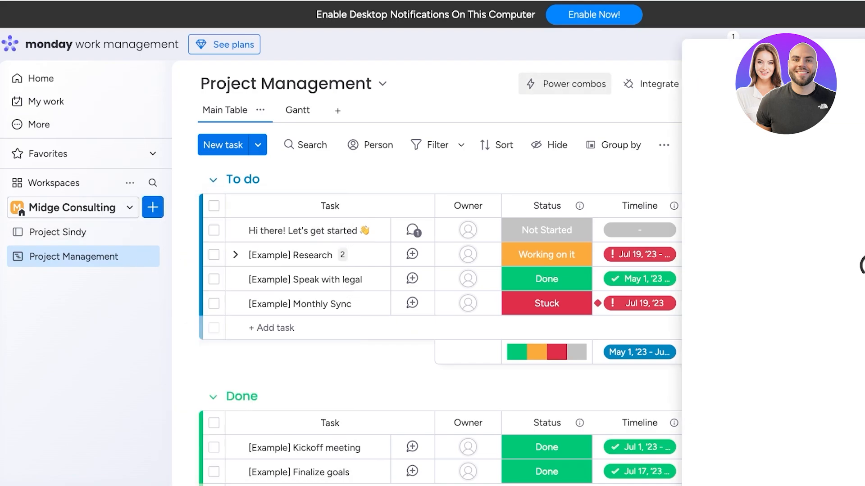
click(550, 114)
scroll(459, 221, down, 3)
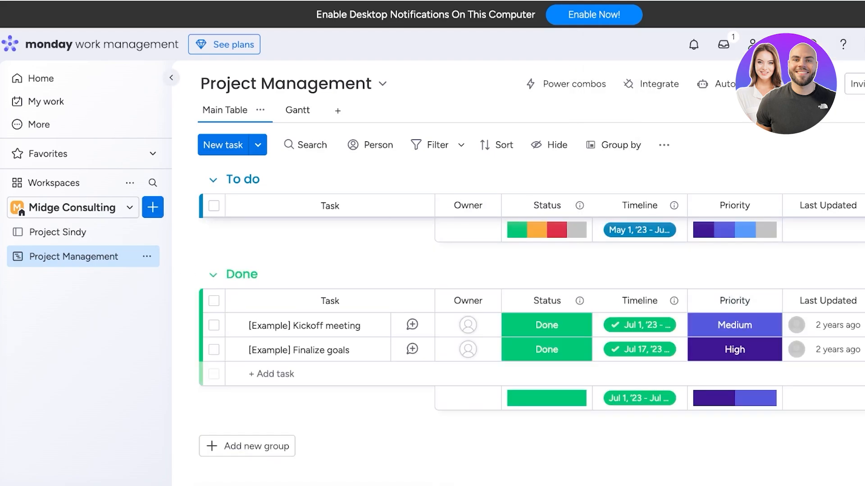
scroll(334, 327, up, 3)
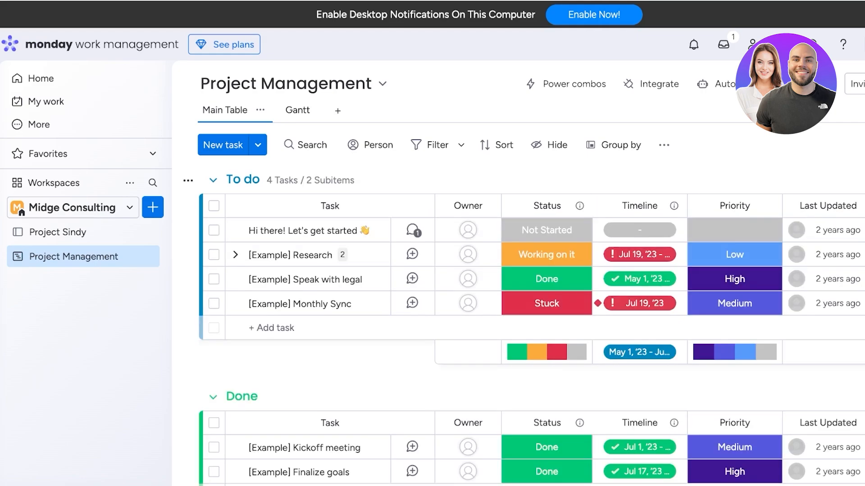
Examine the Project Management board's Gantt timeline and its Timeline column and Group by widget settings.
click(297, 110)
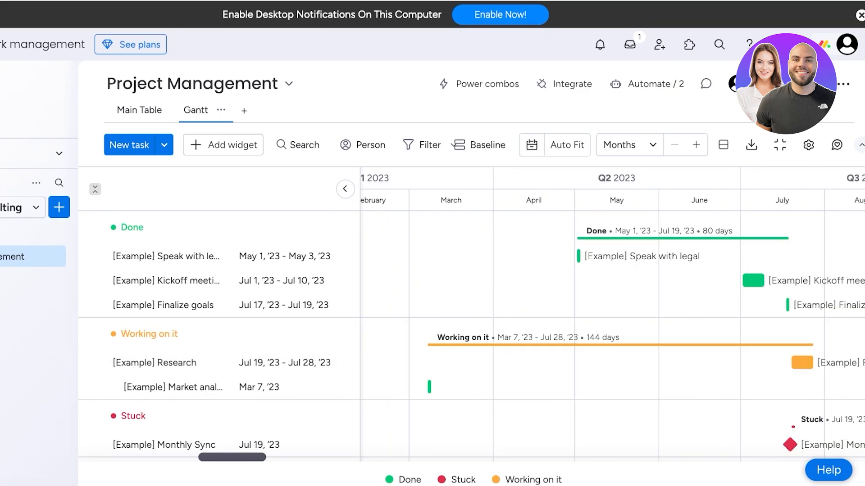
drag(176, 457, 282, 456)
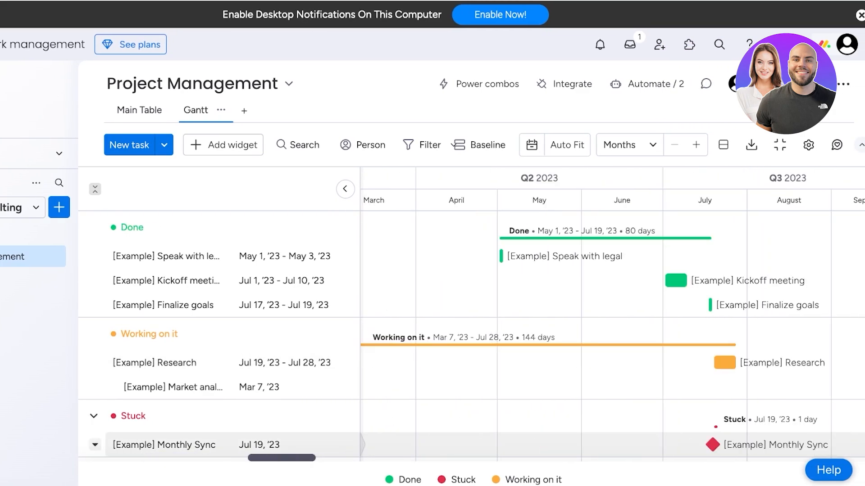
scroll(315, 325, down, 2)
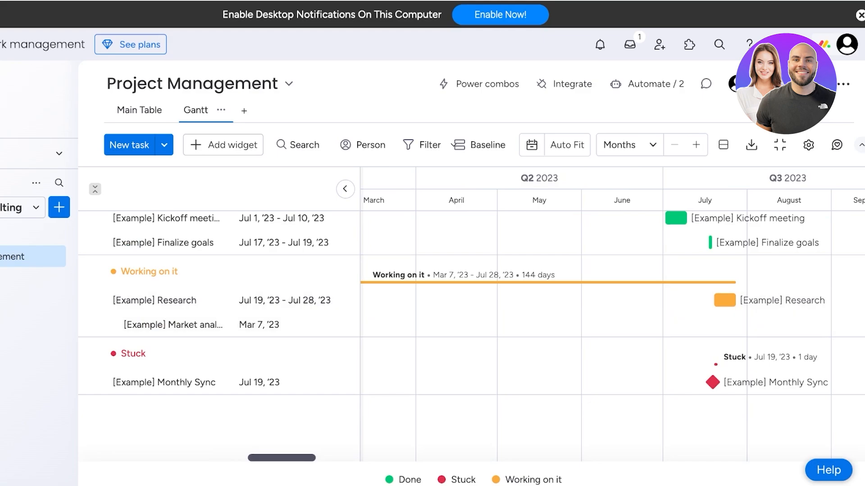
drag(281, 457, 211, 457)
click(481, 145)
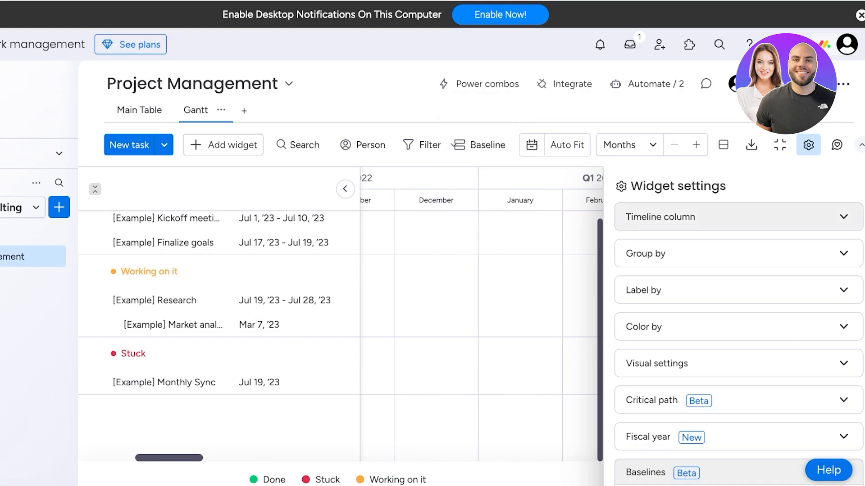
click(738, 217)
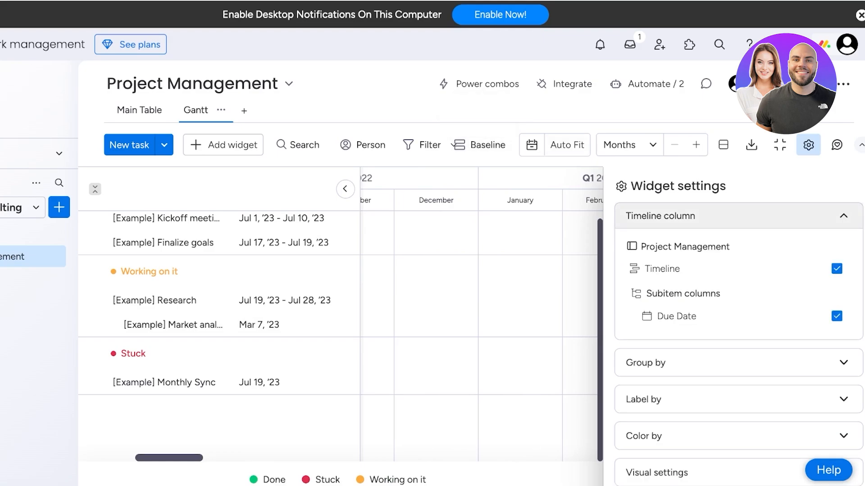
click(739, 217)
click(739, 254)
click(739, 253)
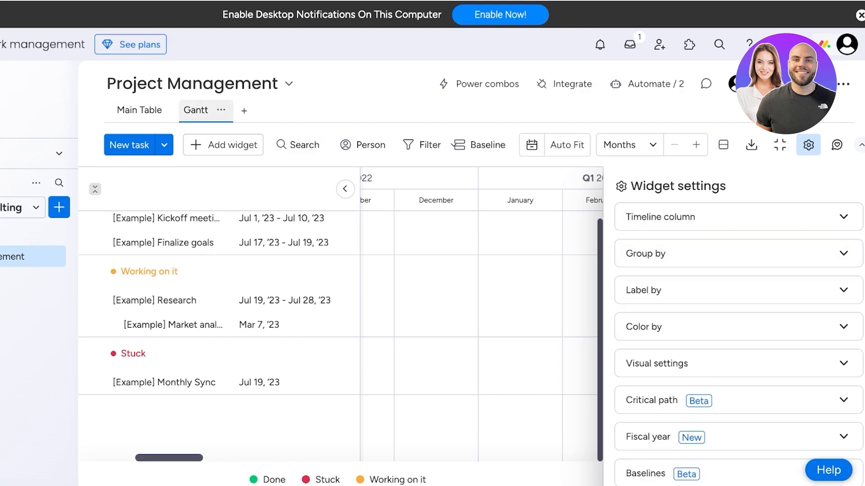
Rename the first task in the To do group of the board's main table as "build a logo".
click(136, 110)
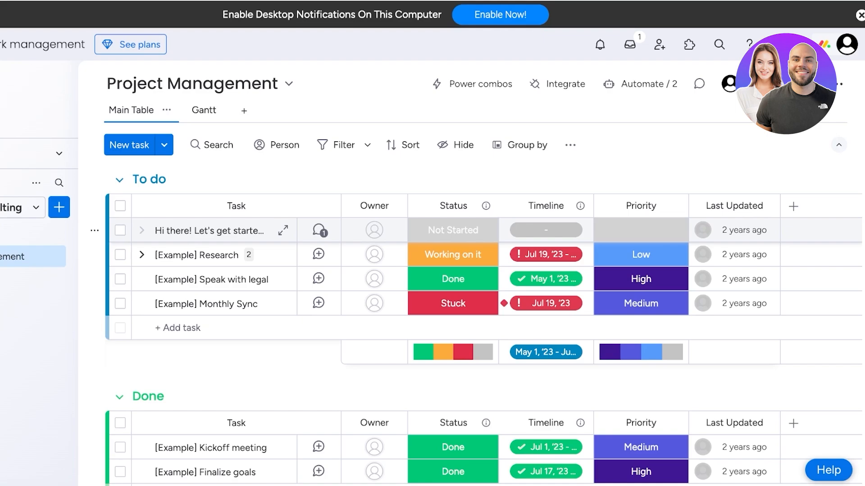
click(283, 231)
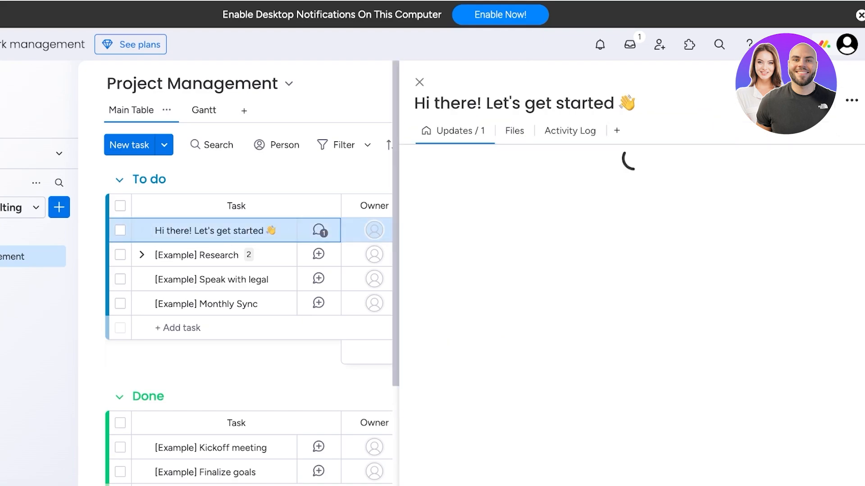
click(514, 104)
text(S)
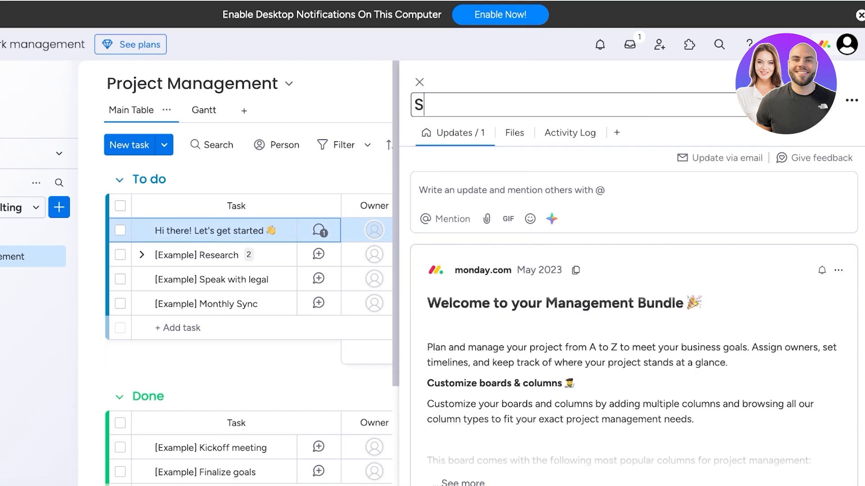
key(BackSpace)
text(f)
key(BackSpace)
text(F)
key(BackSpace)
text(build a logo)
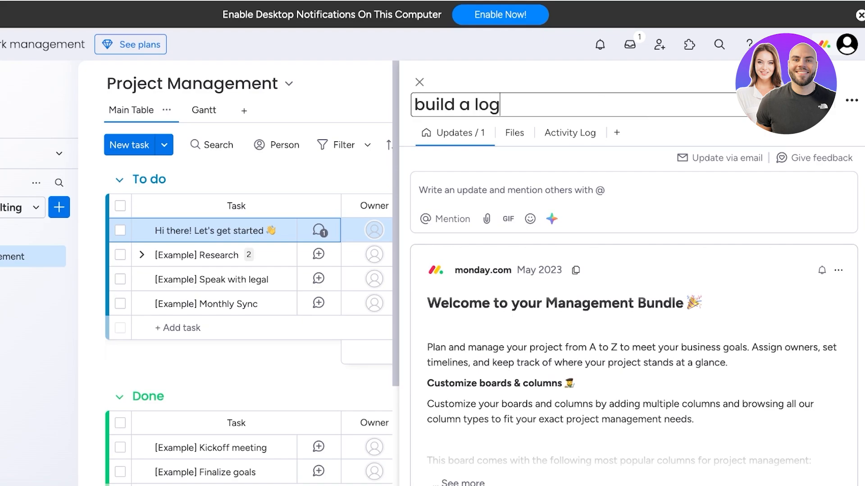
key(Return)
Start an update on the build a logo task and try the AI options Shorten text and Improve text.
click(512, 189)
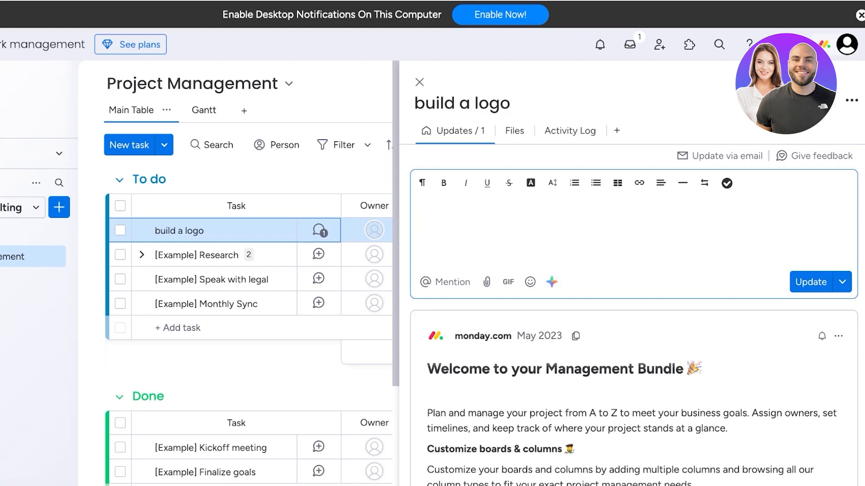
click(551, 281)
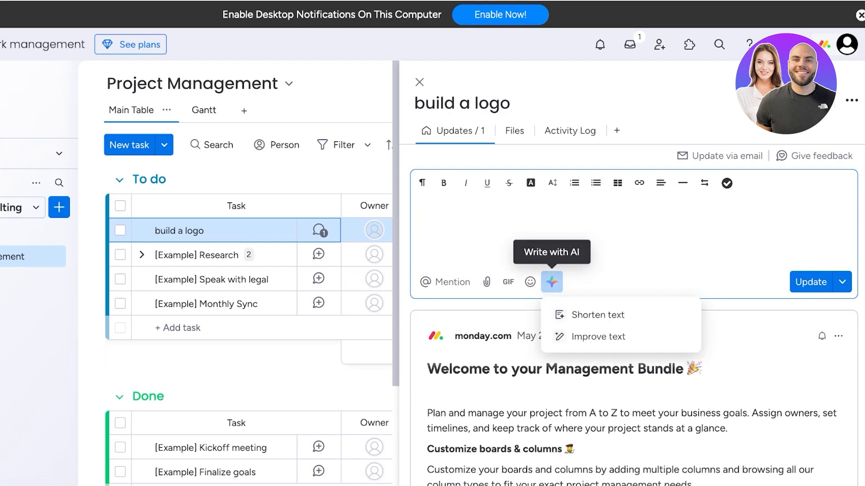
click(598, 315)
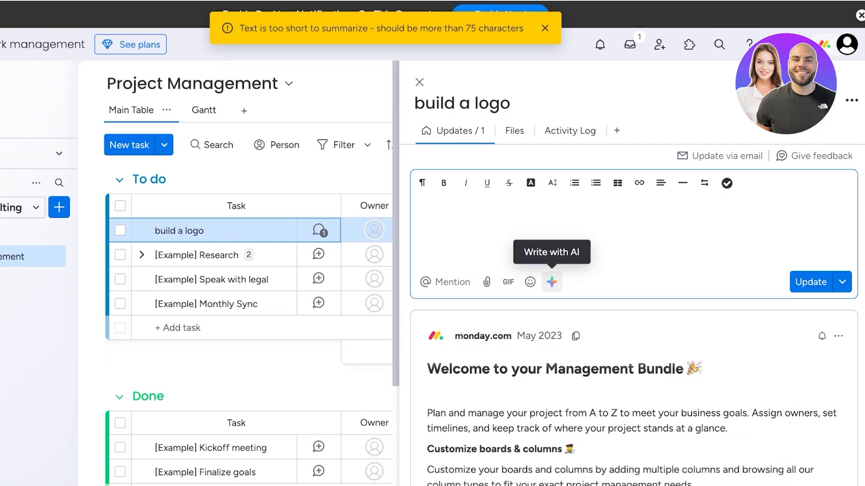
click(552, 281)
click(598, 336)
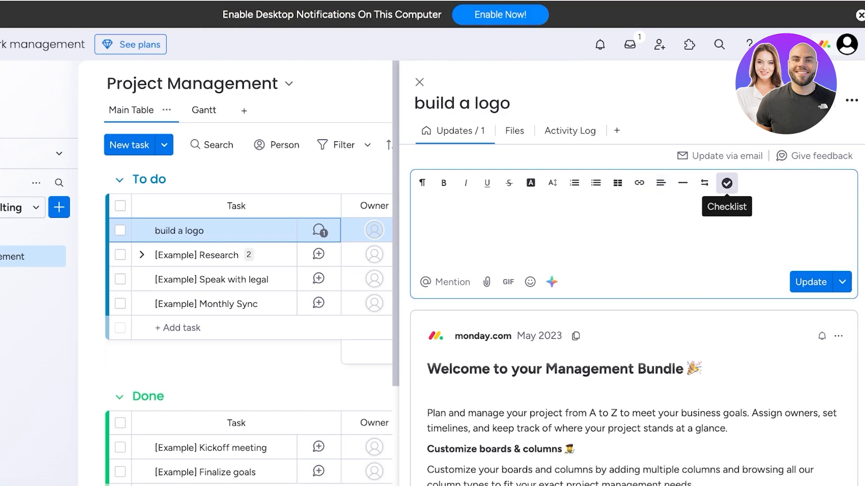
Insert a blank checklist item in the draft update and look over the welcome update below it.
click(727, 183)
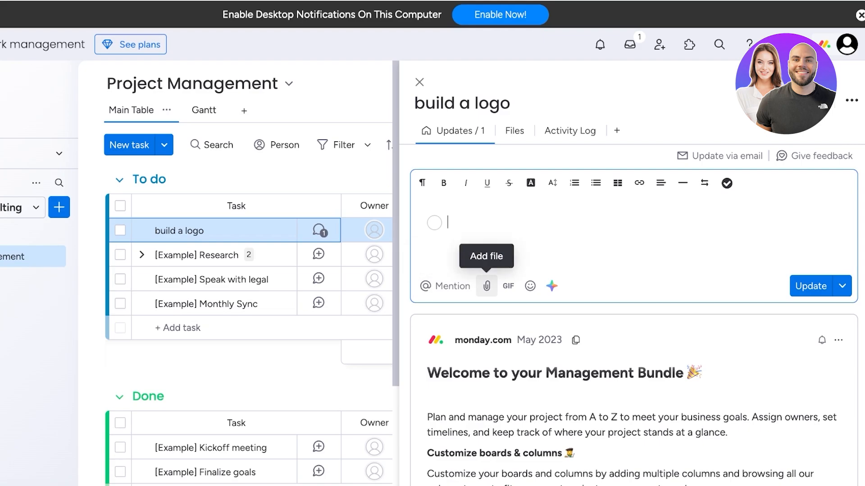
scroll(633, 316, down, 10)
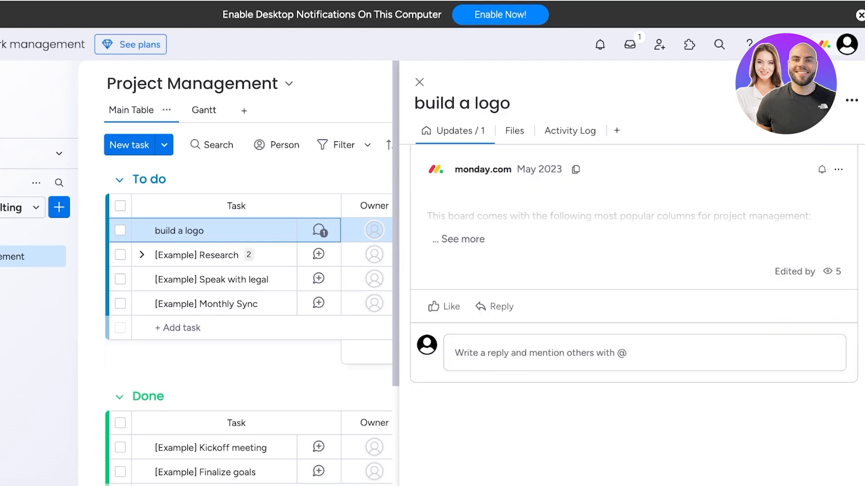
scroll(633, 307, up, 10)
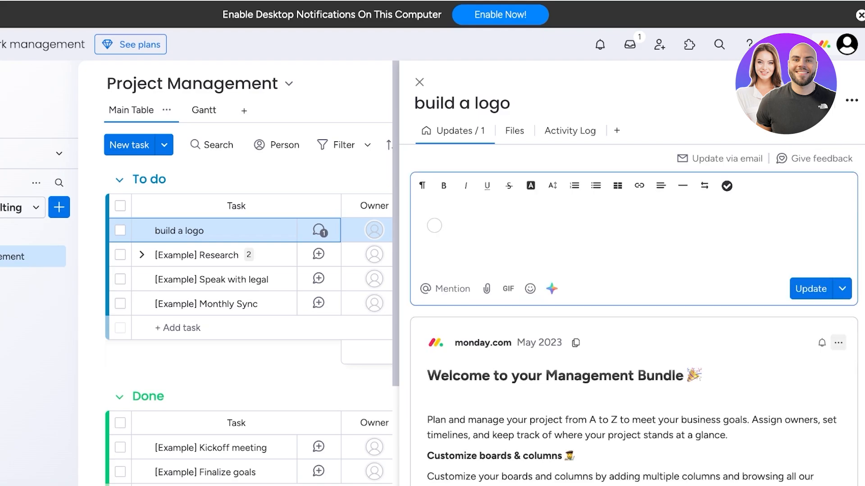
click(839, 343)
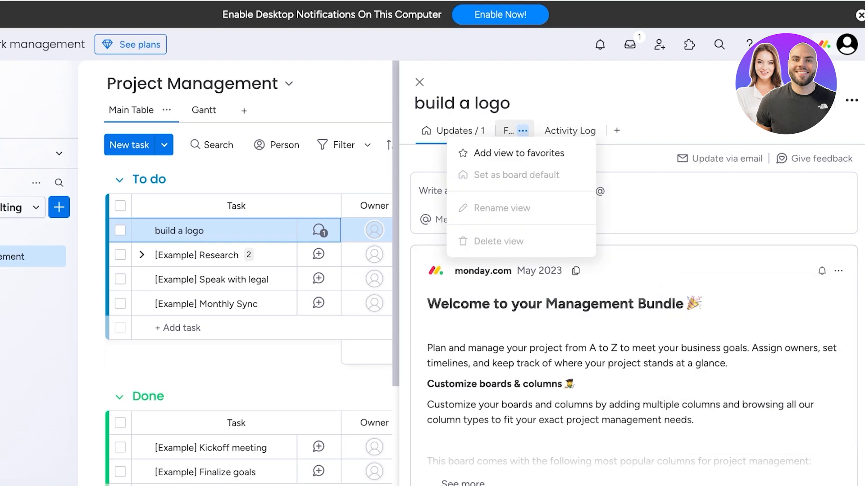
Review the build a logo task's files, activity log and available item views, then close the task details.
click(509, 131)
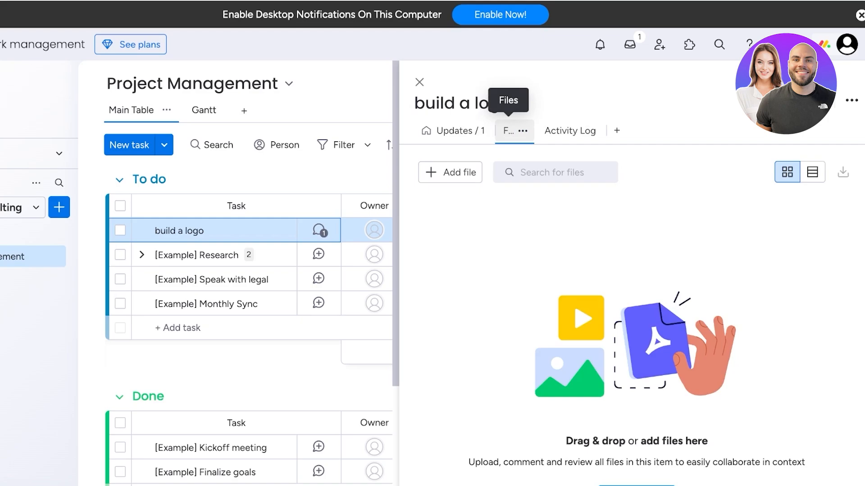
click(564, 131)
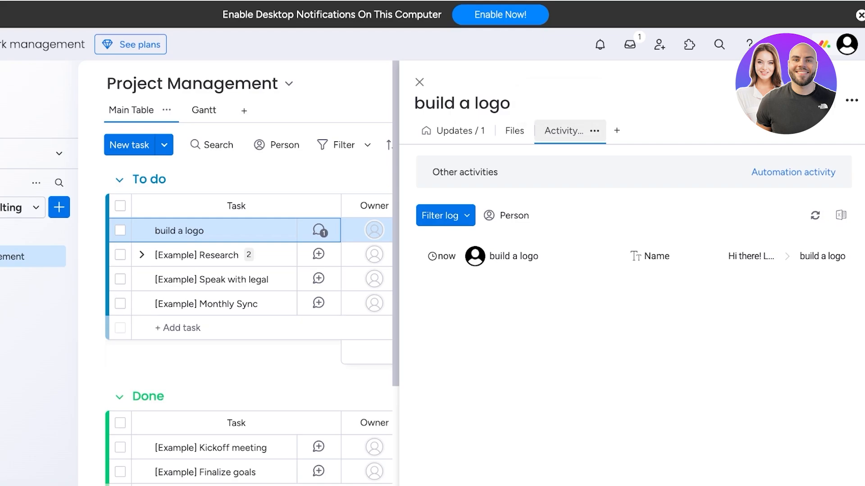
click(616, 130)
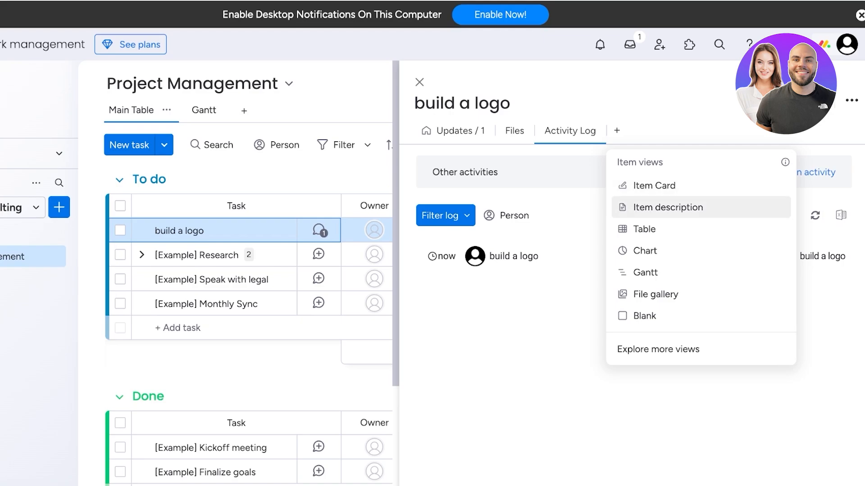
click(419, 82)
Move the build a logo task from the To do group to the Done group, between Kickoff meeting and Finalize goals.
scroll(453, 255, down, 3)
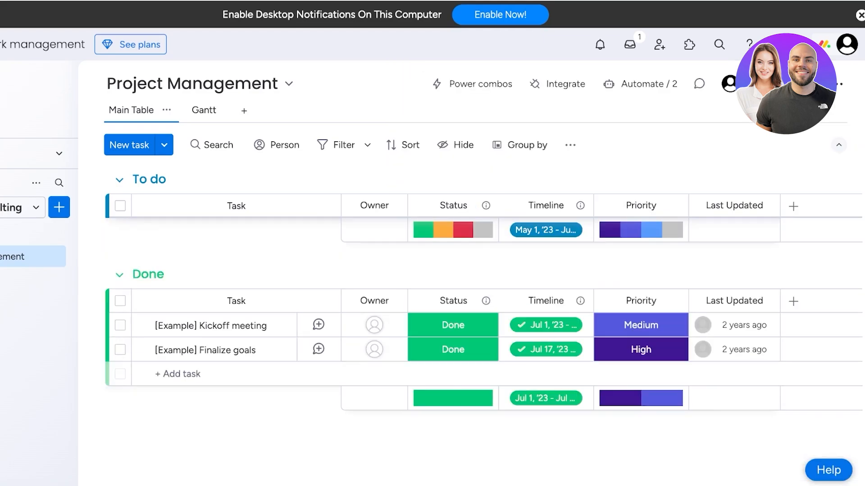
scroll(453, 255, up, 3)
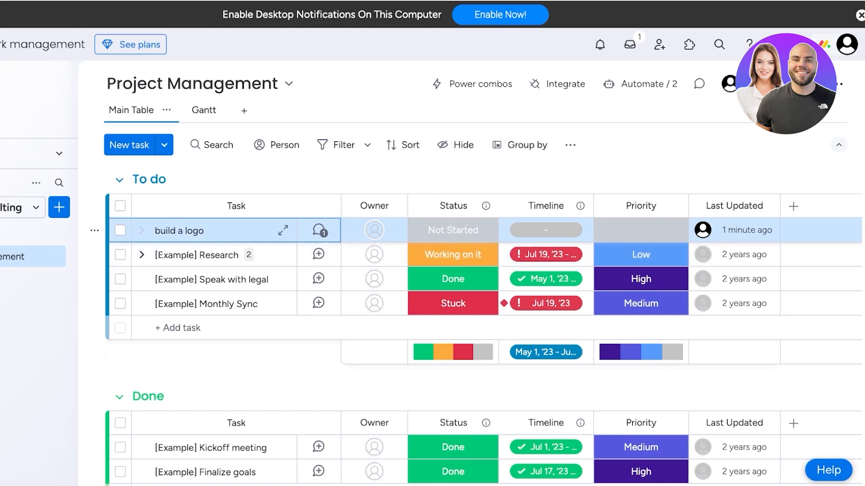
drag(203, 230, 203, 325)
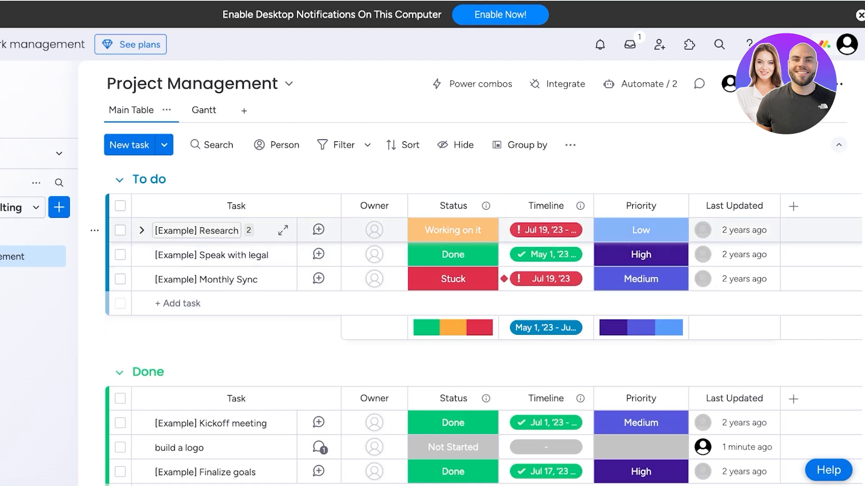
Select the [Example] Research task in the To do group and move it to the Done group.
click(120, 230)
click(634, 443)
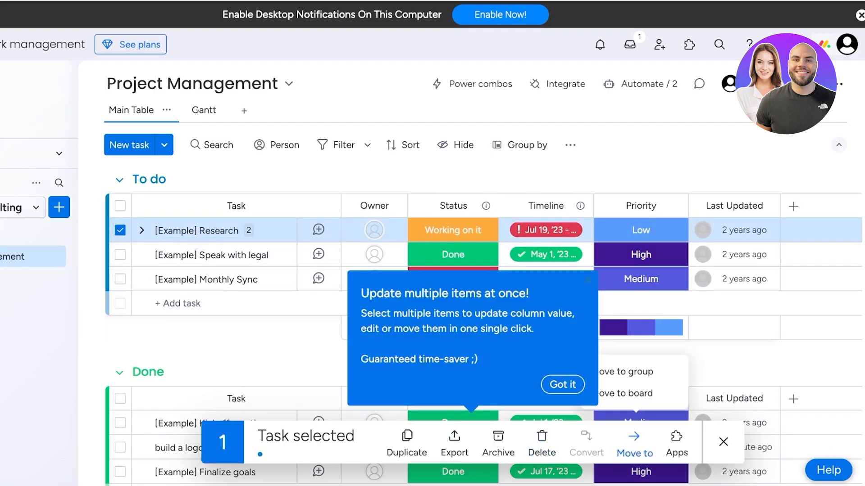
click(562, 385)
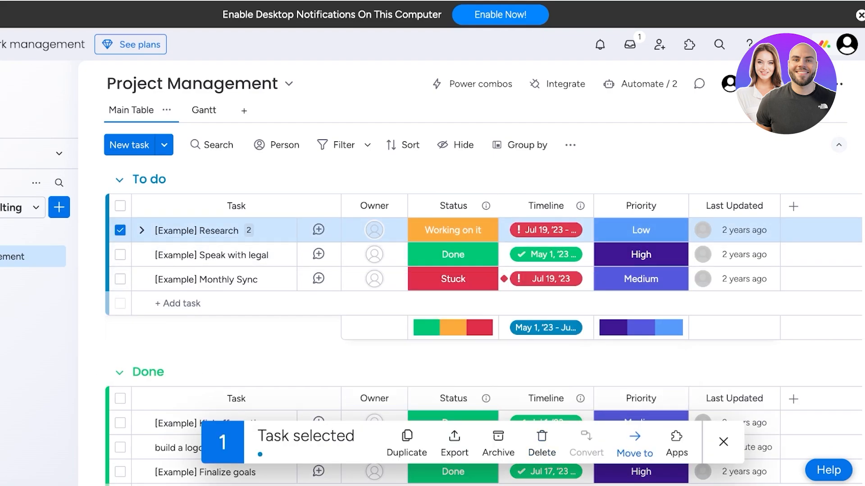
click(621, 372)
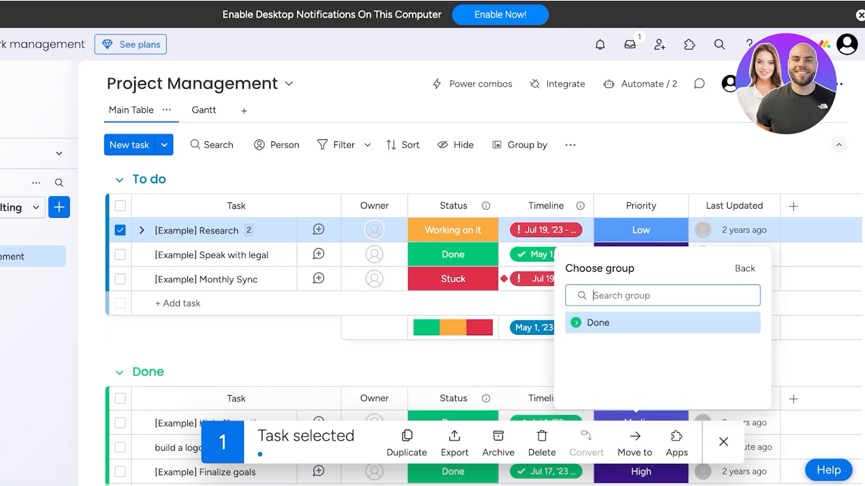
click(595, 322)
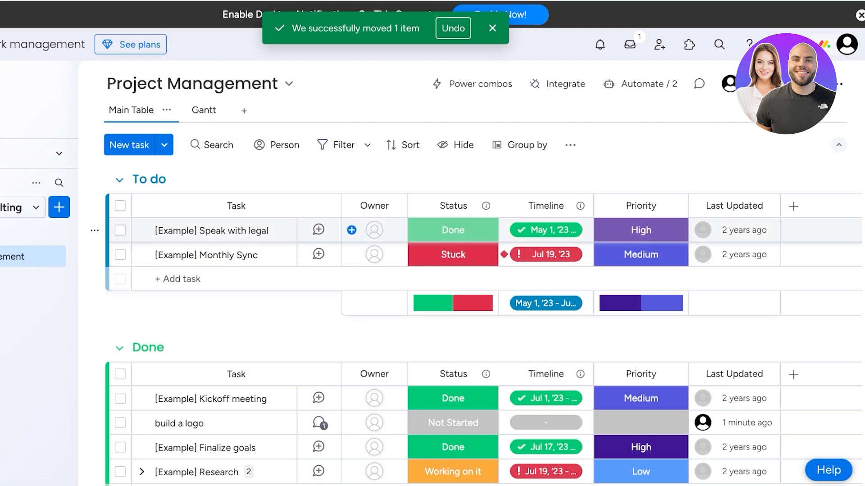
Assign the suggested account member as owner of the [Example] Speak with legal task in the To do group.
click(374, 230)
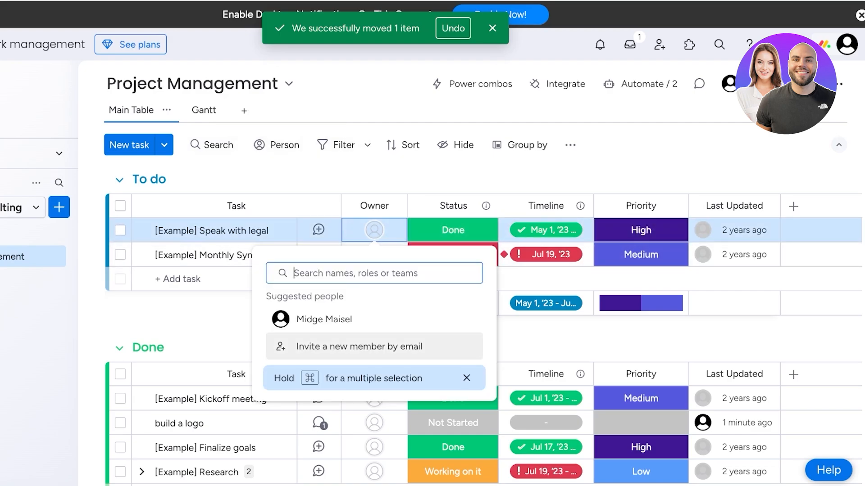
click(324, 320)
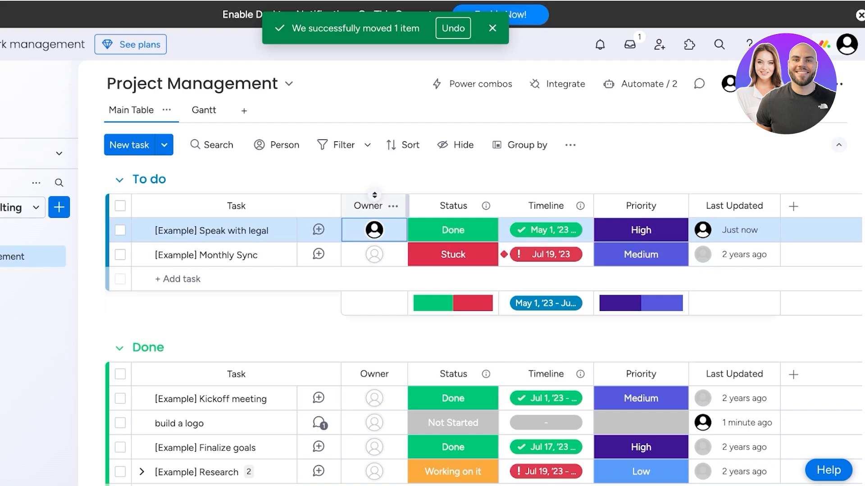
Try filtering the board by the account member, and look over its filter, sort, grouping and additional display options.
click(277, 144)
click(185, 232)
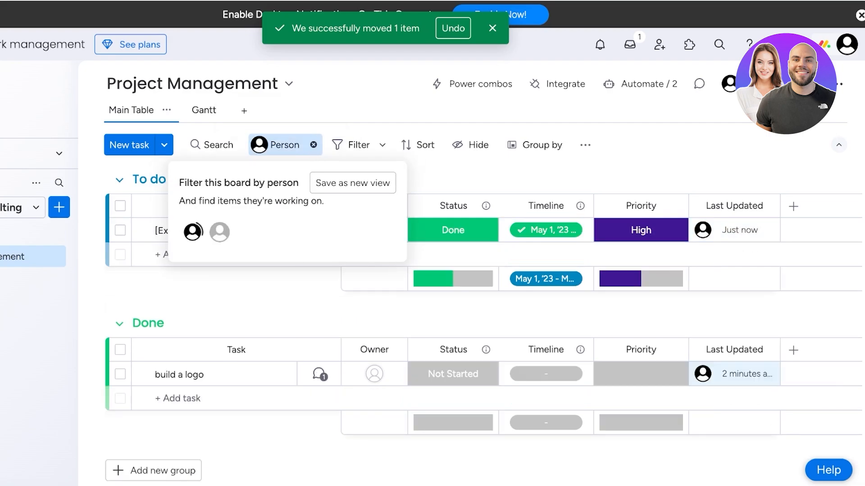
click(336, 144)
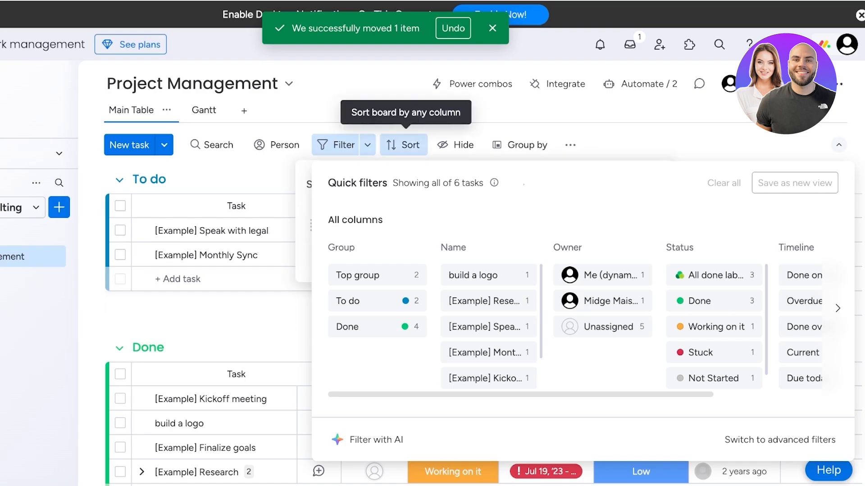
click(403, 144)
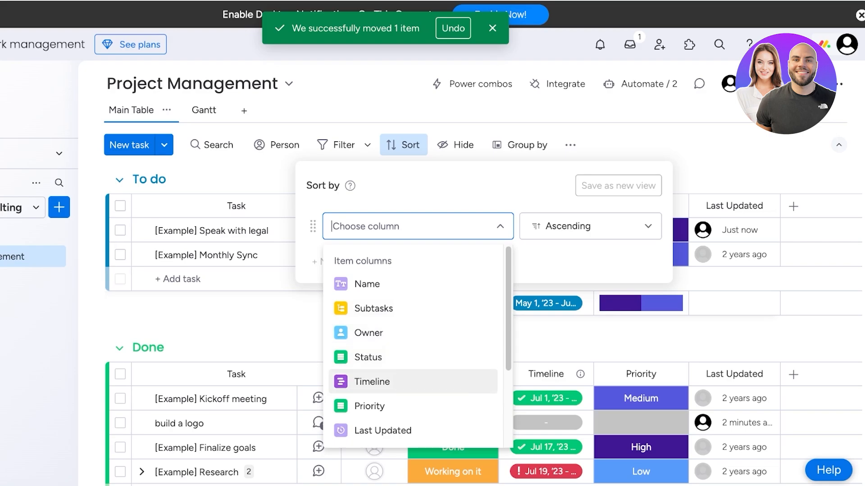
click(521, 144)
click(571, 144)
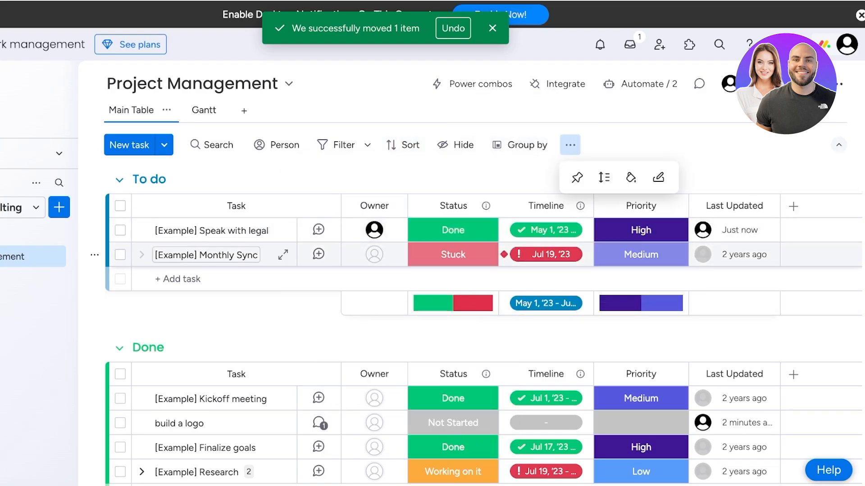
Review the item options and email preferences of the [Example] Speak with legal task, and close its details.
click(283, 230)
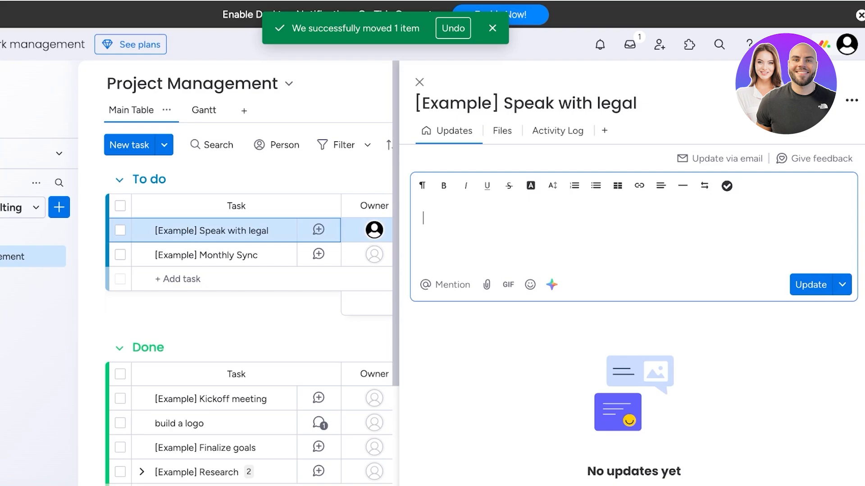
click(851, 100)
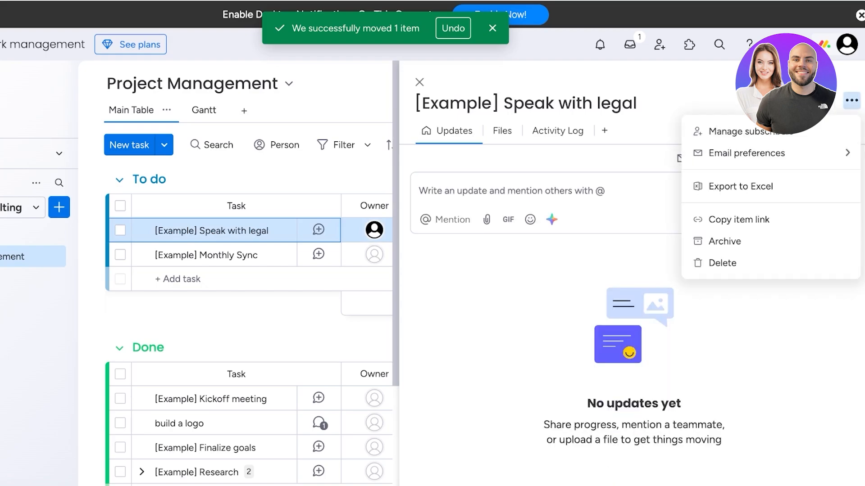
mouse_move(757, 153)
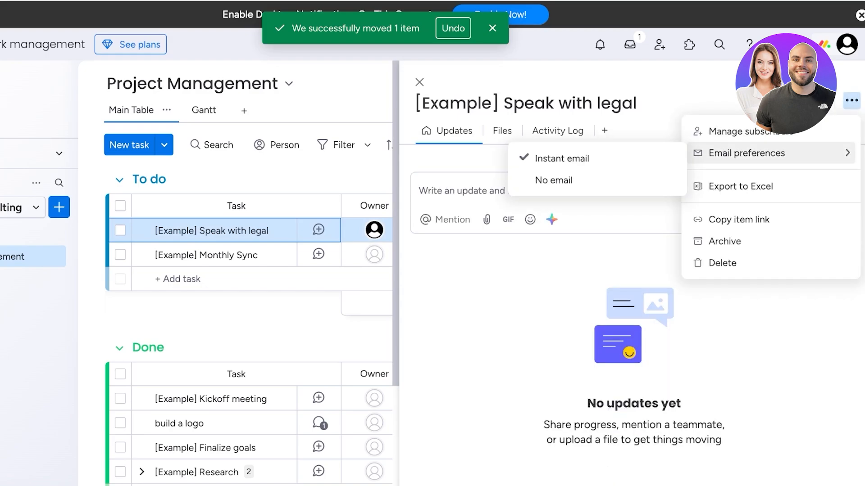
click(451, 83)
click(419, 82)
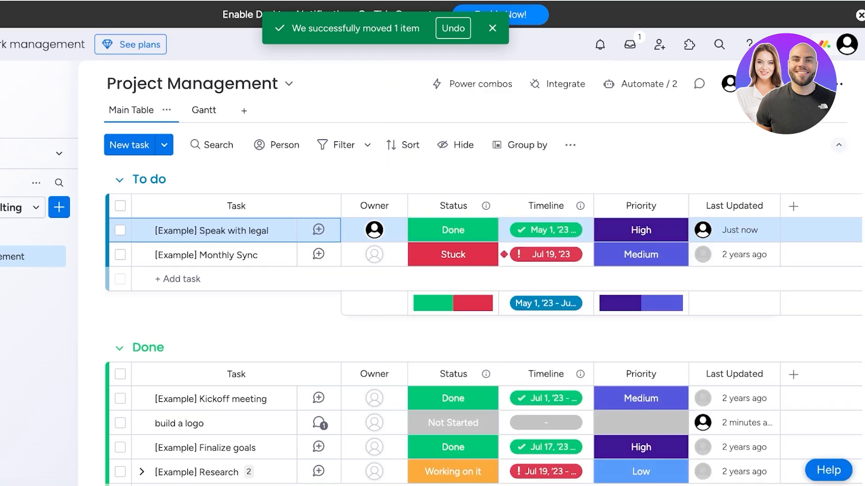
Start a custom board automation from scratch with the item created trigger and the notify action.
click(639, 84)
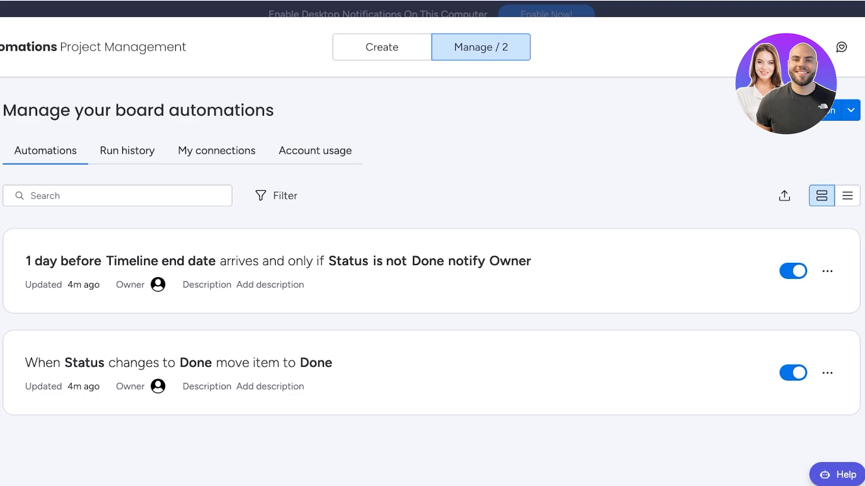
click(795, 110)
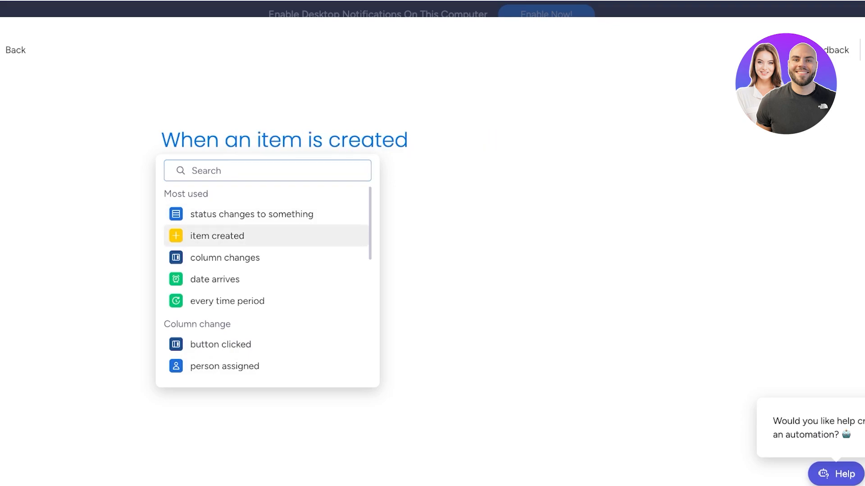
click(218, 236)
click(203, 316)
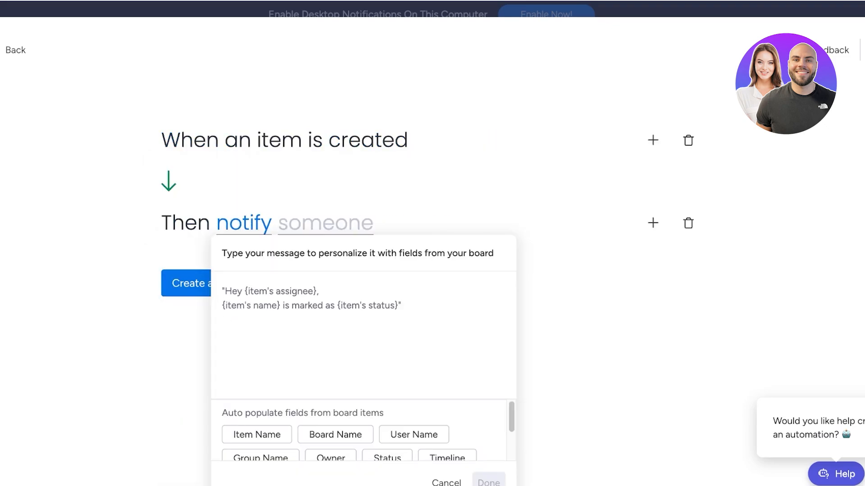
Compose the automation's notification message from the Item Name, Board Name, Owner, Priority and Status fields.
scroll(257, 410, down, 2)
scroll(260, 430, up, 2)
click(257, 435)
click(336, 434)
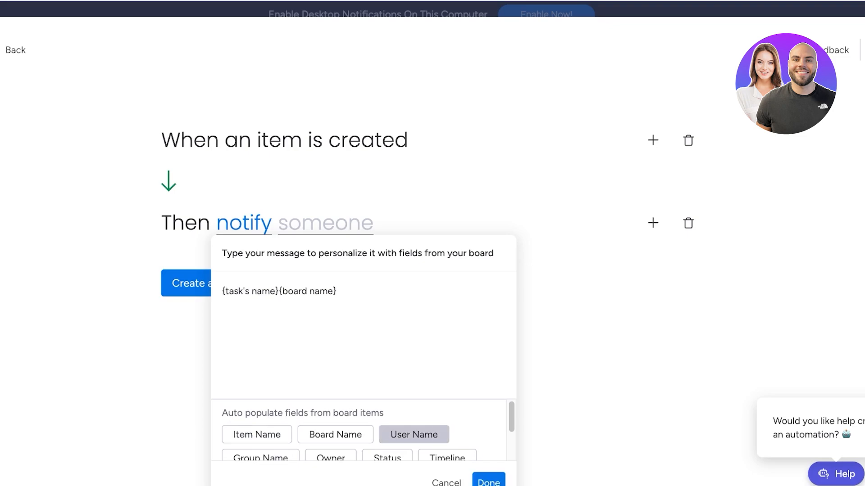
scroll(414, 435, down, 1)
scroll(414, 425, down, 1)
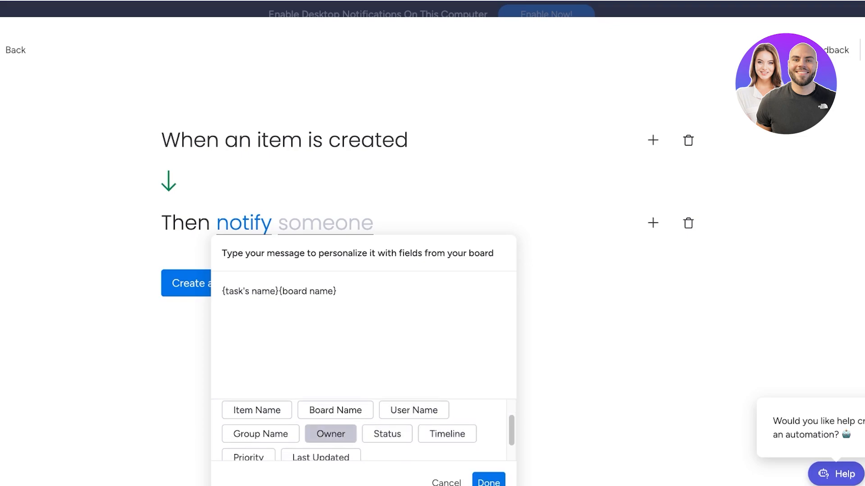
click(330, 434)
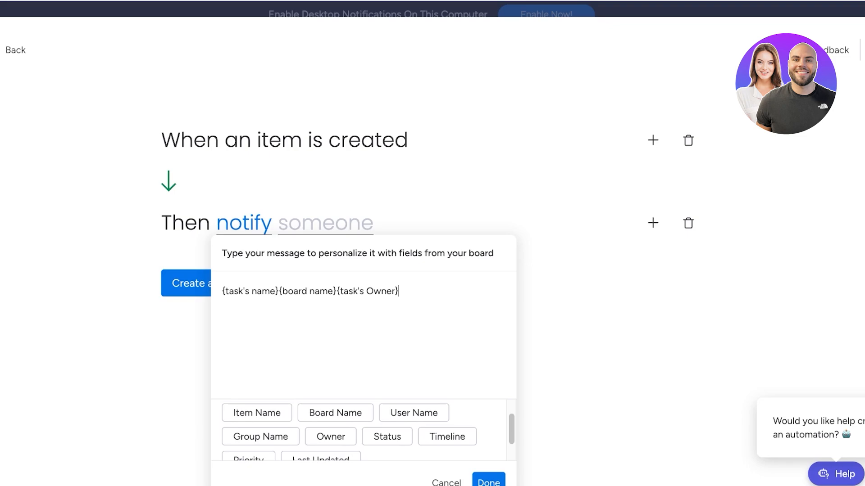
scroll(364, 430, down, 1)
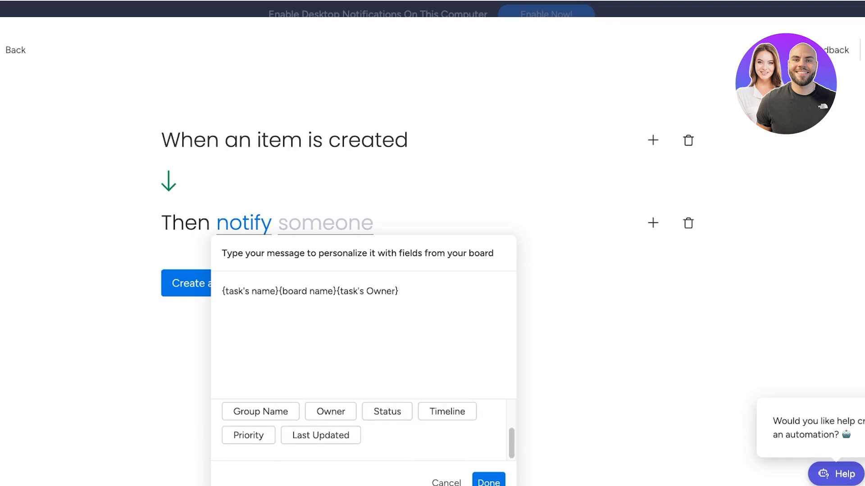
click(248, 435)
click(387, 411)
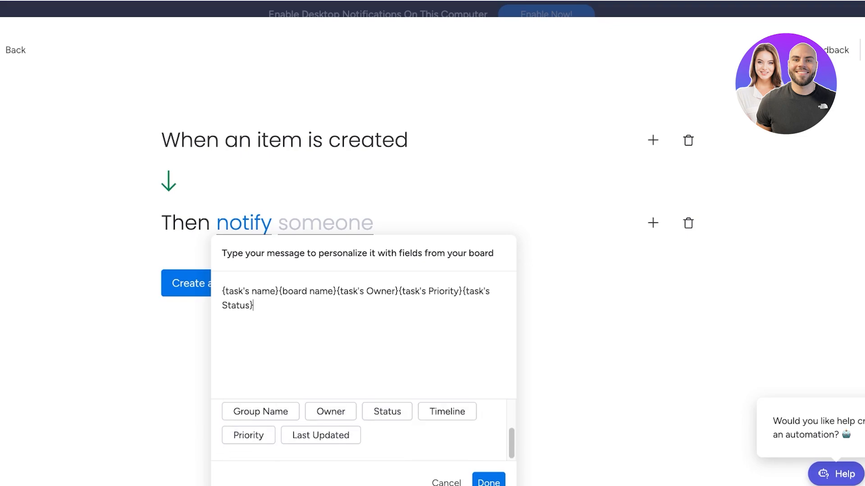
click(489, 481)
Set Me as the notification's recipient and create the automation.
click(325, 223)
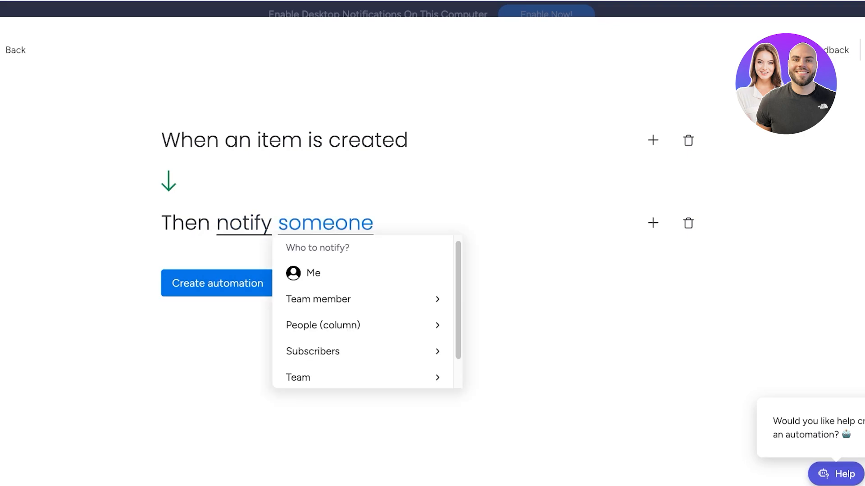
click(315, 272)
click(217, 285)
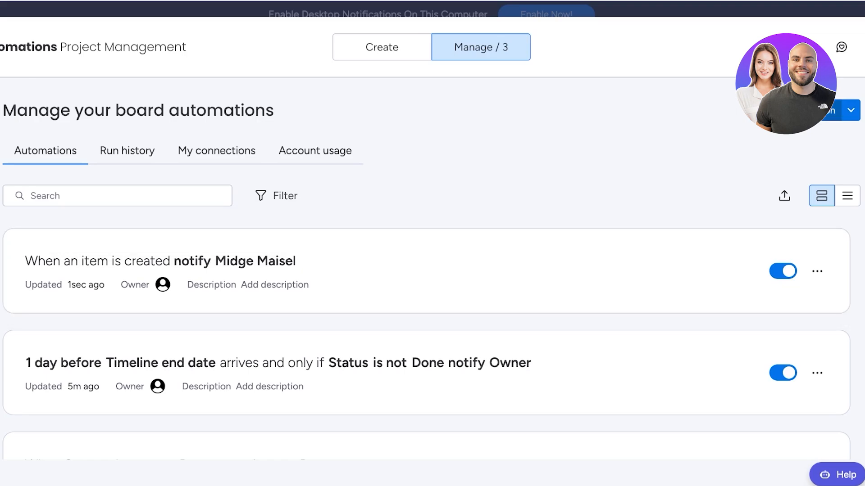
Browse the basic, Recommended and Productivity automation templates available for the board.
click(382, 46)
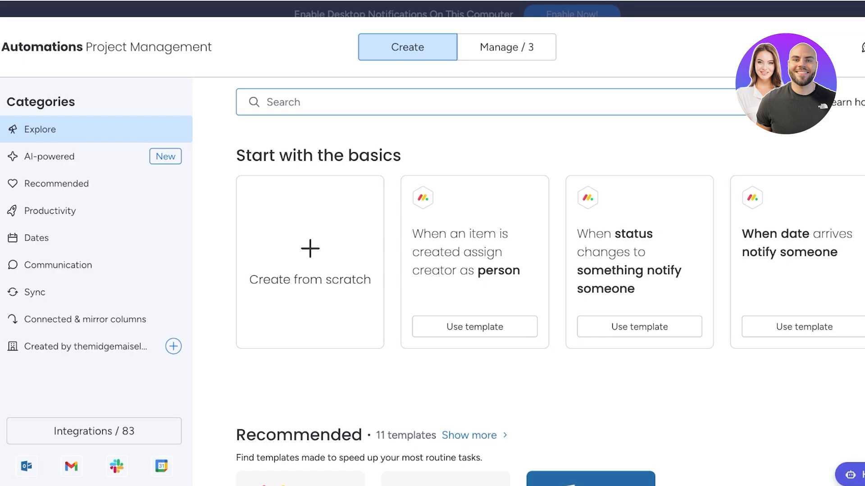
scroll(550, 301, down, 10)
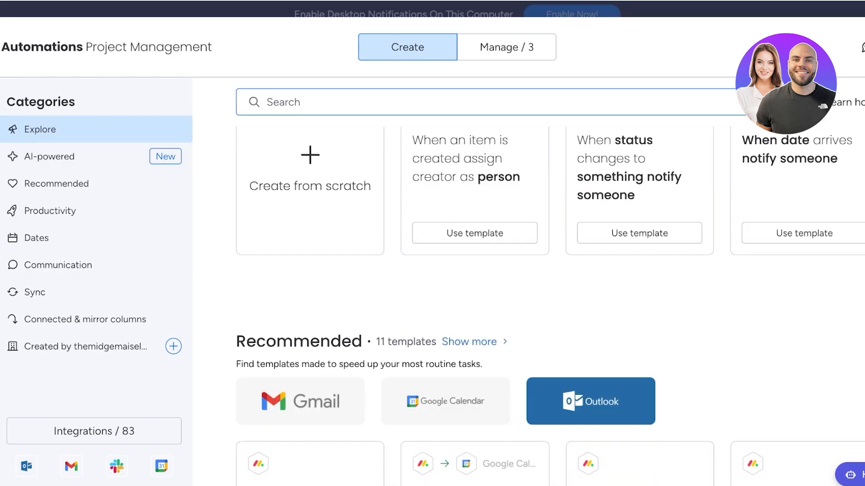
scroll(546, 304, down, 8)
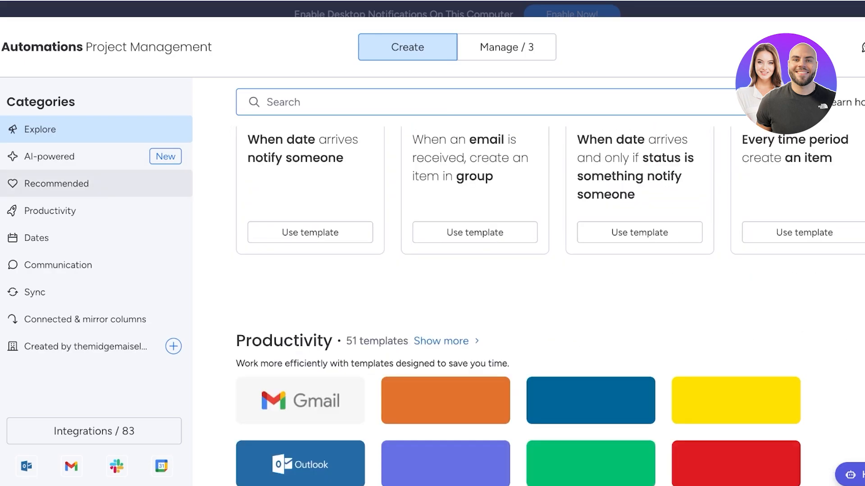
scroll(546, 305, up, 3)
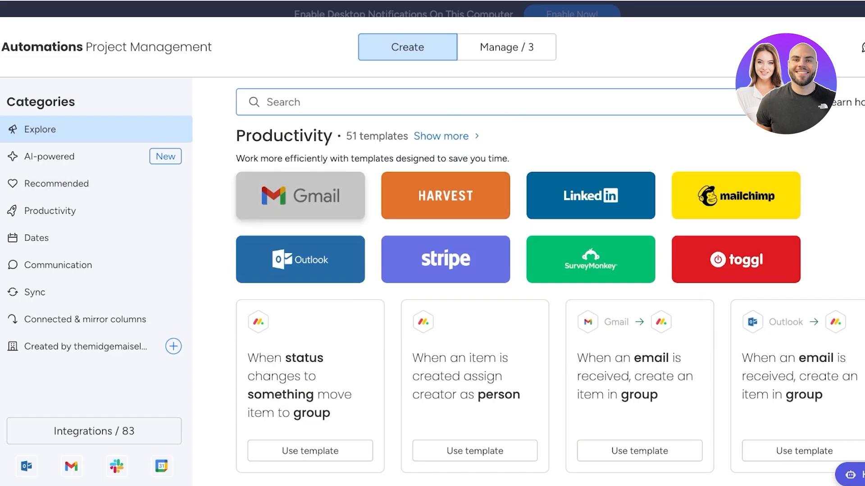
scroll(546, 304, down, 4)
scroll(546, 305, up, 7)
scroll(550, 306, down, 7)
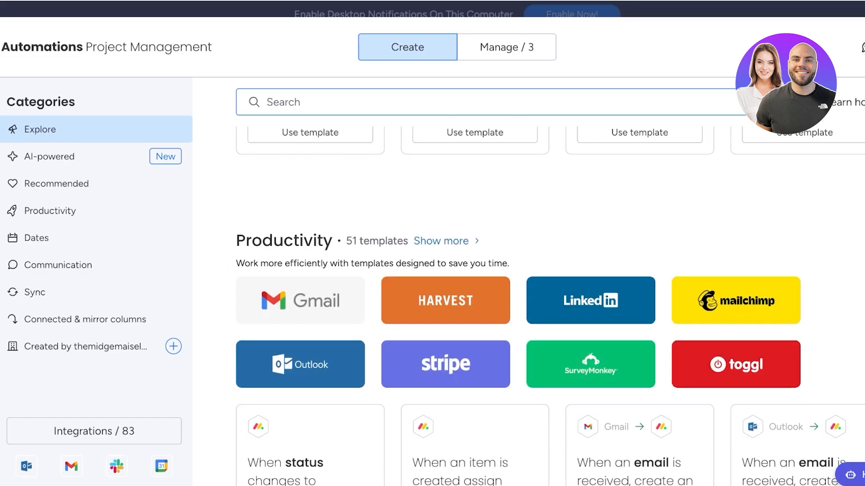
scroll(797, 252, up, 1)
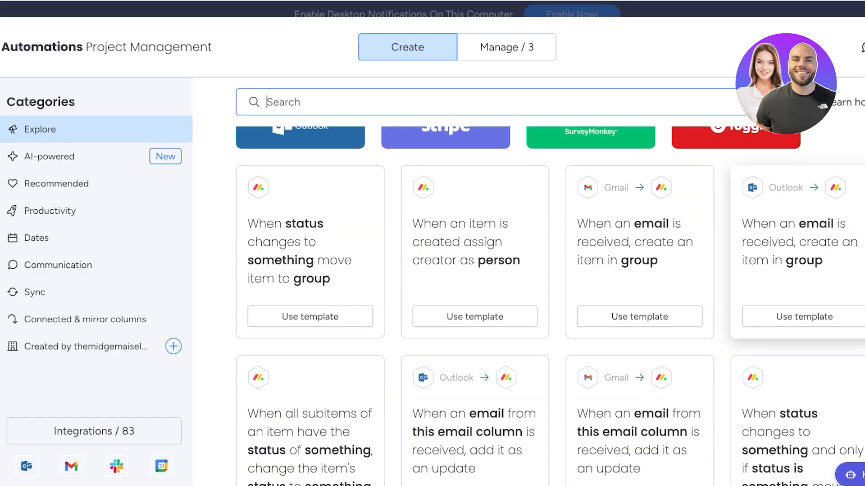
Look through the AI-powered, Recommended, Productivity, Dates and Communication categories of automation templates.
click(86, 157)
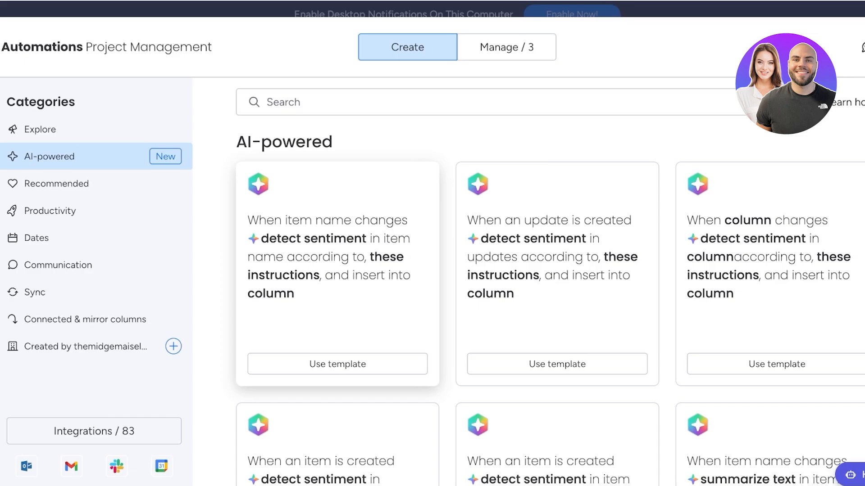
scroll(338, 270, down, 10)
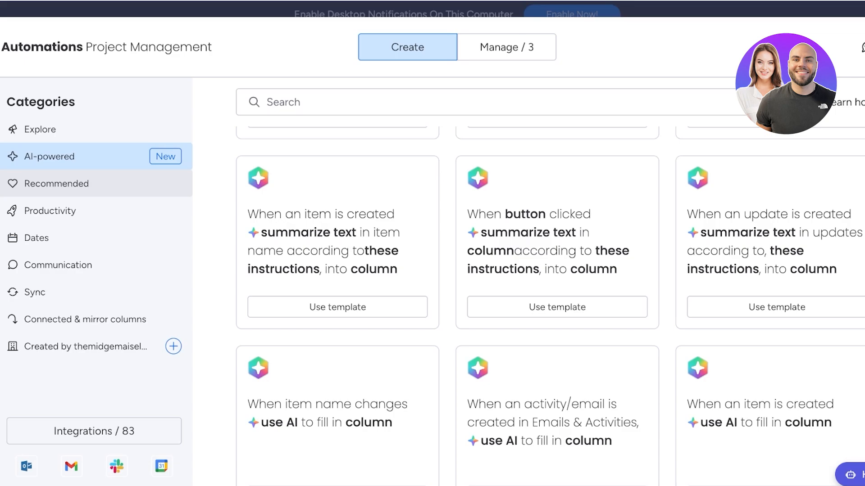
click(56, 183)
click(50, 211)
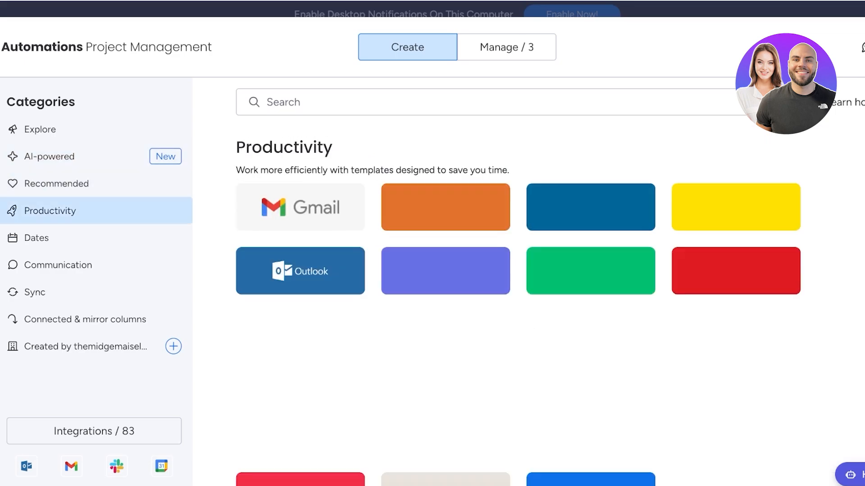
scroll(437, 309, down, 1)
scroll(436, 309, down, 5)
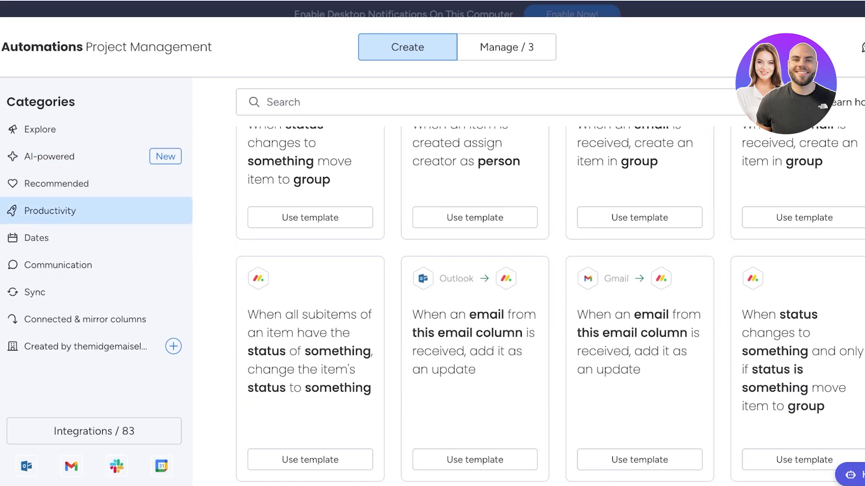
click(36, 238)
click(59, 265)
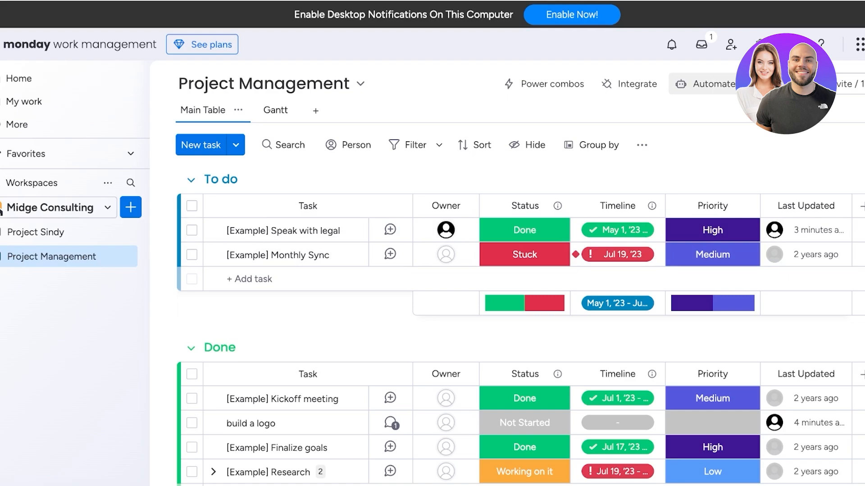
Examine the Microsoft Teams integration templates and the full list of integrations available for the Project Management board.
click(629, 84)
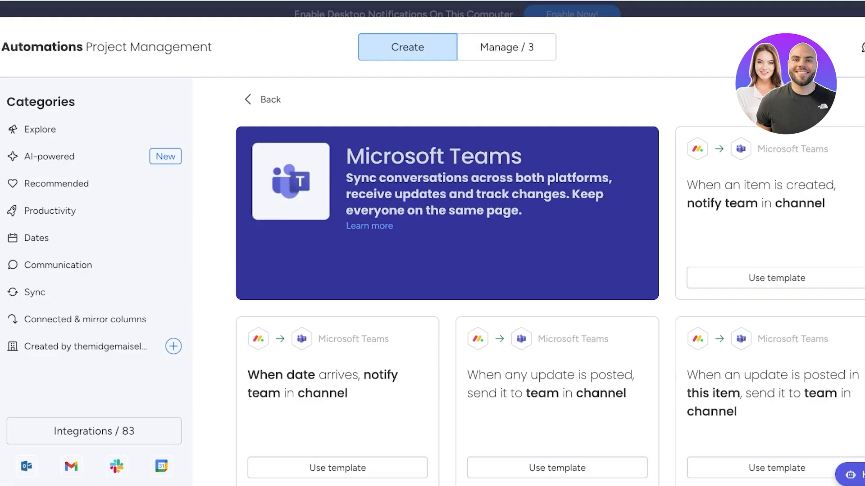
scroll(549, 302, down, 3)
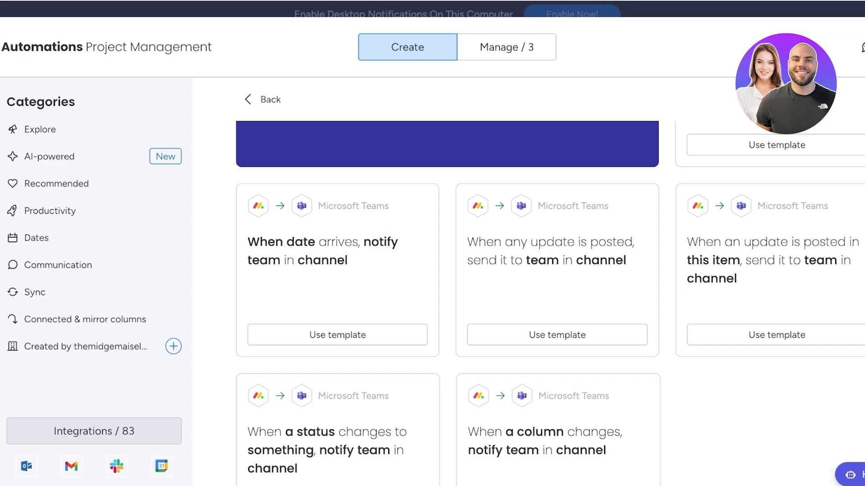
click(94, 431)
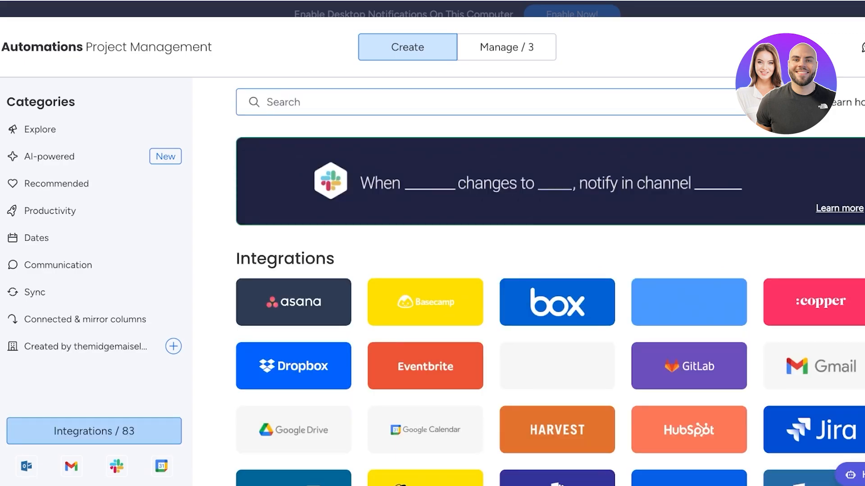
scroll(550, 293, down, 10)
scroll(549, 293, up, 8)
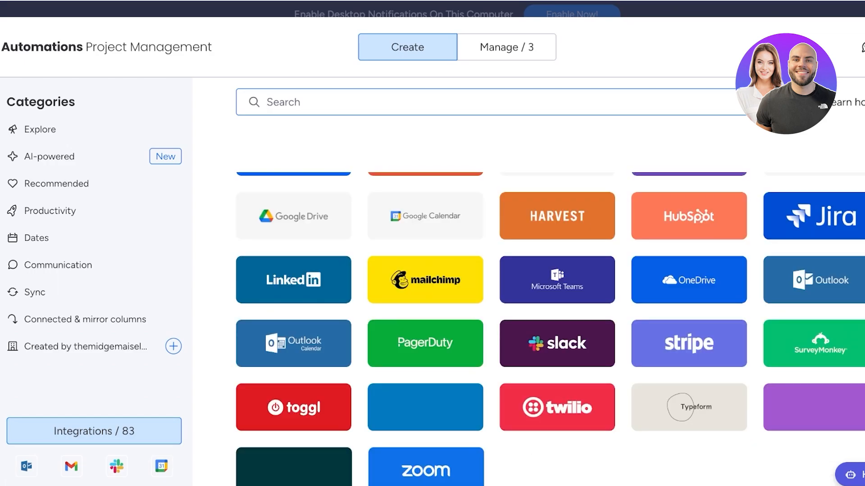
scroll(549, 292, up, 5)
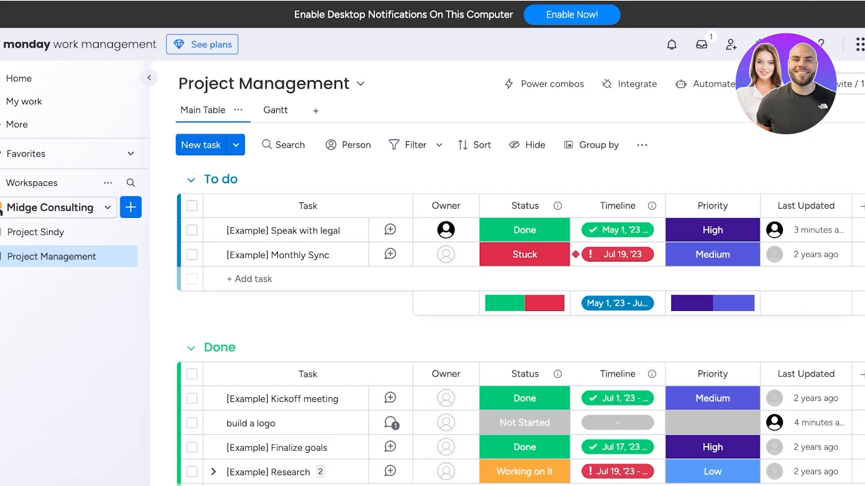
click(125, 256)
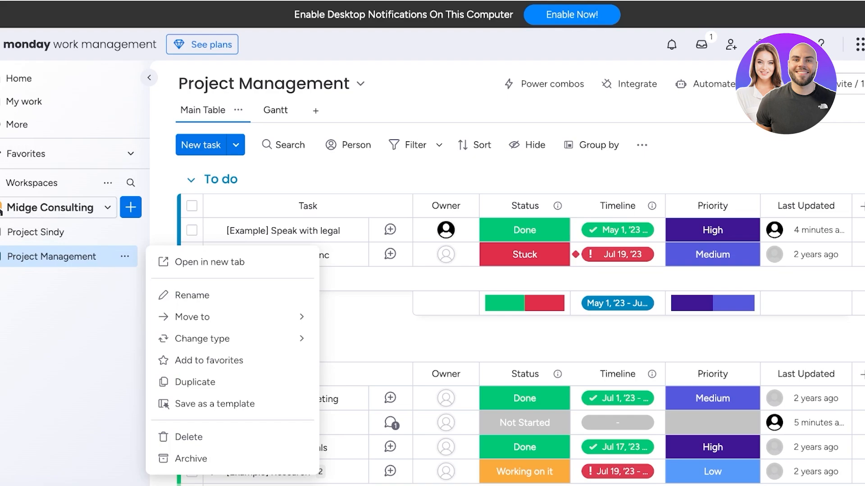
click(125, 256)
Create a doc named sops with Main privacy in the Midge Consulting workspace.
click(130, 207)
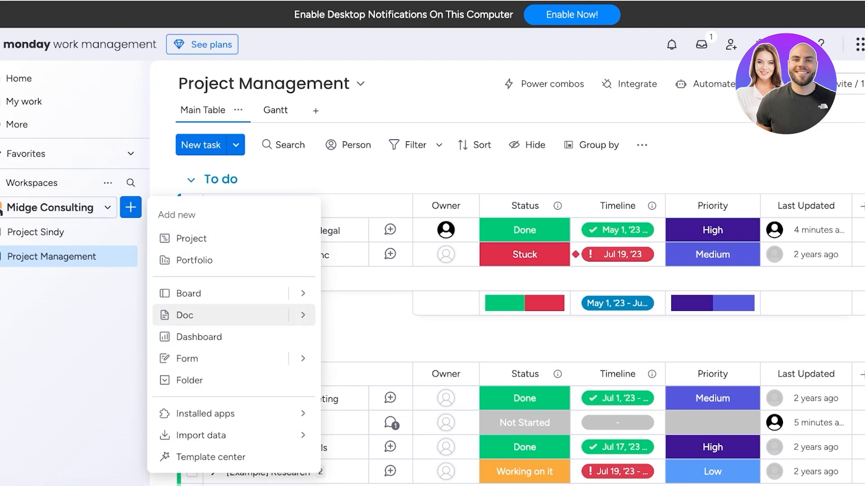
click(184, 314)
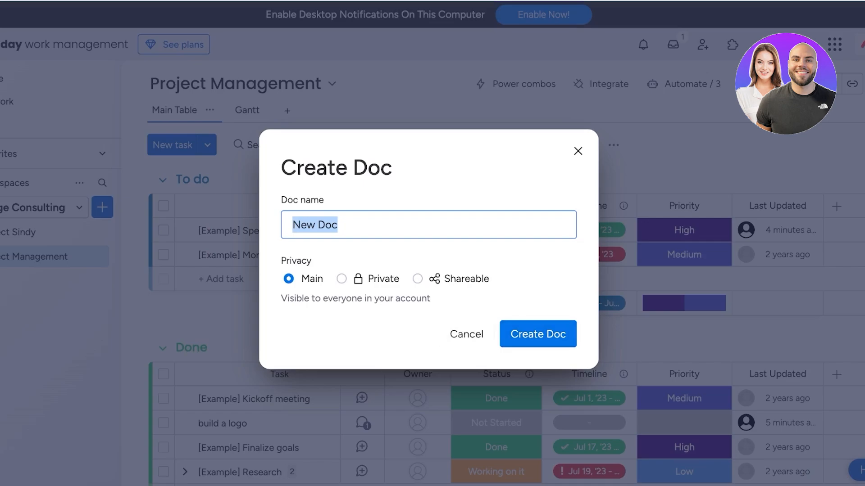
text(sops)
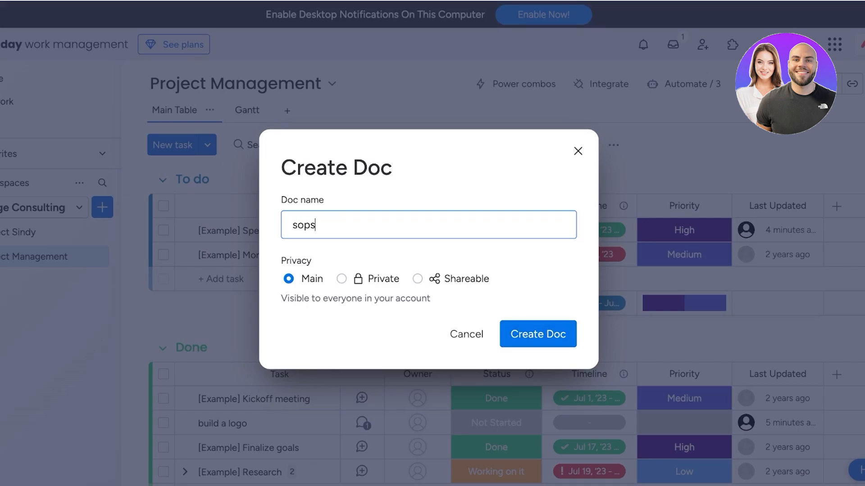
key(Return)
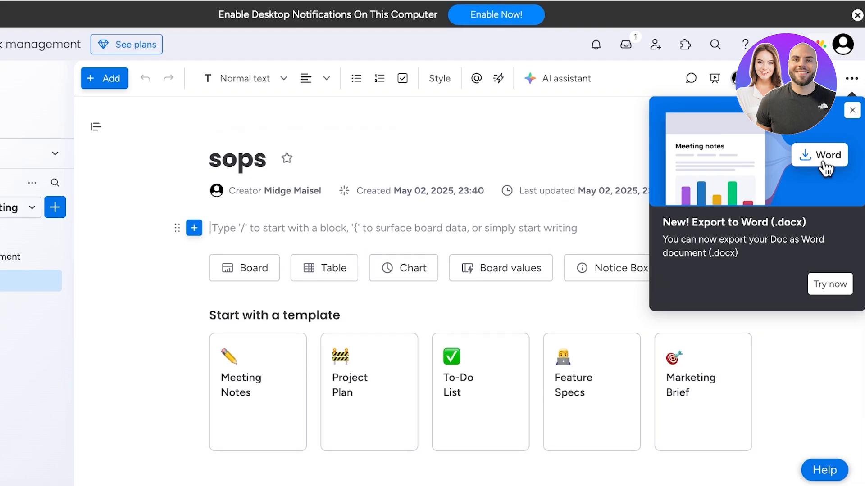
text(.)
key(BackSpace)
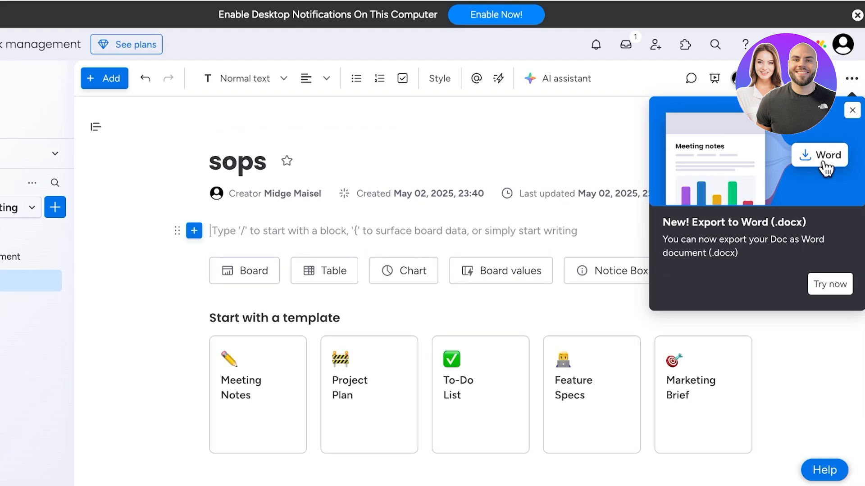
Look through the content blocks that can be inserted in the empty sops doc, including text, lists, widgets and media.
text(/)
key(Down)
key(Down)
key(Down)
key(Down)
key(Down)
key(Down)
key(Down)
key(Down)
key(Down)
key(Down)
key(Down)
key(Down)
key(Down)
key(Down)
key(Down)
key(Down)
key(Down)
key(Down)
key(Down)
key(Down)
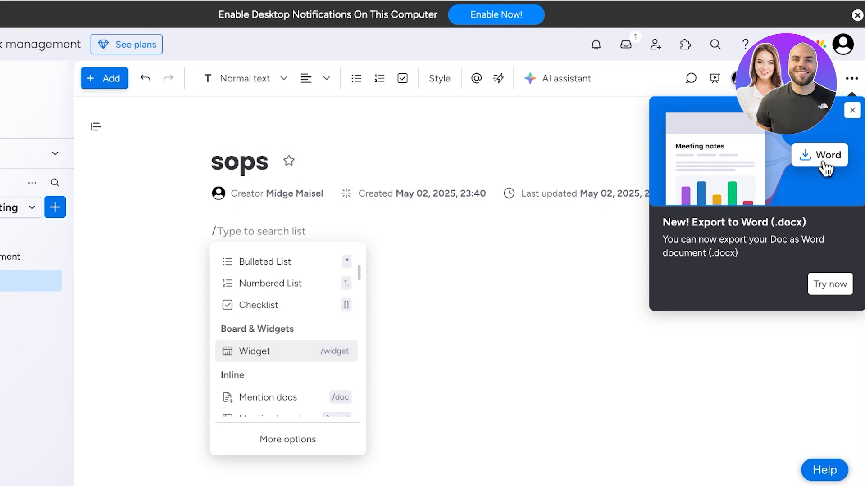
key(Down)
key(Down)
key(Down)
key(Down)
key(Down)
key(Down)
key(Down)
key(Down)
key(Down)
key(Down)
key(Down)
key(Down)
key(Down)
key(Down)
key(Down)
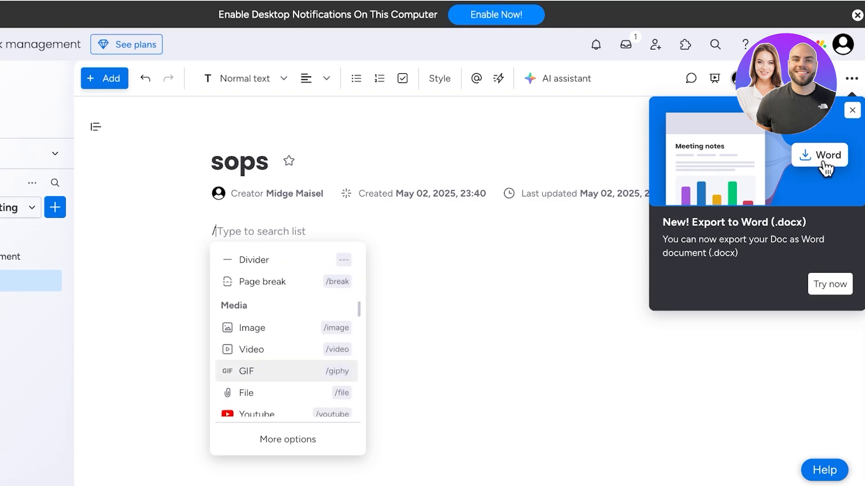
scroll(288, 359, down, 2)
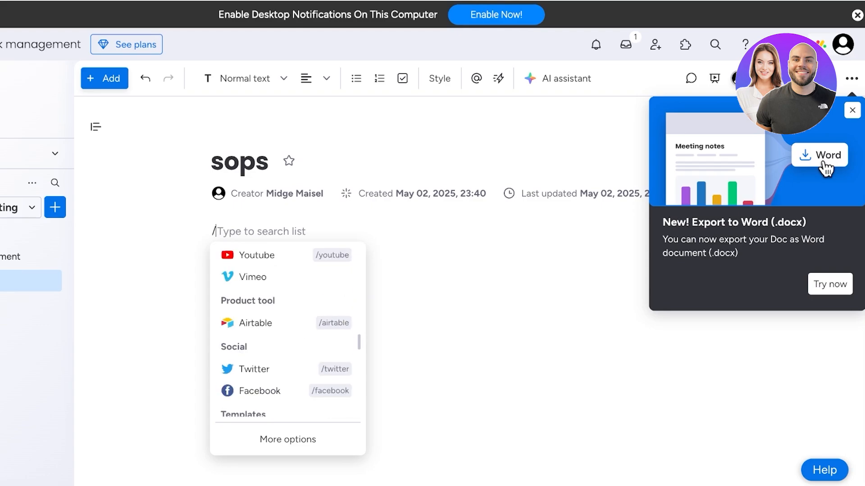
scroll(288, 359, up, 15)
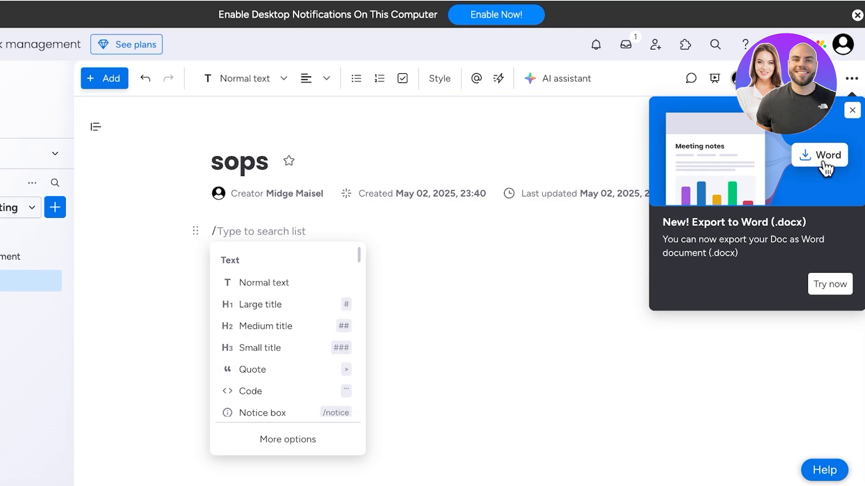
Examine the doc's inline mentions, layout, embed, template, widget and Quickies blocks, and dismiss the Word export notice.
scroll(288, 342, down, 5)
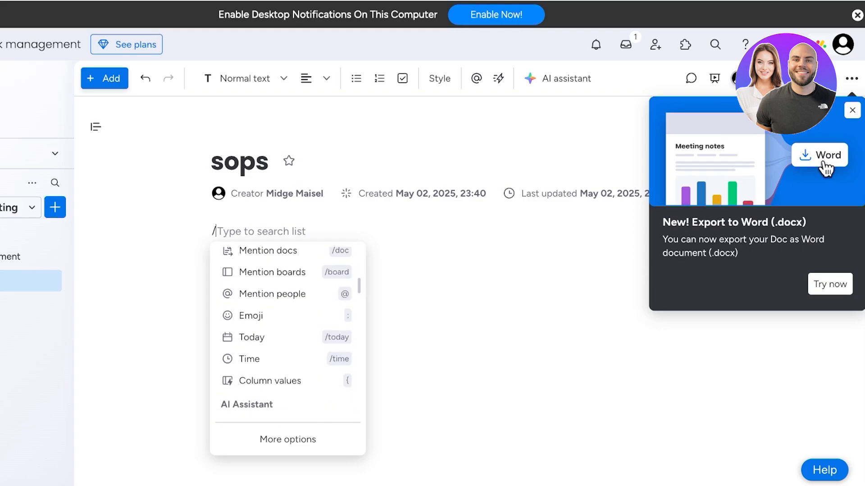
scroll(288, 343, up, 1)
scroll(288, 343, down, 3)
scroll(287, 342, up, 4)
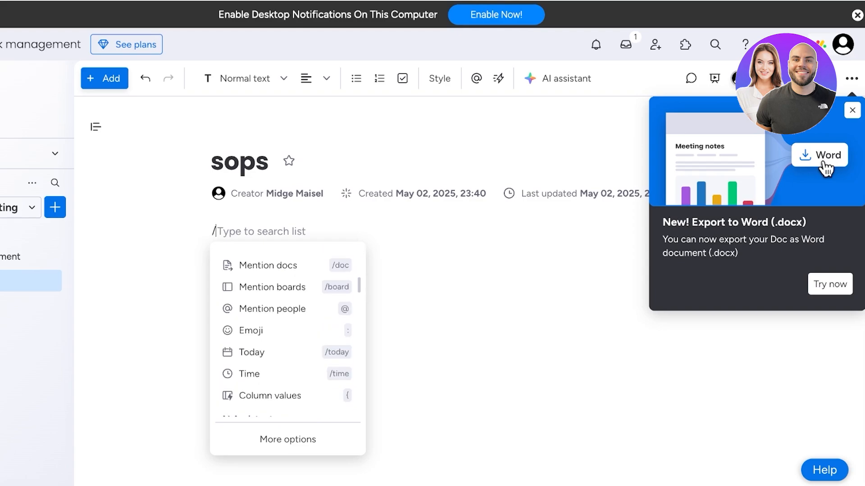
scroll(288, 342, down, 5)
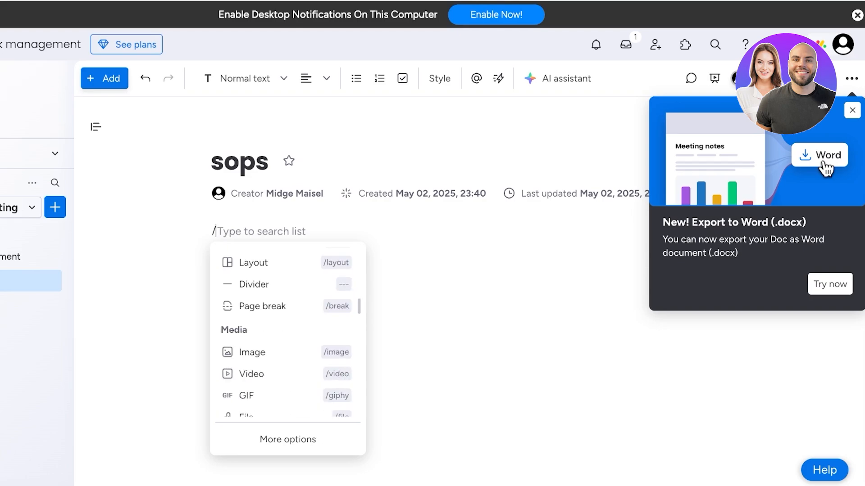
scroll(287, 342, down, 8)
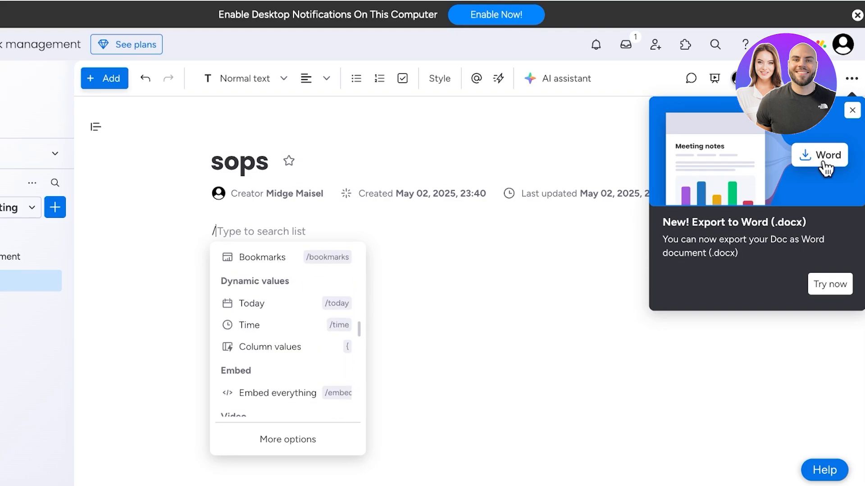
scroll(288, 343, down, 6)
scroll(288, 342, up, 3)
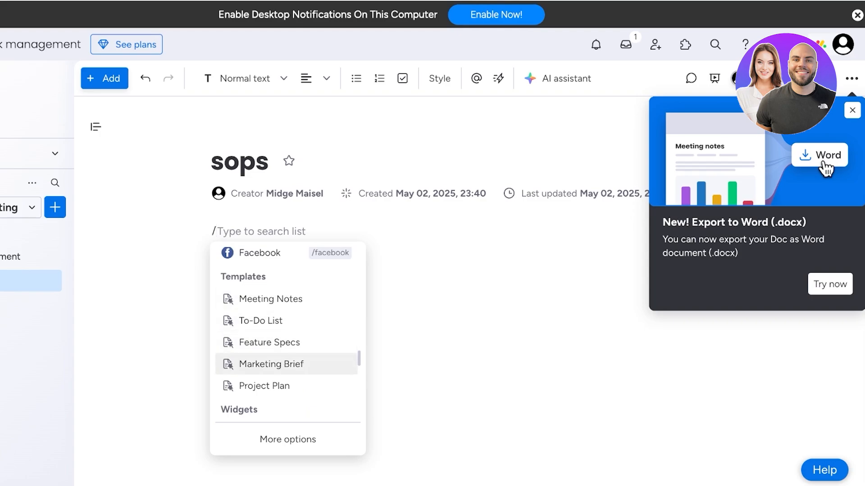
scroll(287, 362, down, 1)
scroll(287, 360, down, 10)
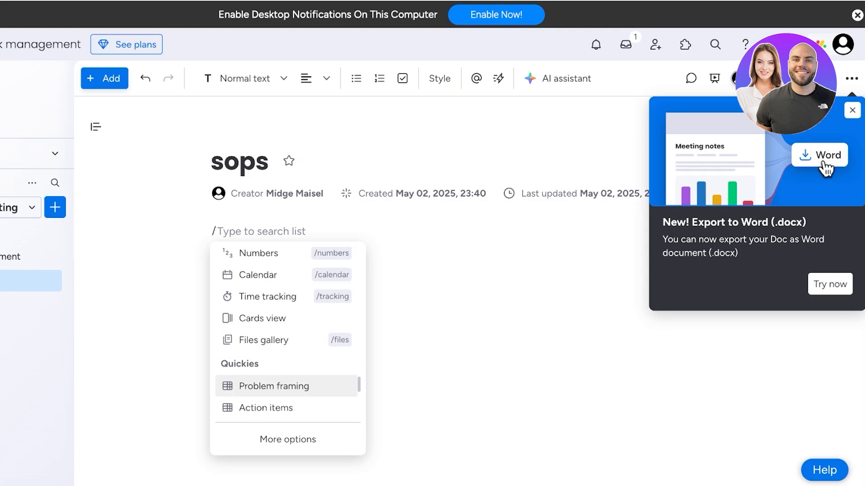
scroll(286, 347, down, 1)
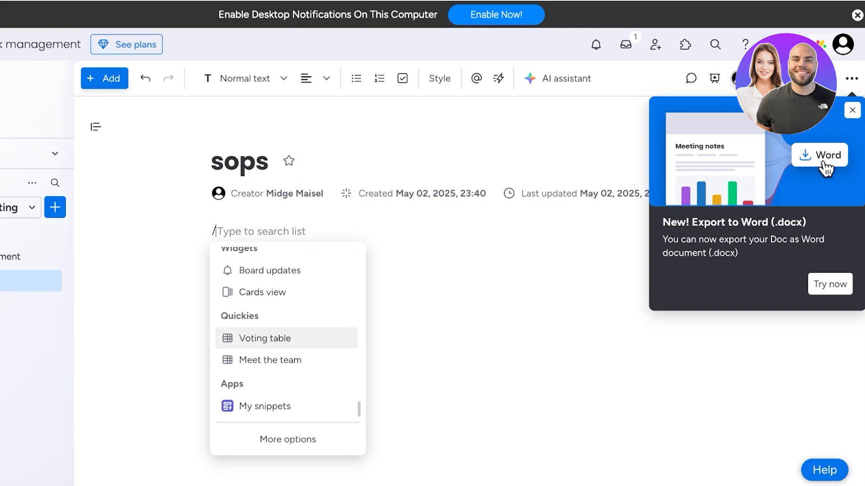
click(495, 234)
click(852, 110)
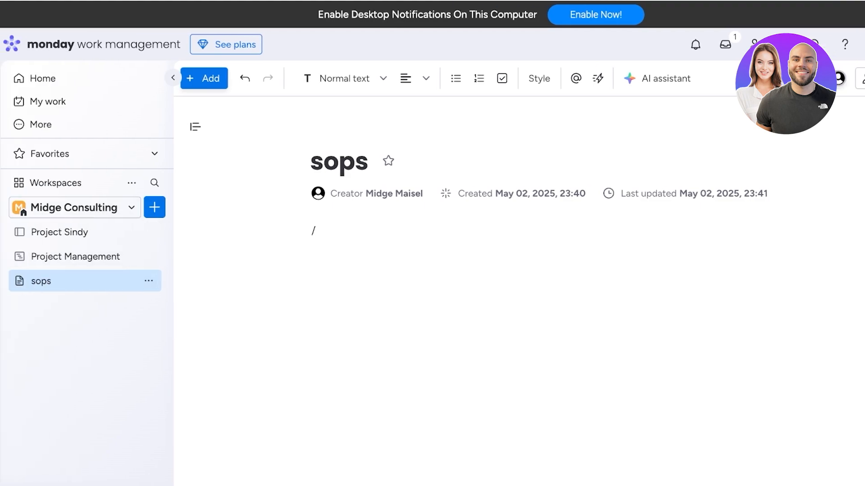
Create a dashboard with the default name New Dashboard and connect the Project Management board to it.
click(154, 207)
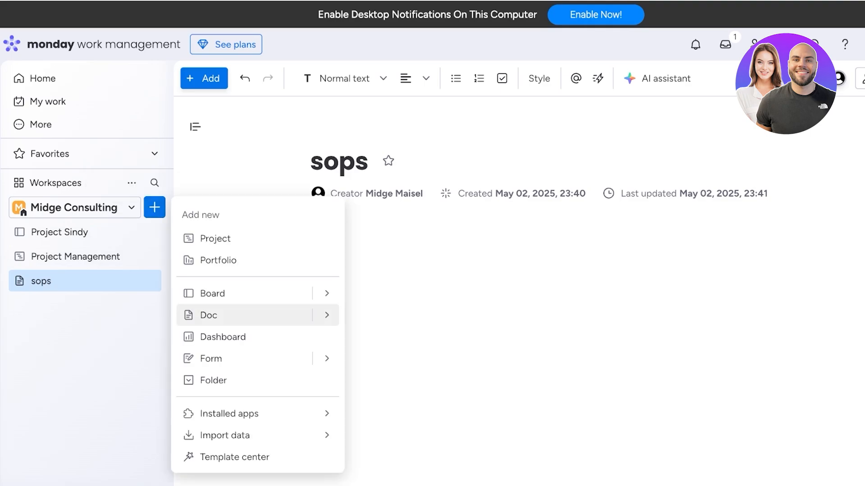
click(223, 337)
key(Return)
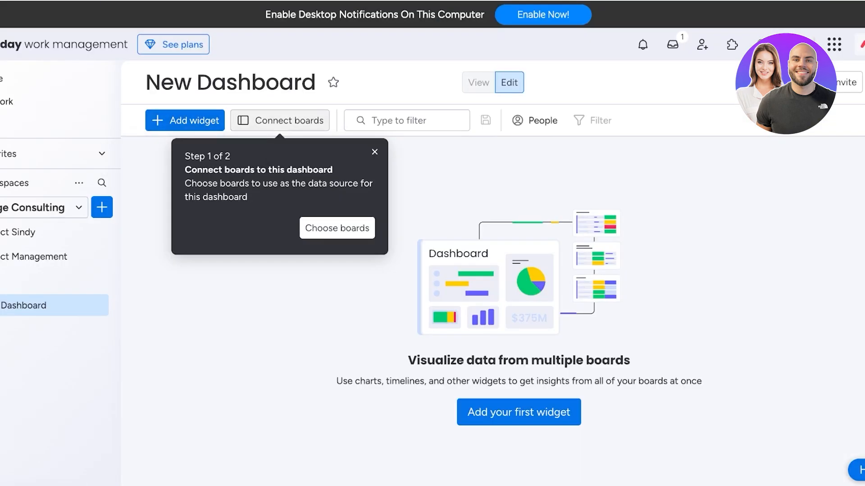
click(279, 121)
click(290, 201)
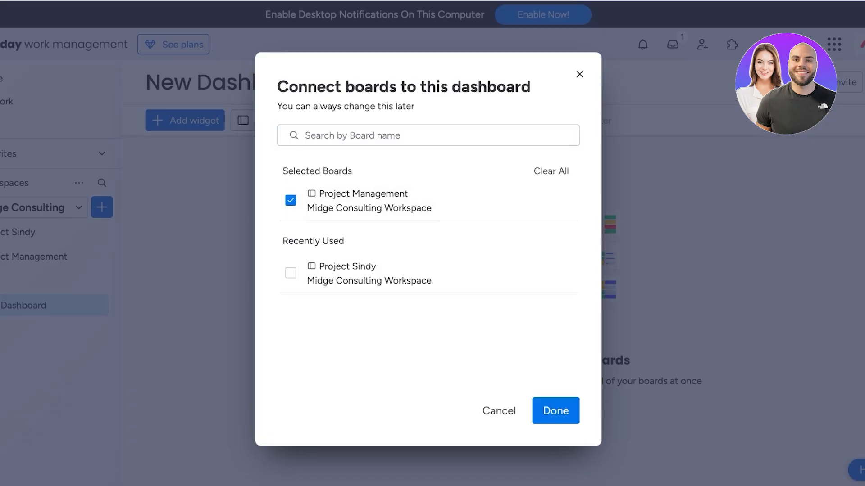
click(556, 410)
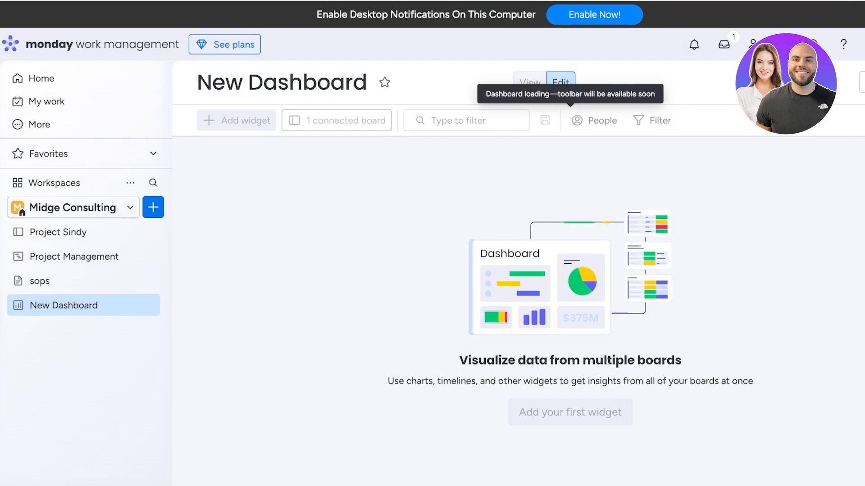
Add a Battery widget and a Gantt widget to the new dashboard.
click(237, 120)
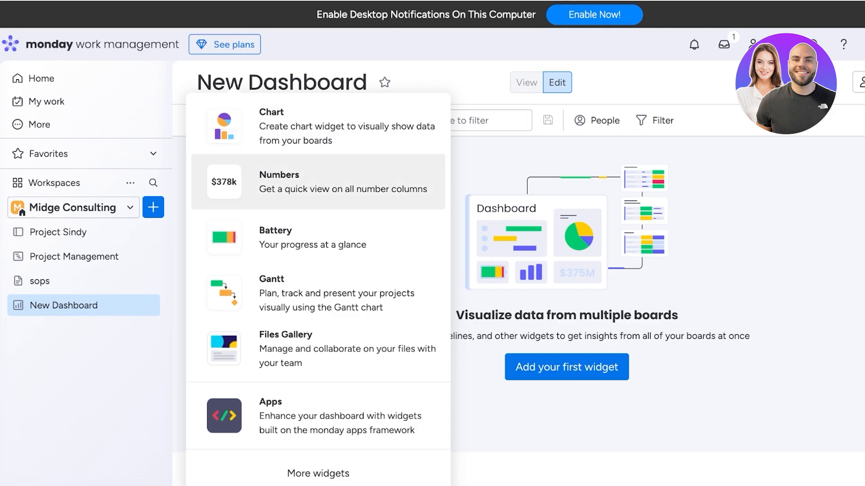
click(316, 237)
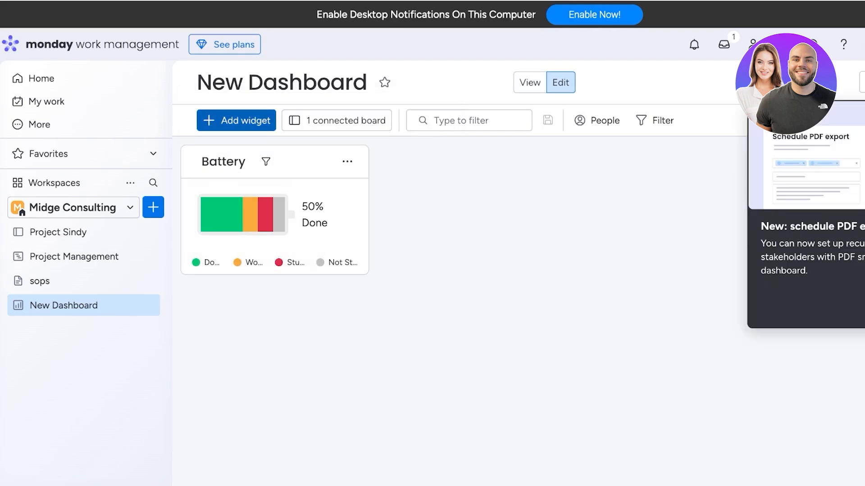
click(236, 120)
click(318, 293)
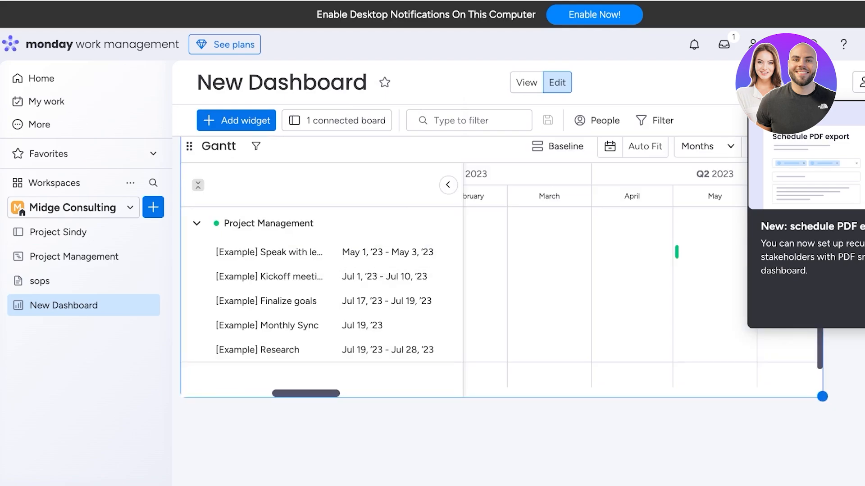
scroll(500, 315, up, 3)
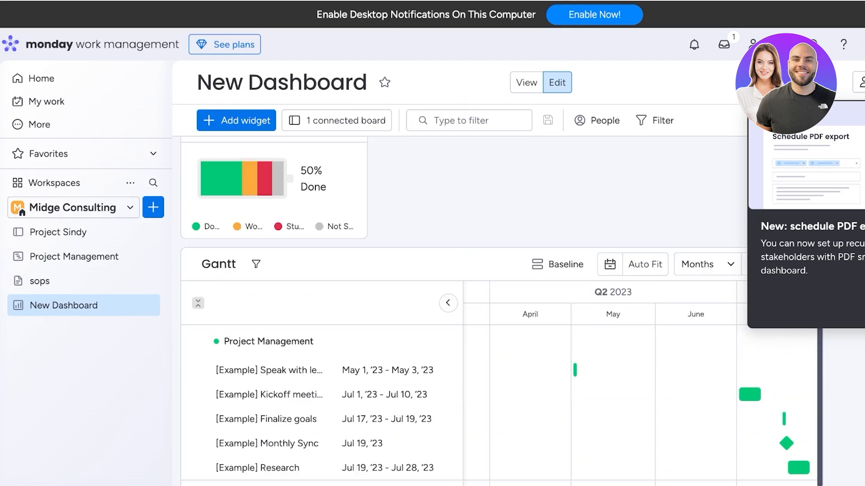
scroll(500, 315, up, 1)
scroll(640, 405, right, 1)
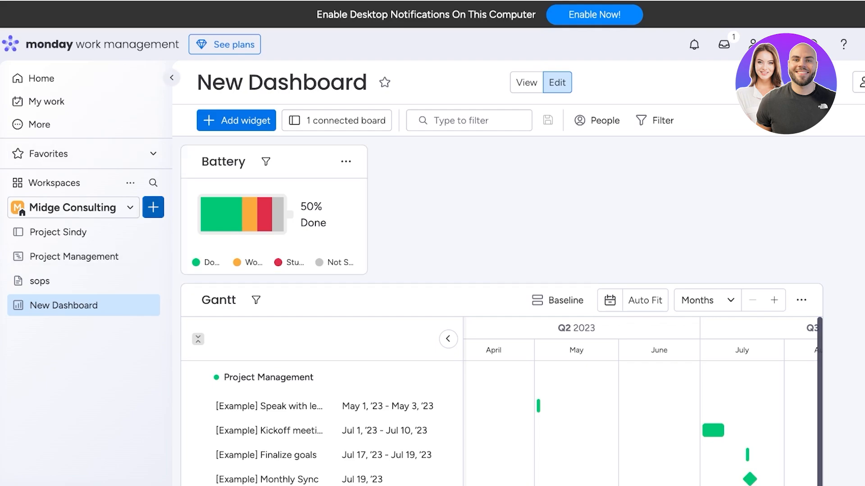
Create a new form and generate an AI preview from the Feedback survey prompt.
click(153, 207)
click(212, 359)
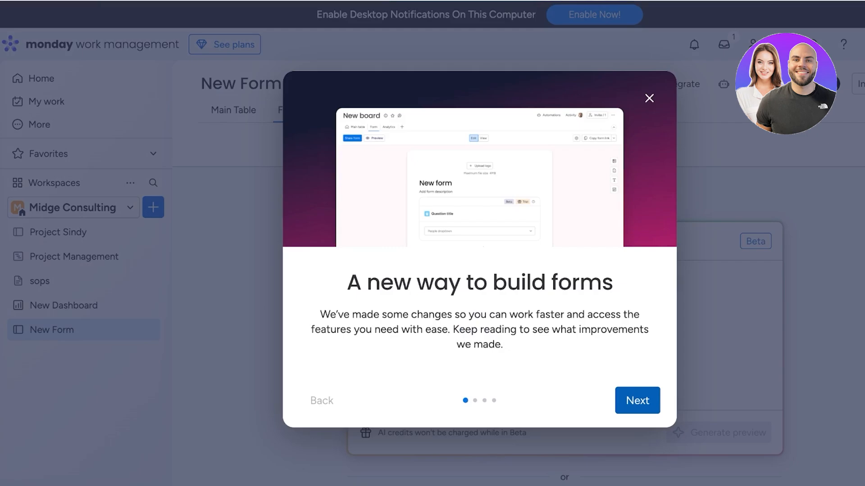
click(648, 98)
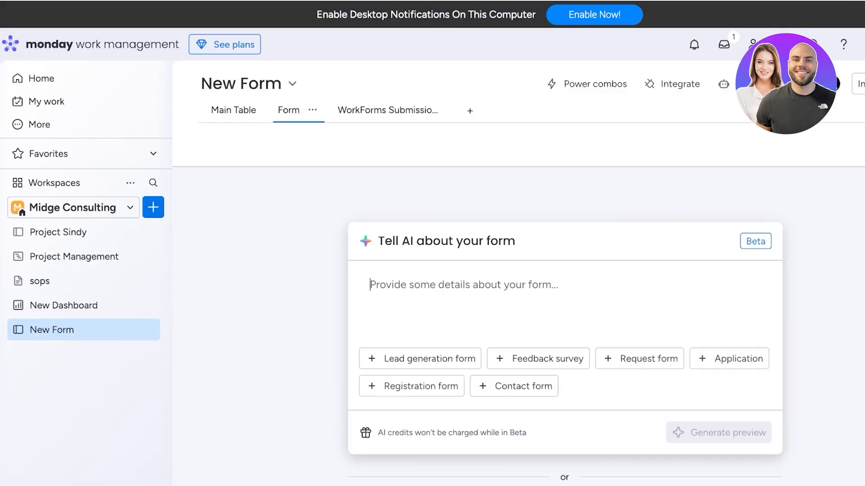
click(538, 359)
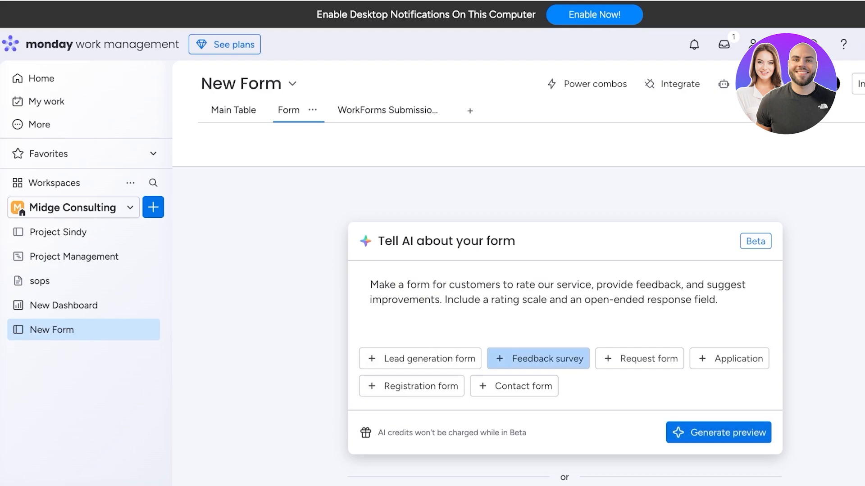
click(719, 433)
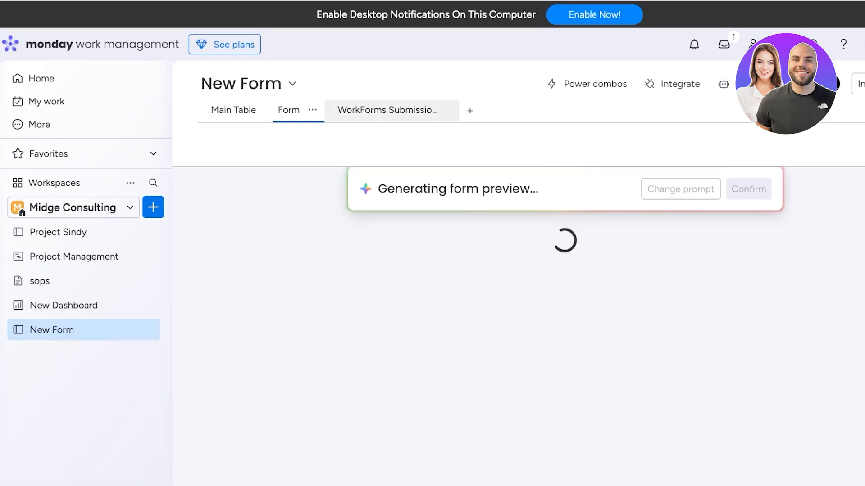
Check the form's WorkForms submissions view and confirm the generated feedback form.
click(387, 110)
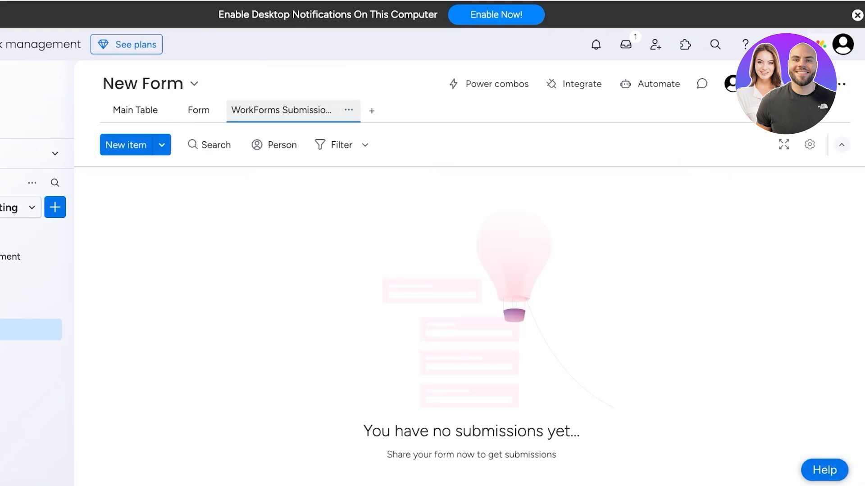
click(199, 111)
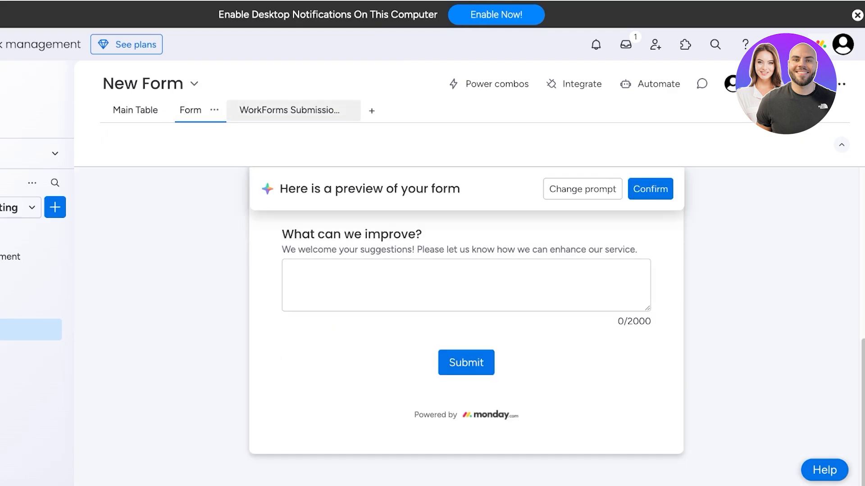
click(288, 111)
click(190, 110)
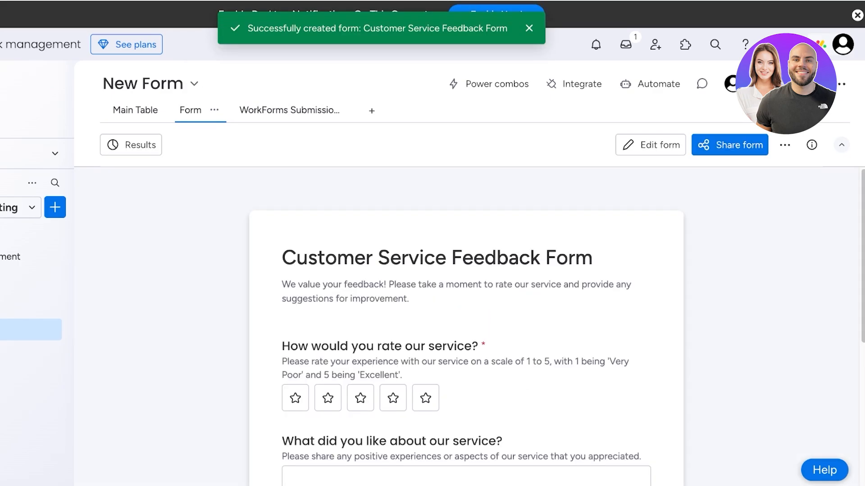
Review the sharing settings of the Customer Service Feedback Form, including URL shortening, password protection and form access.
click(730, 144)
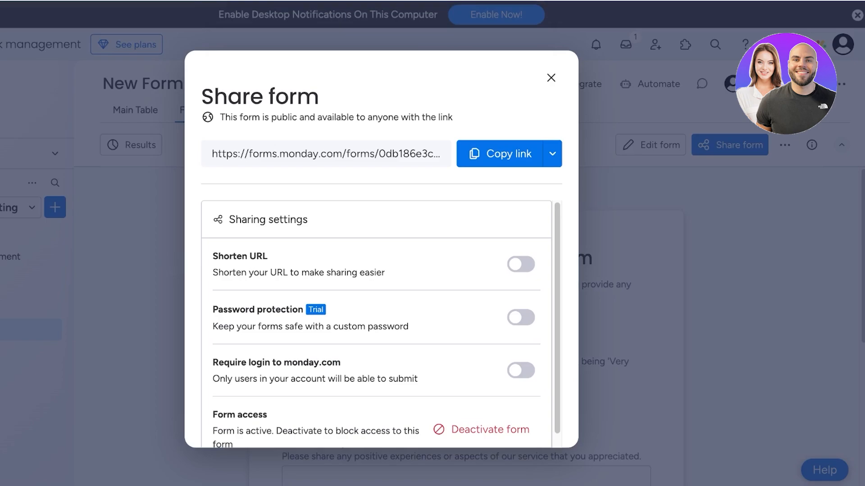
key(Escape)
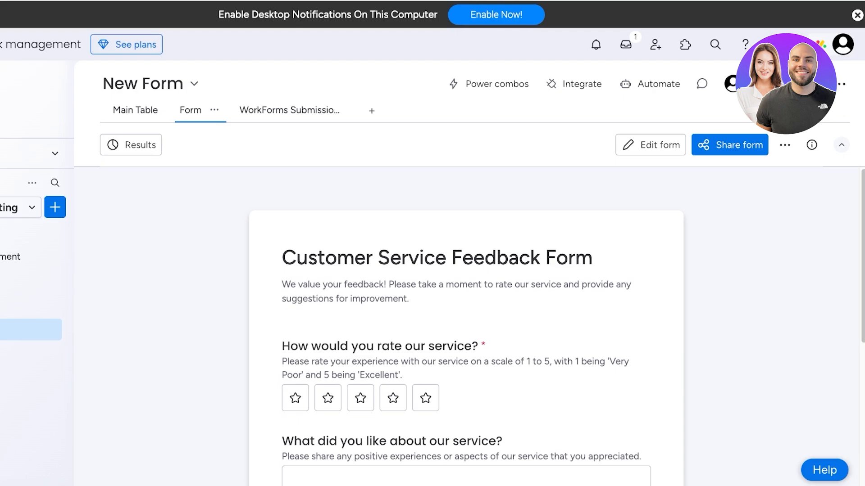
click(730, 146)
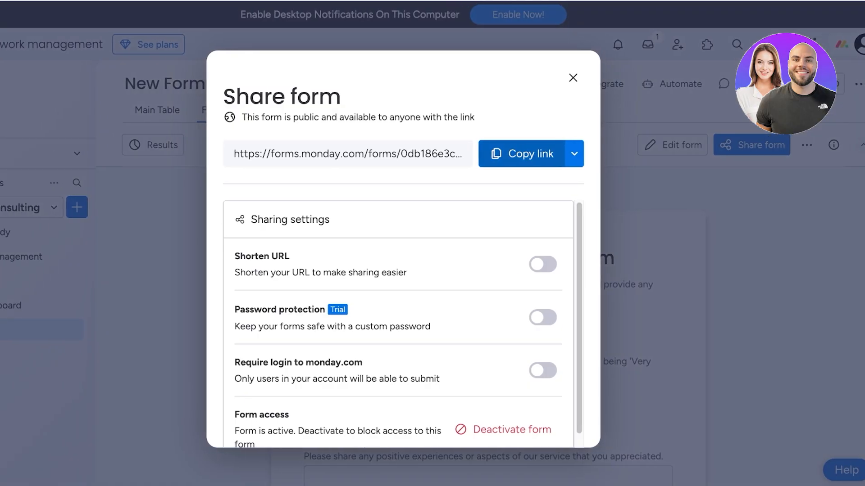
scroll(377, 325, down, 1)
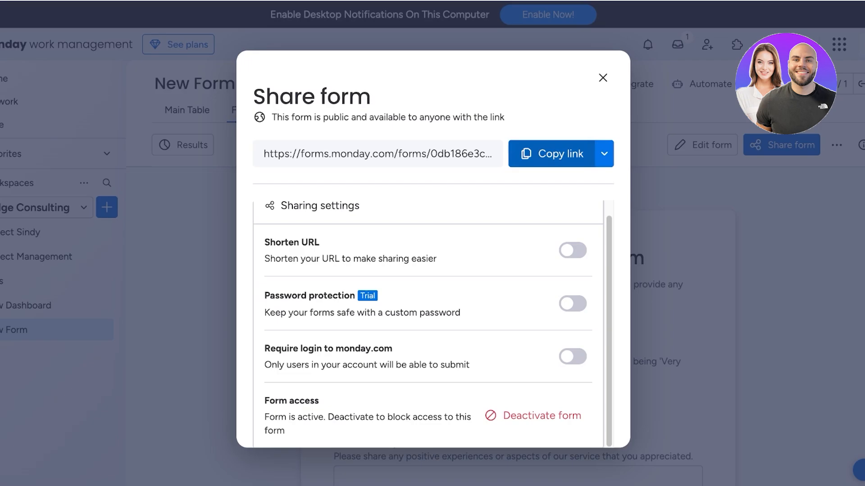
click(603, 77)
Check the item types that can be added to the workspace and the Work OS products offered from the home page.
click(107, 207)
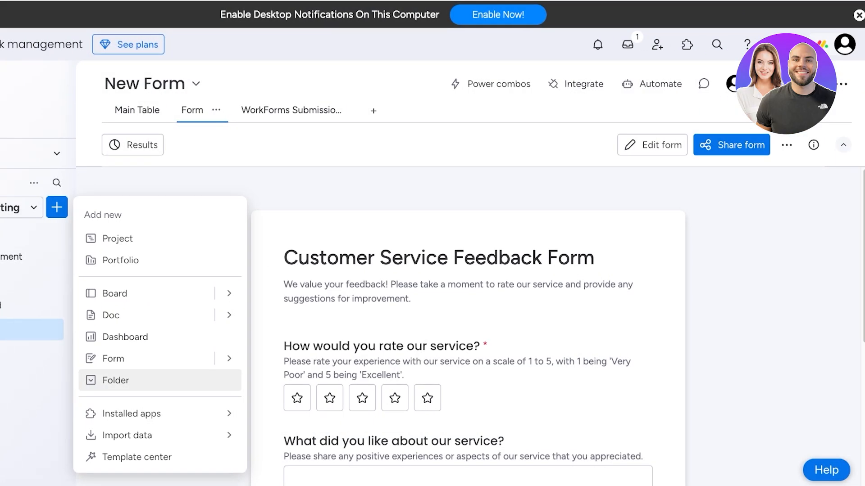
click(31, 79)
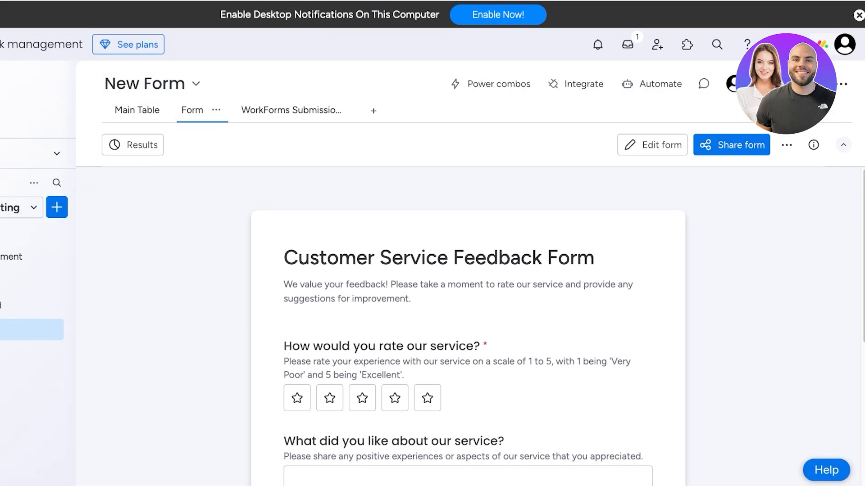
click(790, 44)
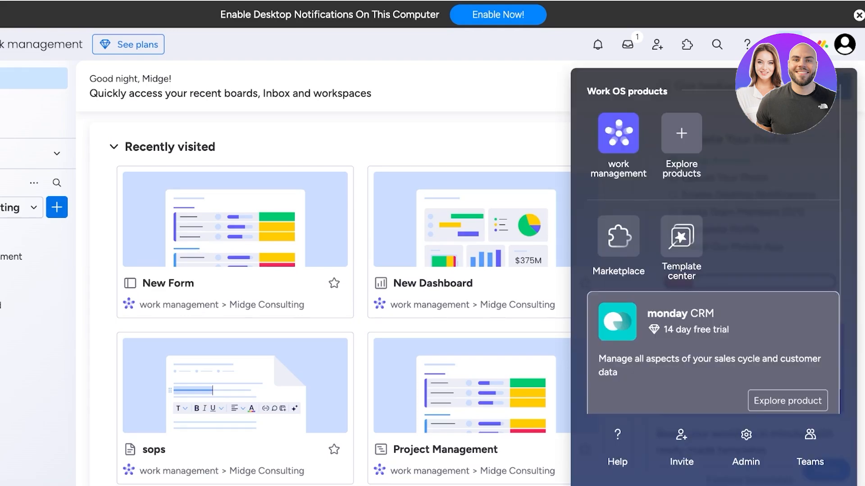
click(682, 140)
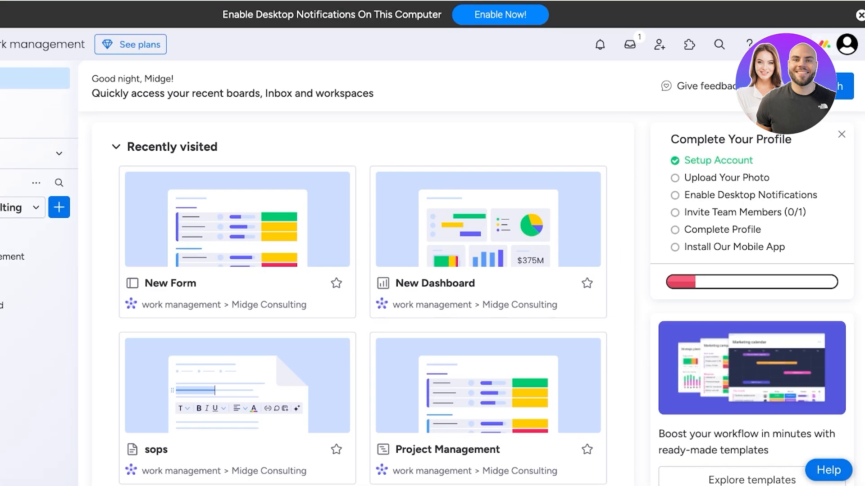
click(791, 44)
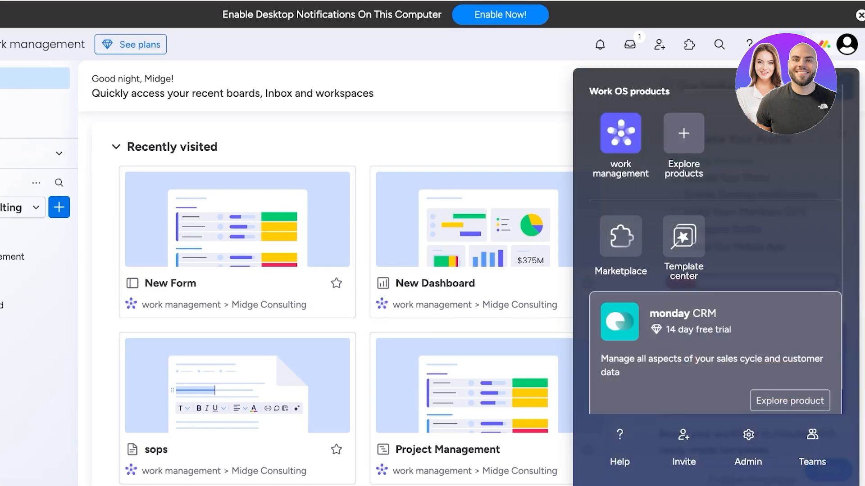
scroll(789, 400, down, 1)
Open the account's own profile, look through its personal details and close it.
click(845, 44)
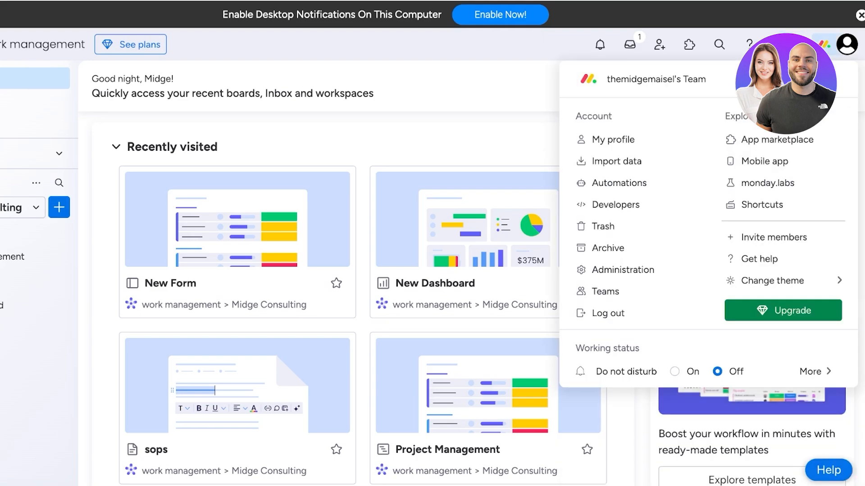
click(613, 139)
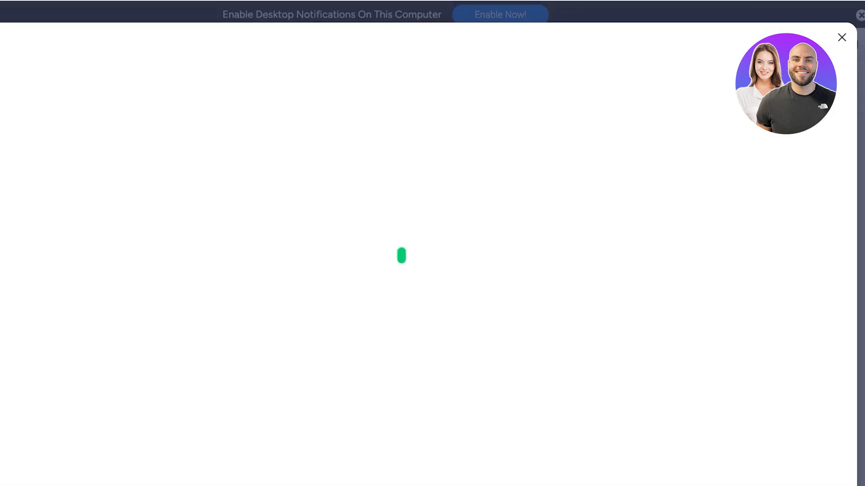
scroll(477, 288, down, 3)
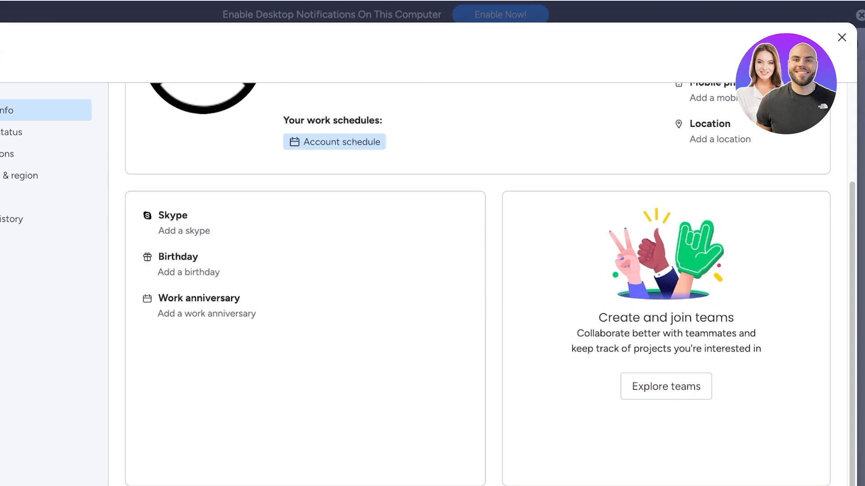
click(841, 37)
Examine the administration area's general, Customization branding and Users pages, and return to the home page.
click(846, 44)
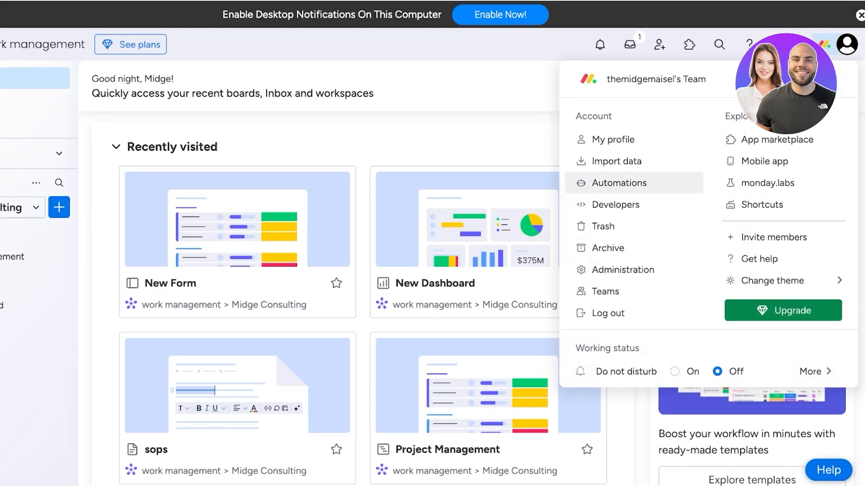
click(623, 270)
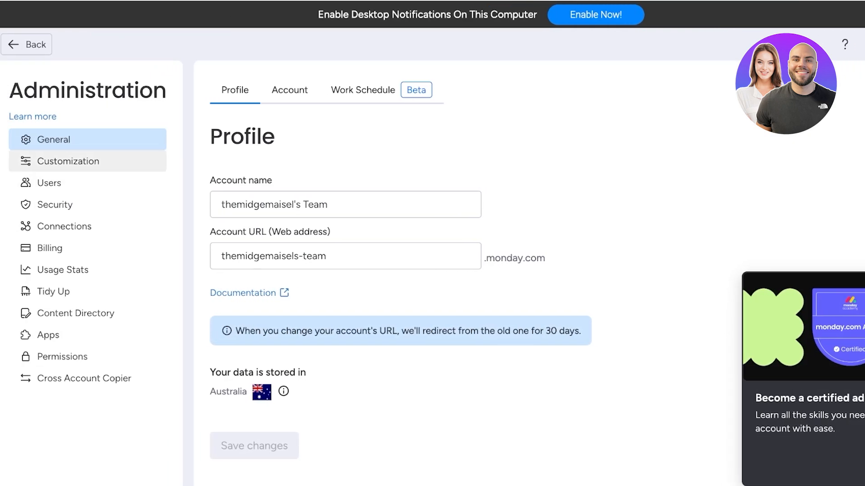
click(68, 161)
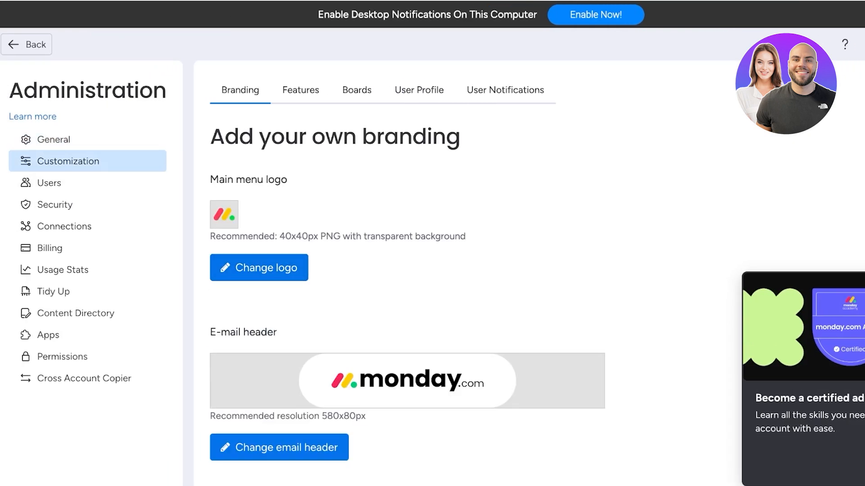
click(49, 183)
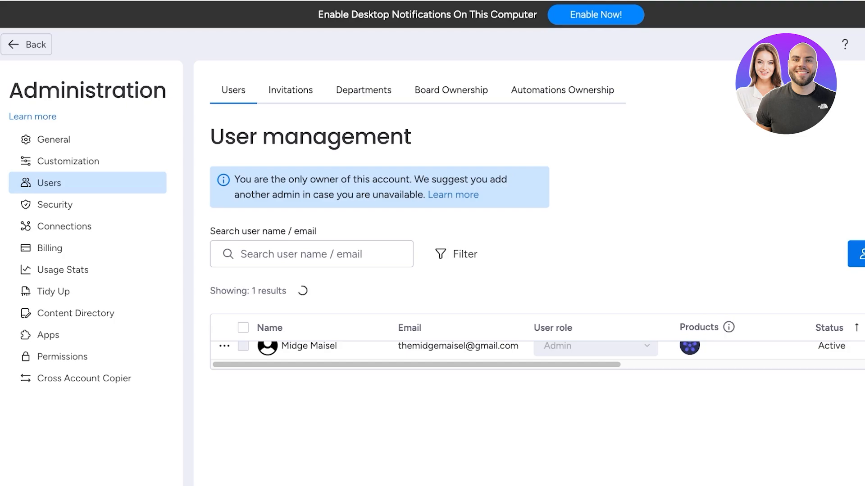
click(27, 44)
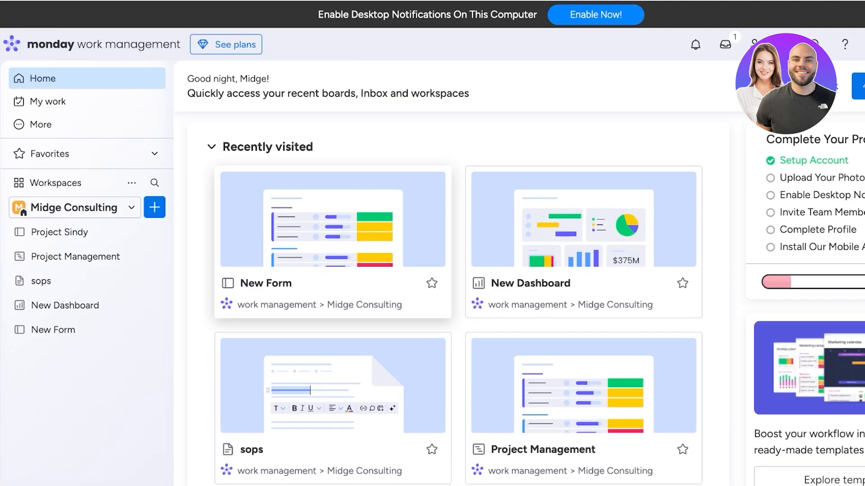
Open the Midge Consulting workspace and go from its members to user management.
click(74, 207)
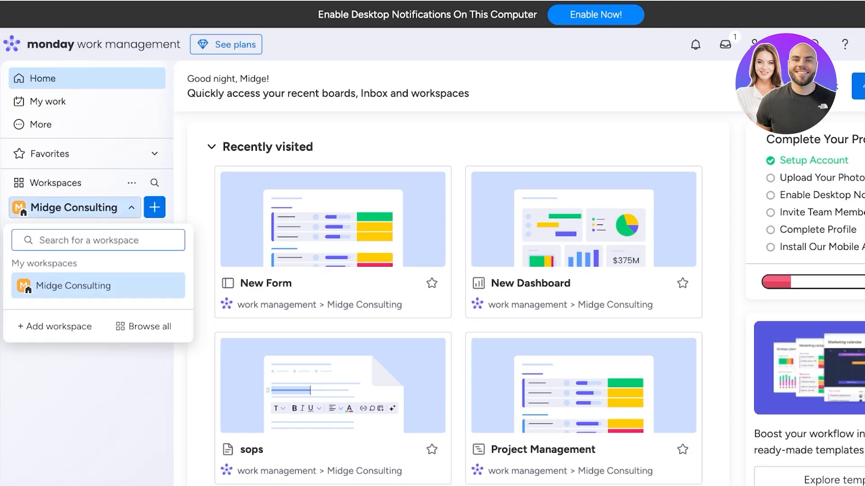
click(73, 285)
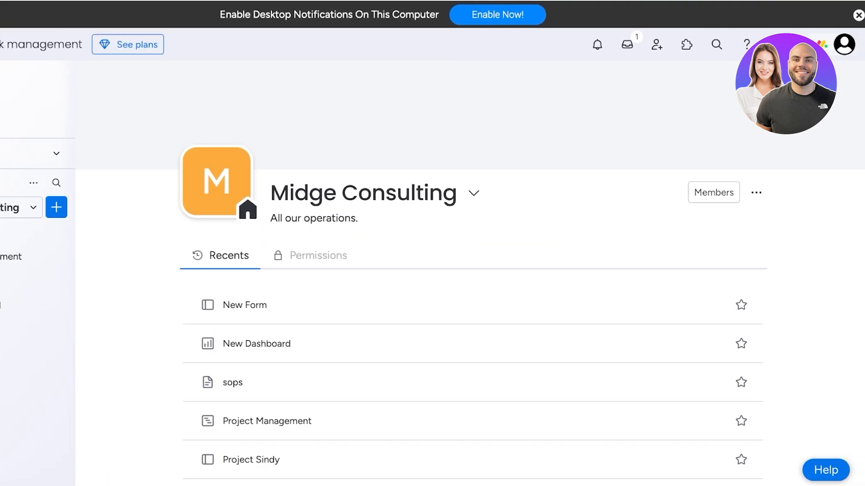
click(756, 192)
click(713, 193)
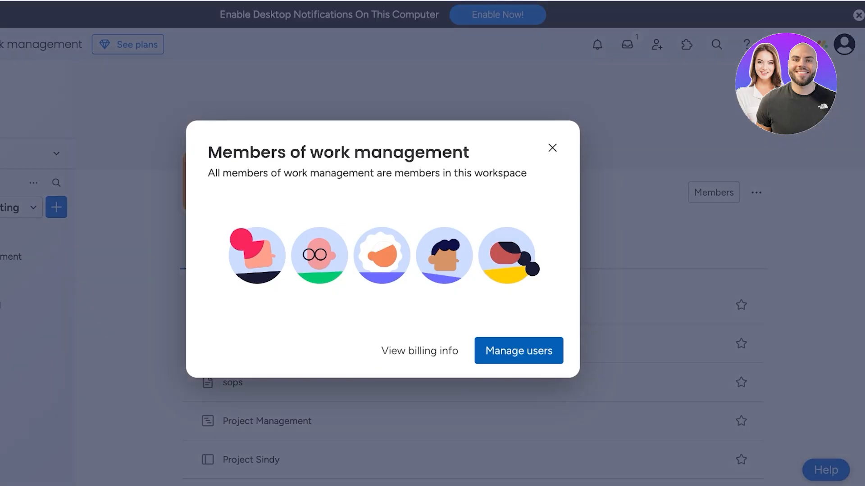
click(496, 351)
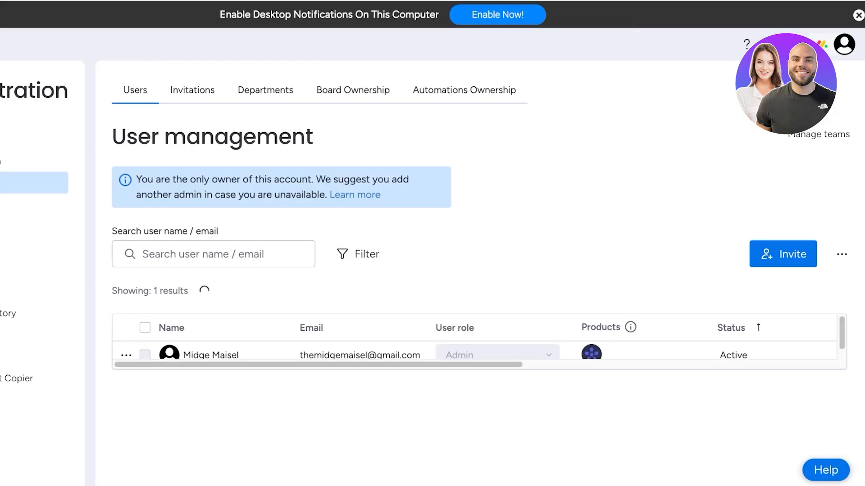
Check the role options for inviting people by selecting Viewer (Read-only), and close the invitation without sending it.
click(783, 254)
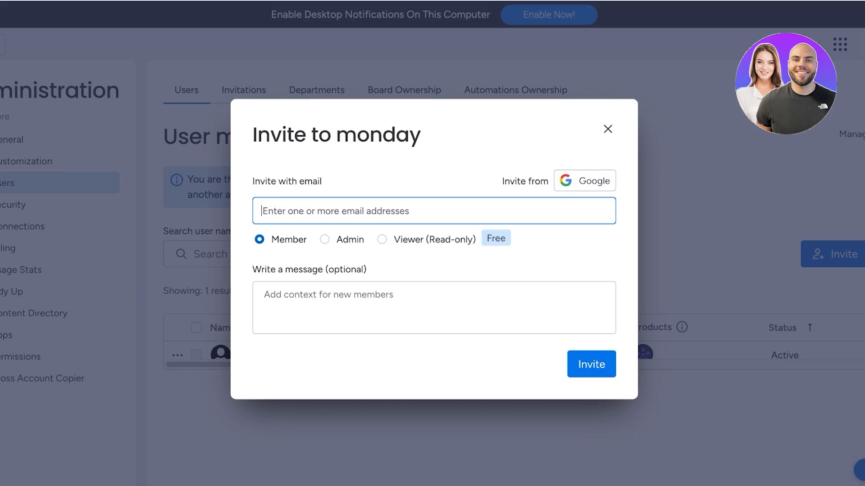
click(381, 239)
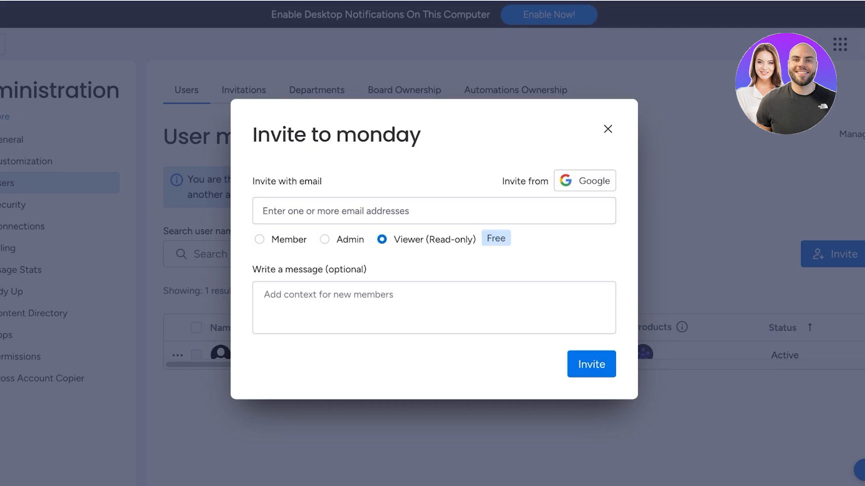
click(608, 129)
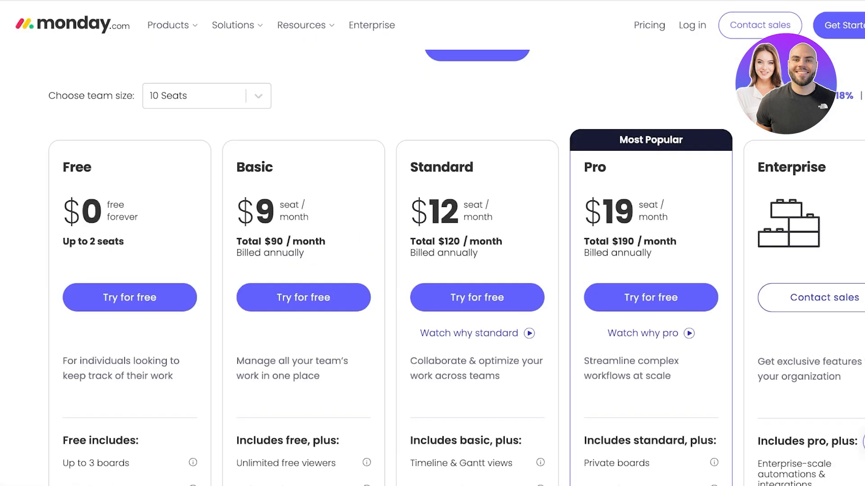
Compare the prices and included features of the Free, Basic, Standard, Pro and Enterprise plans on the pricing page.
scroll(433, 271, down, 1)
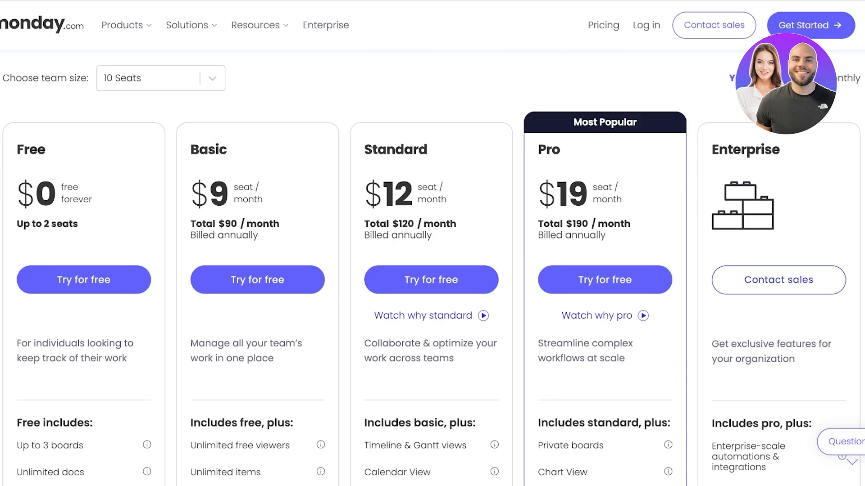
scroll(433, 270, down, 3)
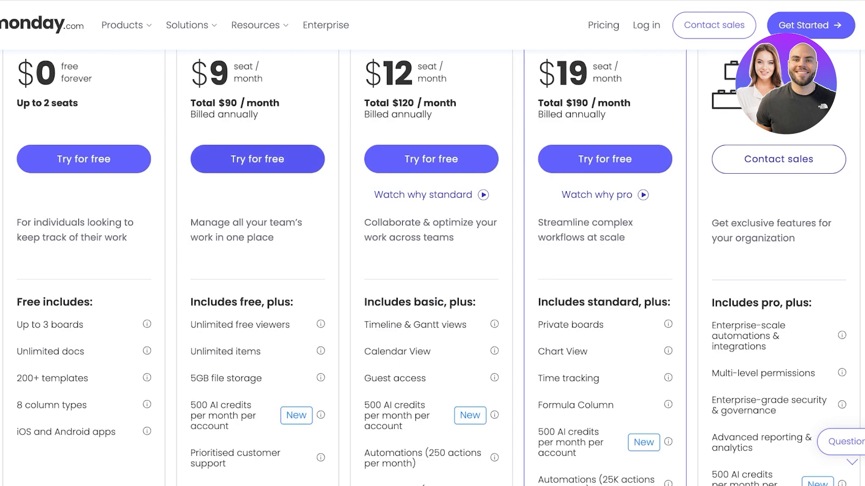
scroll(433, 270, up, 2)
scroll(432, 270, down, 2)
scroll(432, 270, up, 2)
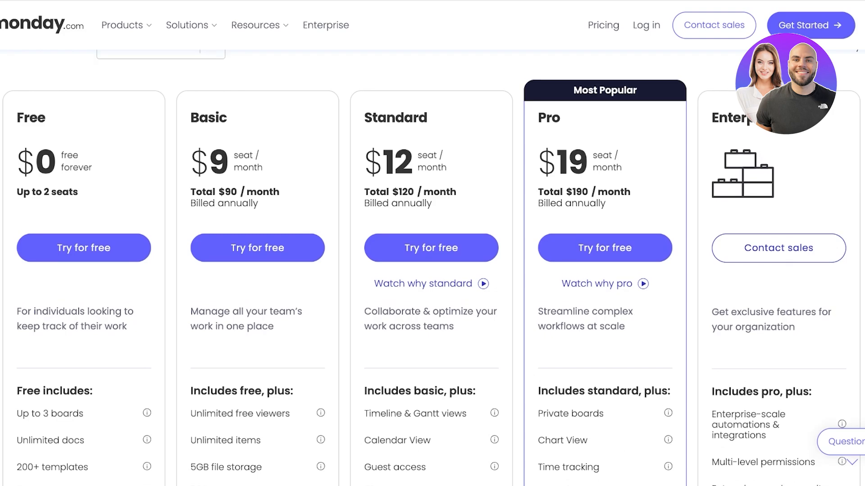
scroll(432, 271, up, 1)
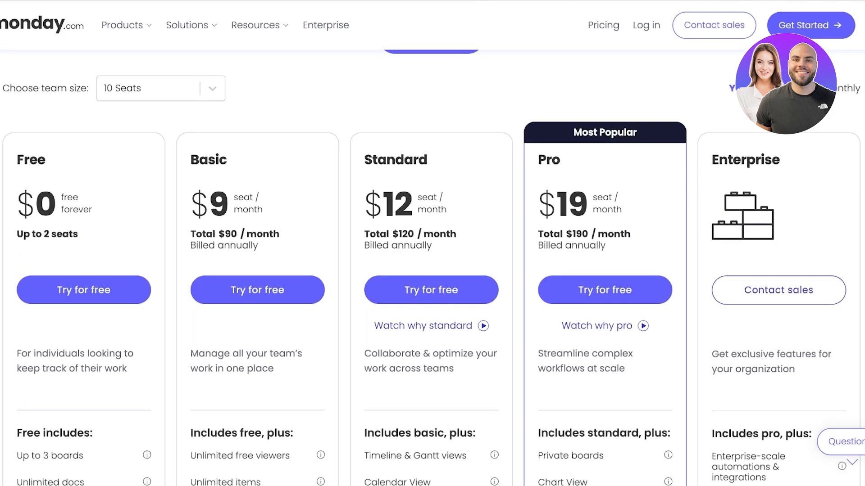
Compare the plan prices for team sizes of 25 seats and 40 seats.
click(160, 88)
click(160, 88)
scroll(432, 270, down, 1)
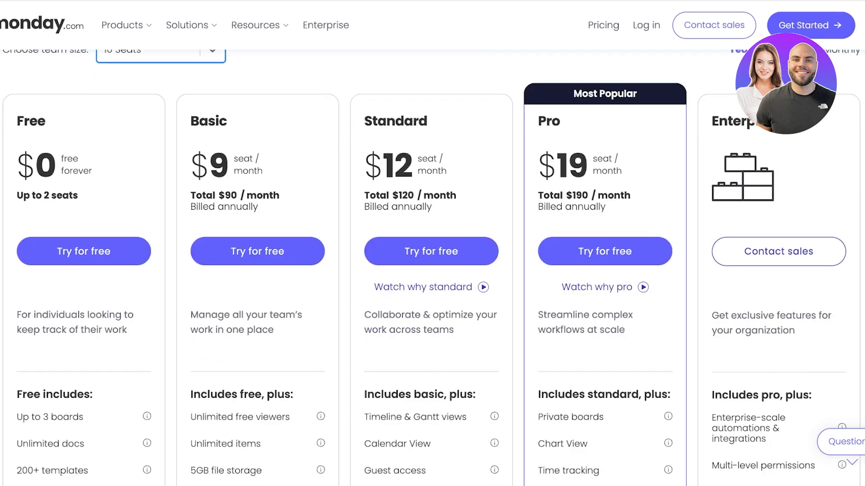
scroll(432, 270, up, 1)
click(161, 96)
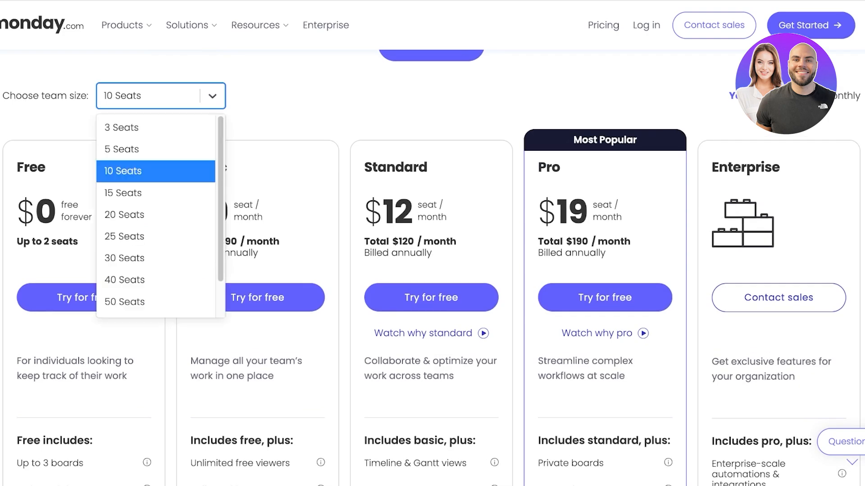
click(125, 237)
click(161, 95)
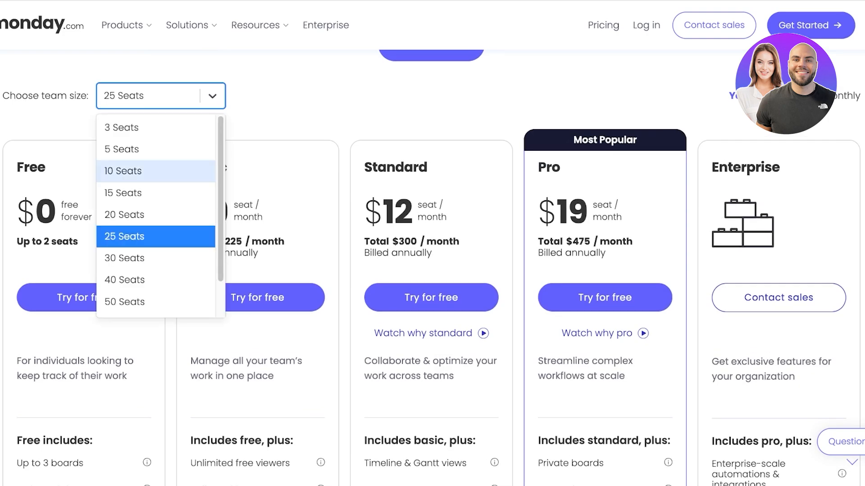
click(126, 279)
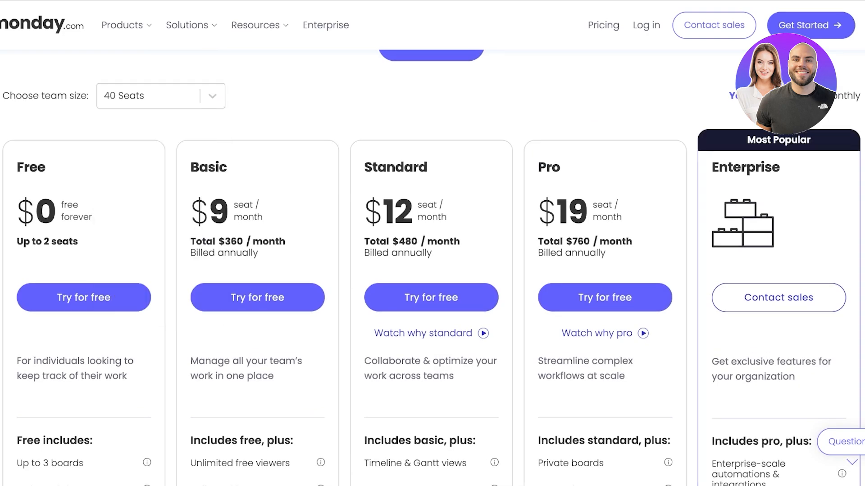
Check the plan prices for 5 seats and 25 seats, and return the team size to 10 seats.
click(160, 95)
click(125, 149)
click(161, 95)
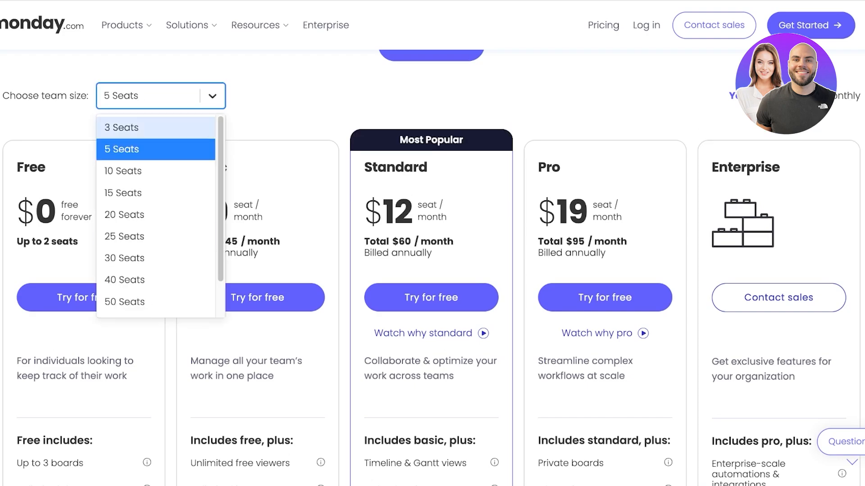
click(125, 236)
click(161, 96)
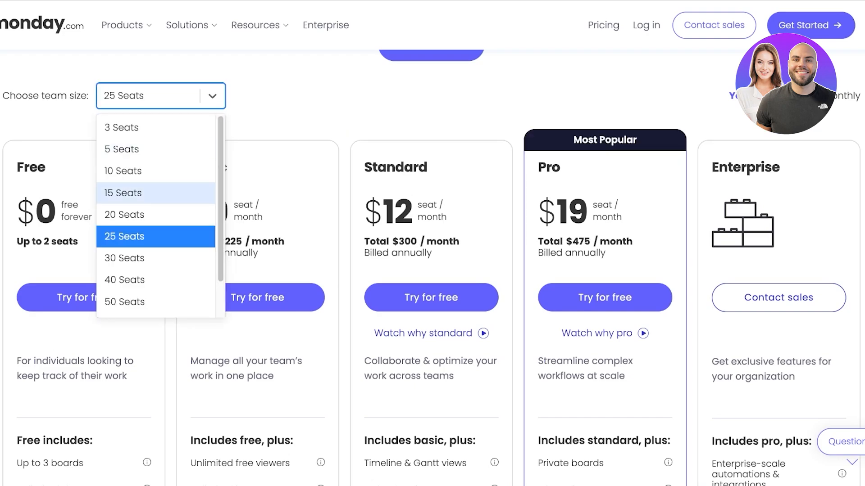
click(124, 170)
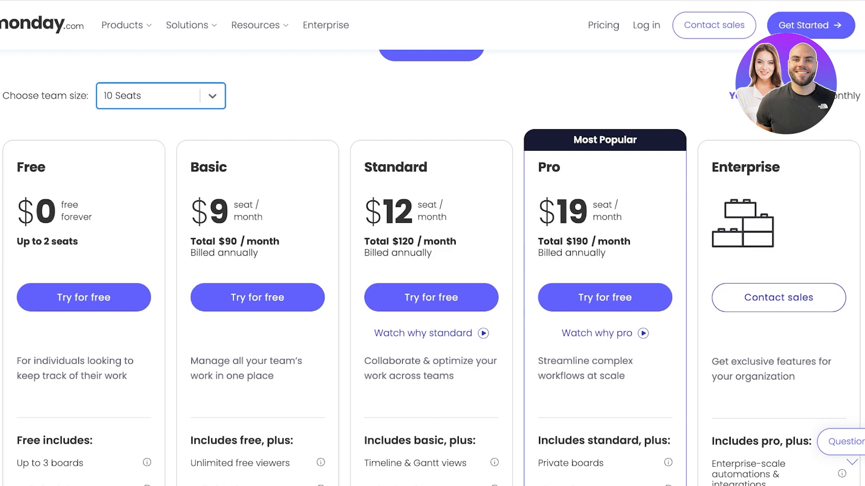
Compare the features included in the Free, Basic, Standard, Pro and Enterprise plans for a 10-seat team.
scroll(432, 268, down, 5)
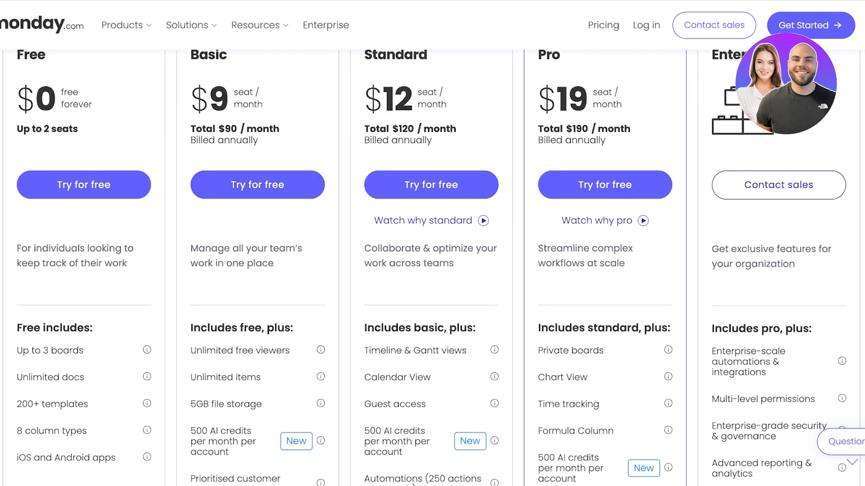
scroll(432, 267, down, 1)
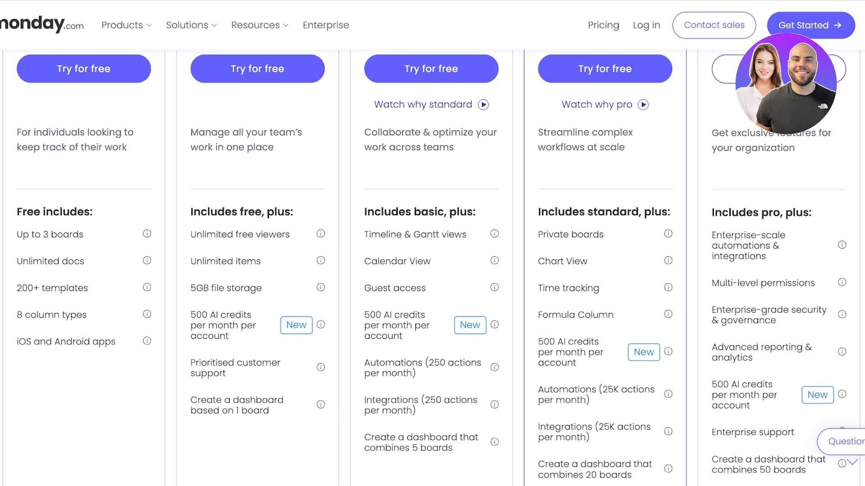
scroll(433, 267, up, 5)
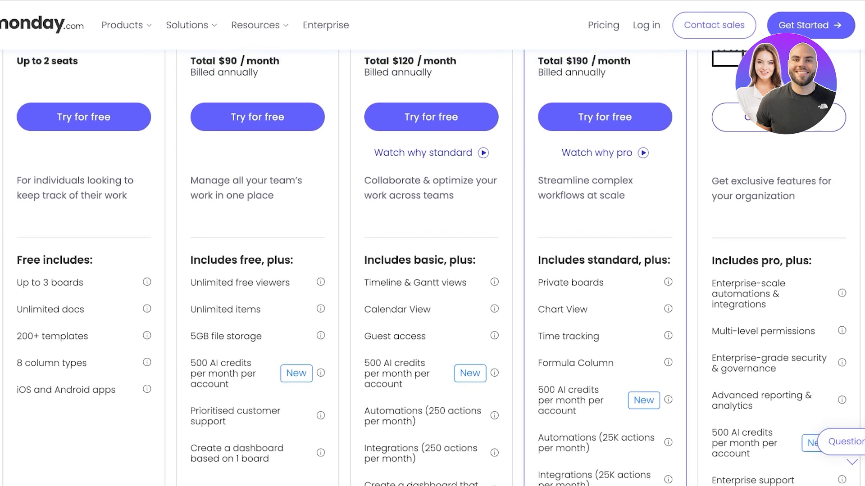
scroll(432, 267, down, 3)
scroll(432, 268, up, 1)
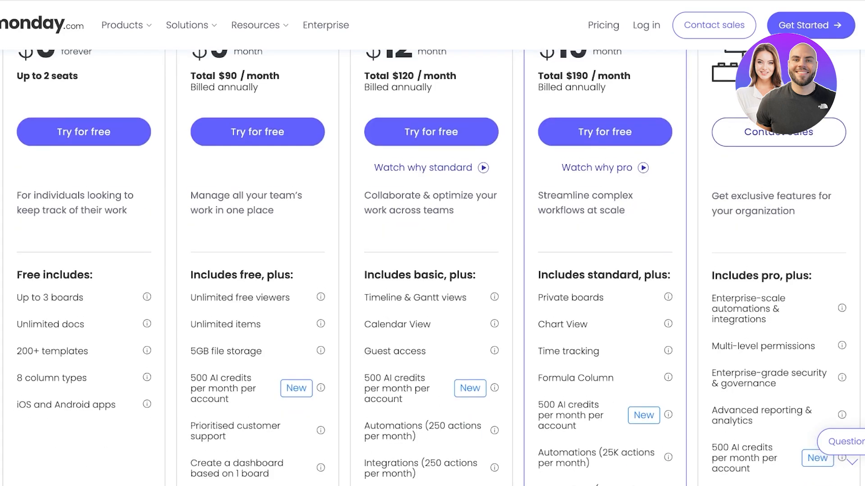
scroll(433, 267, down, 3)
scroll(432, 267, down, 1)
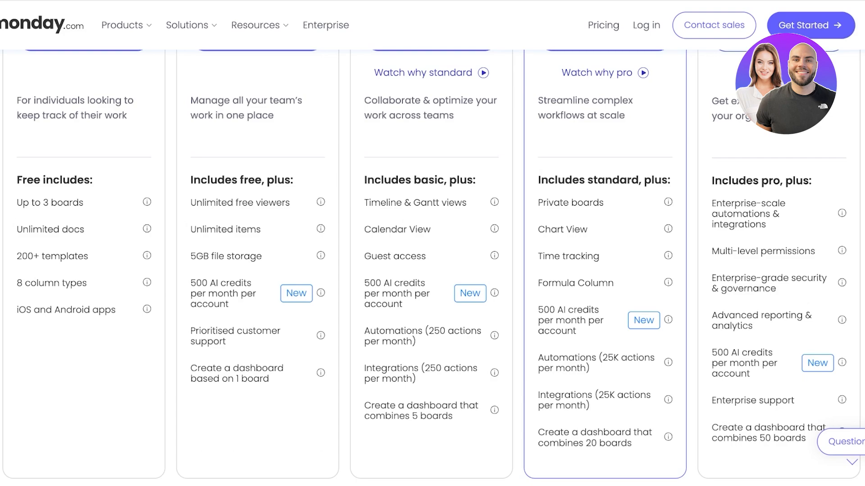
scroll(433, 267, up, 1)
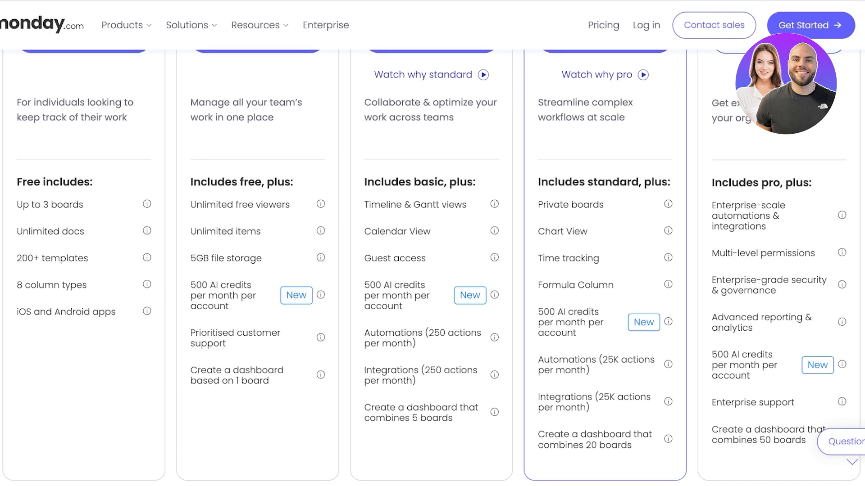
scroll(432, 268, down, 1)
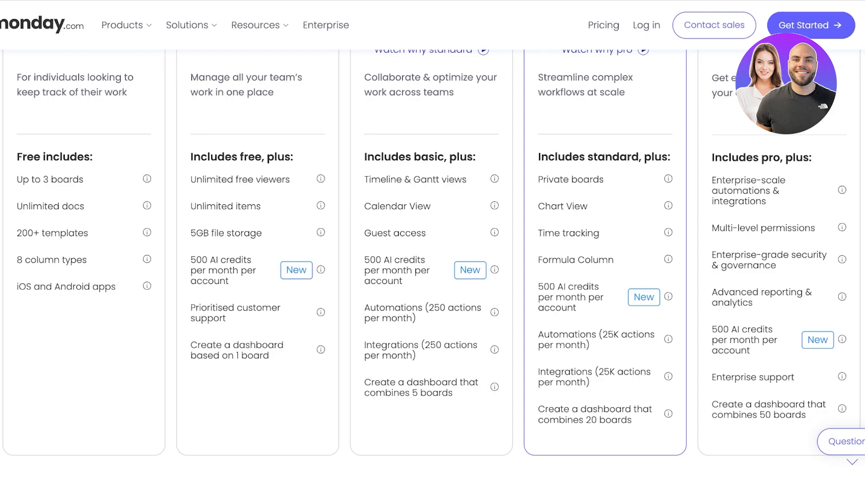
Examine the Standard plan's dashboard allowance and compare its price and features with the other plans.
drag(380, 383, 399, 393)
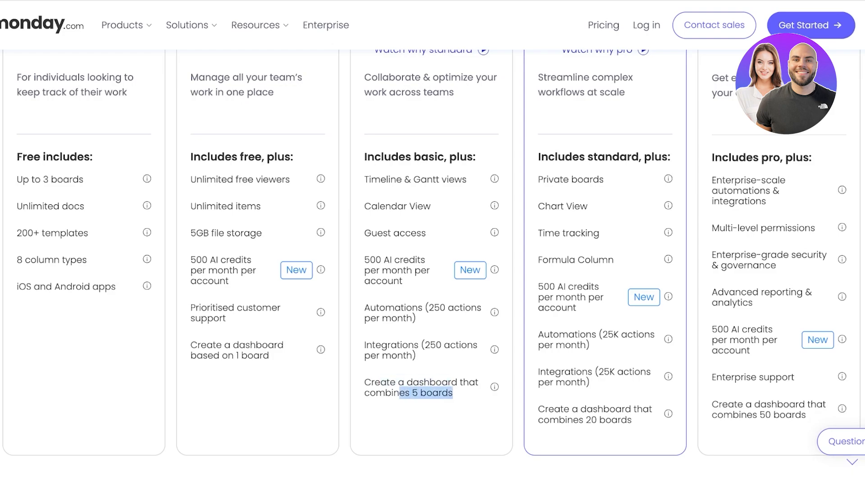
click(399, 394)
scroll(433, 267, up, 2)
scroll(432, 267, up, 4)
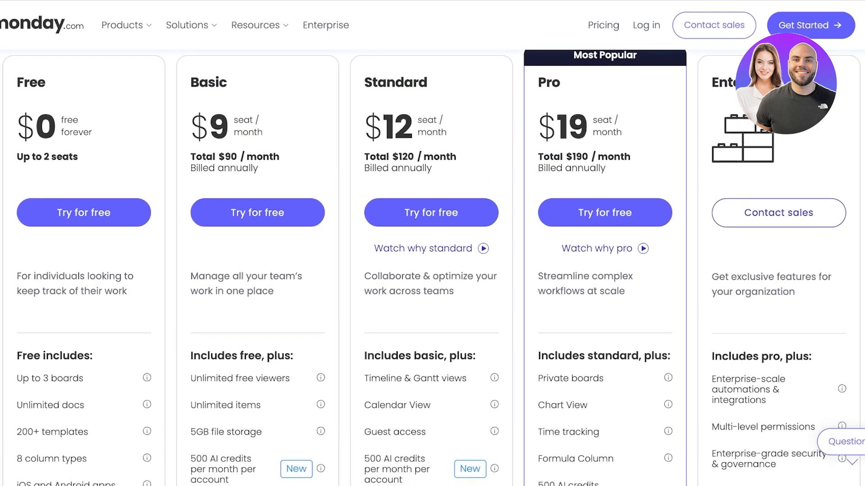
scroll(433, 267, down, 1)
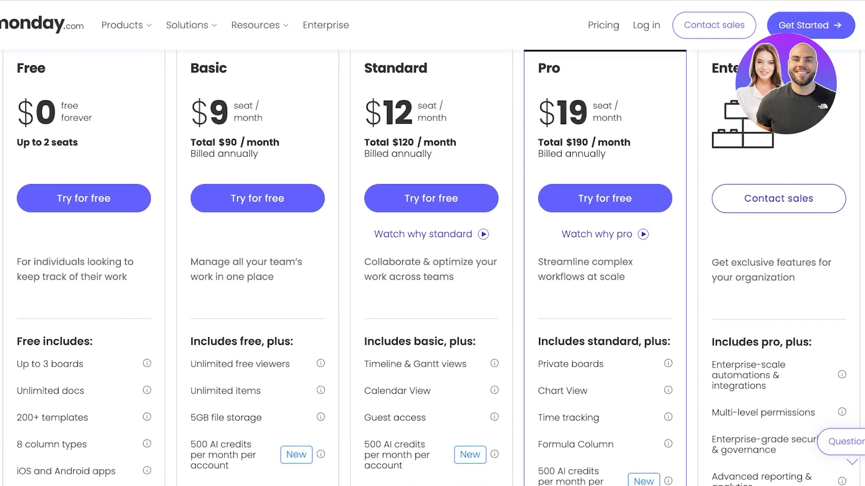
scroll(432, 268, down, 2)
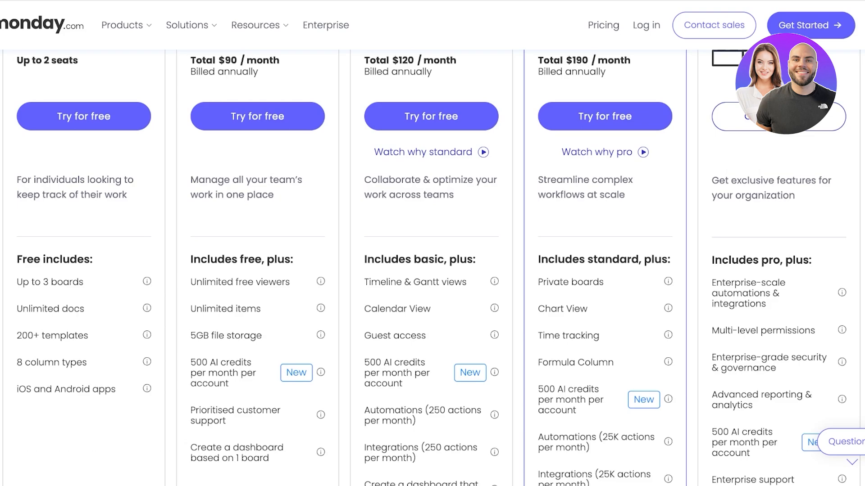
scroll(432, 268, down, 2)
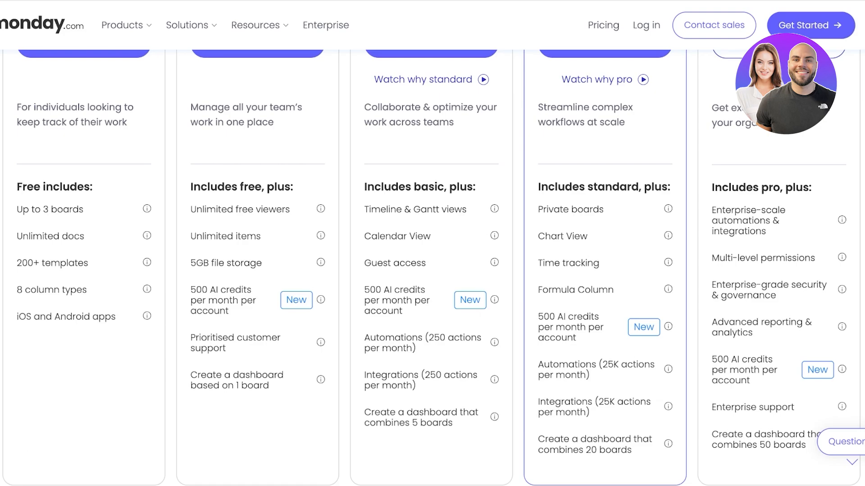
scroll(432, 270, up, 6)
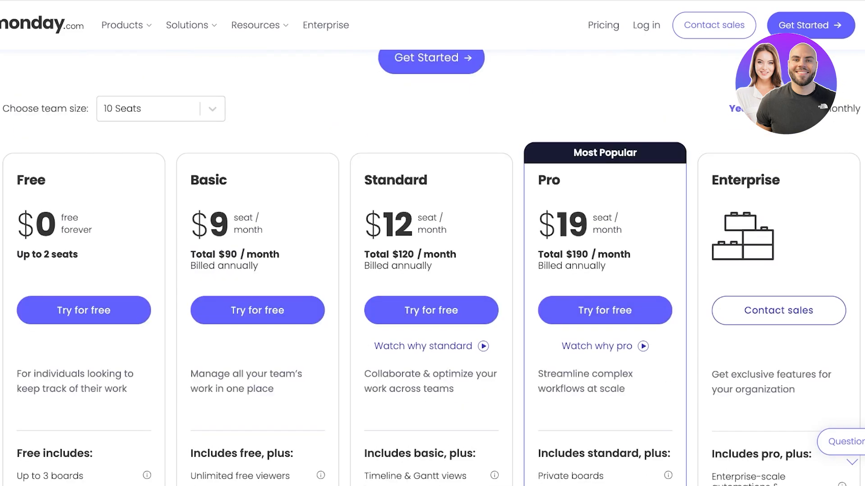
Compare the plan prices under monthly and yearly billing for 10 seats, and return to yearly billing.
scroll(432, 270, down, 3)
scroll(432, 270, up, 3)
click(805, 114)
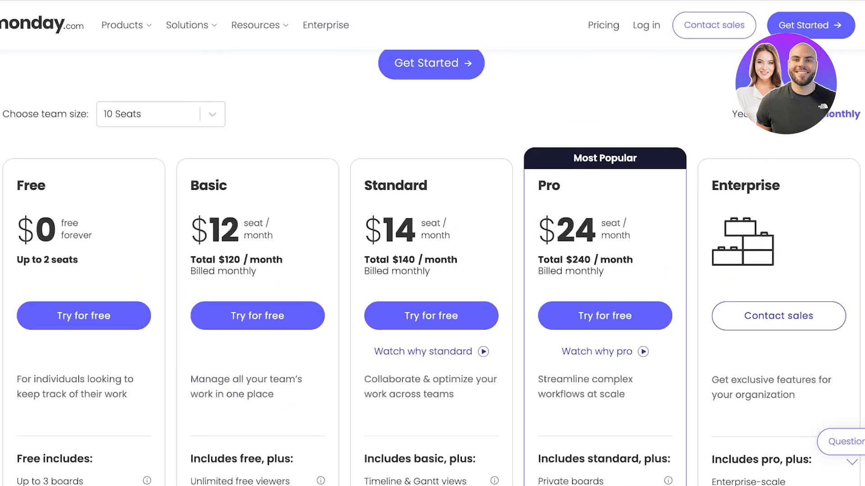
click(805, 114)
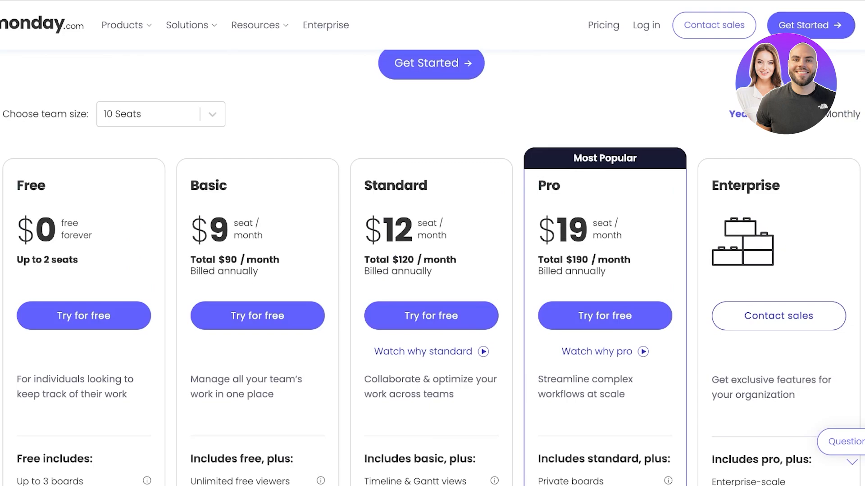
click(805, 114)
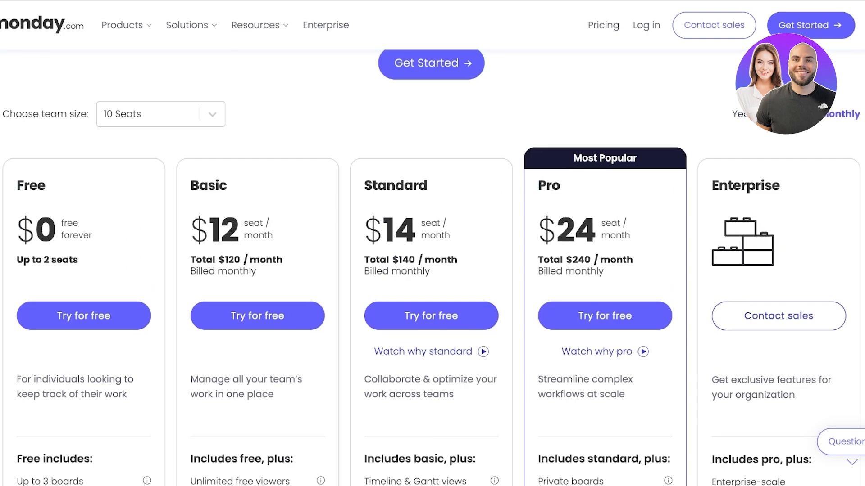
click(805, 114)
scroll(431, 267, up, 1)
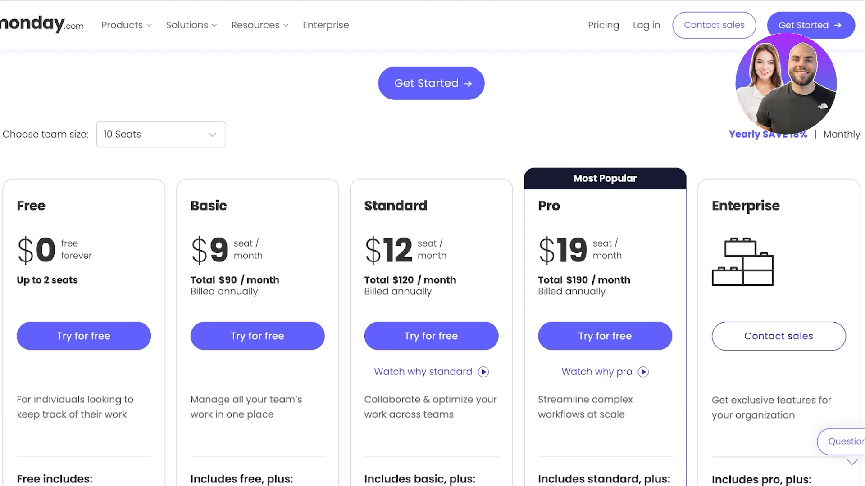
Review the Work Management, CRM, Dev and Service product choices and the yearly plan prices on the pricing page.
scroll(431, 268, up, 5)
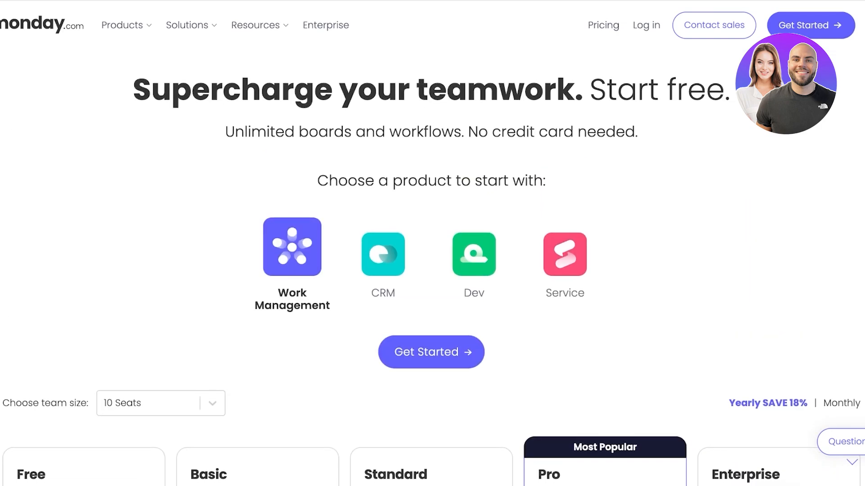
scroll(431, 267, down, 1)
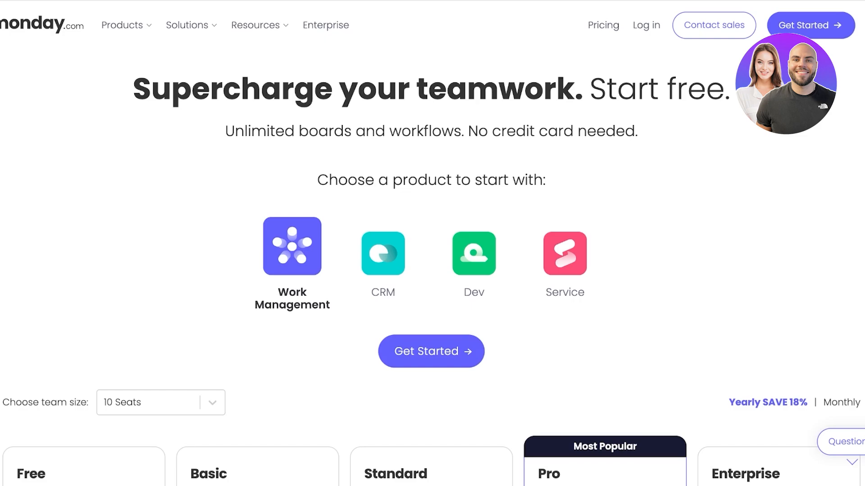
scroll(431, 267, down, 1)
scroll(431, 268, up, 1)
scroll(431, 267, down, 2)
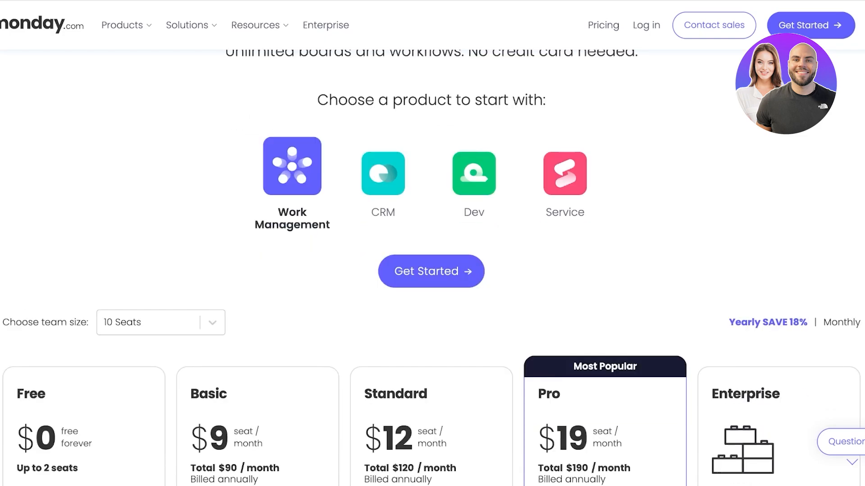
scroll(431, 267, down, 3)
scroll(431, 268, down, 1)
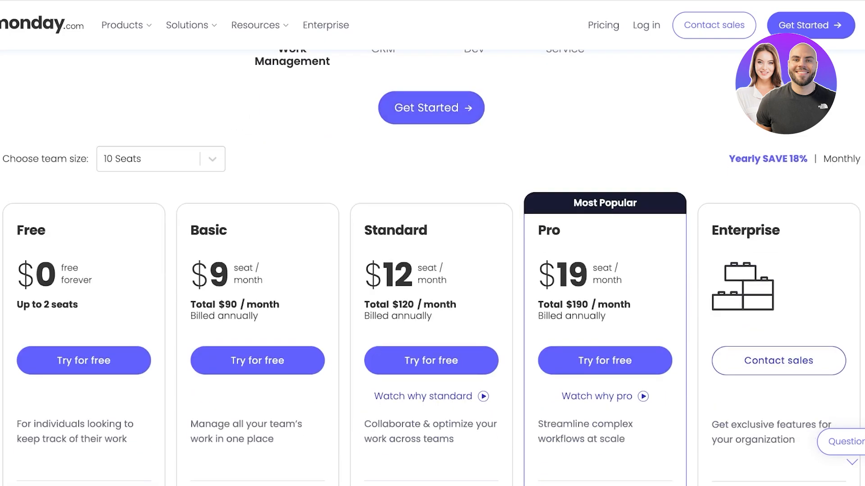
scroll(431, 268, down, 1)
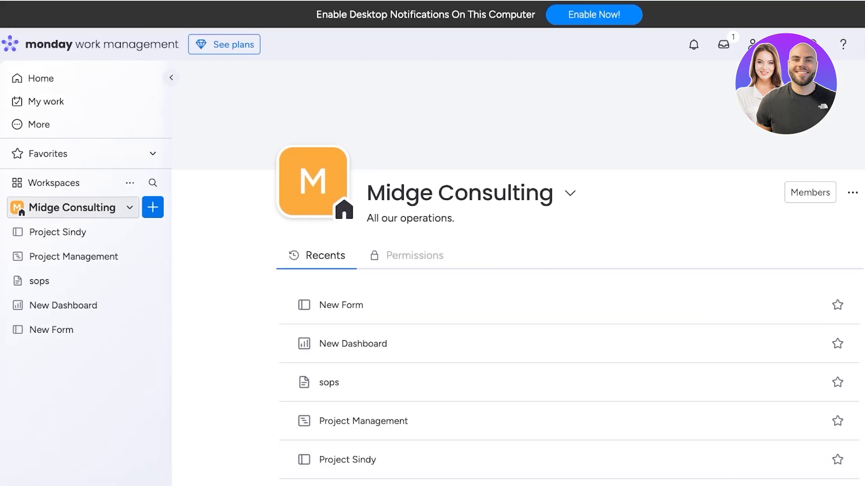
Check the favorites list beside the Midge Consulting workspace and collapse it again.
click(134, 153)
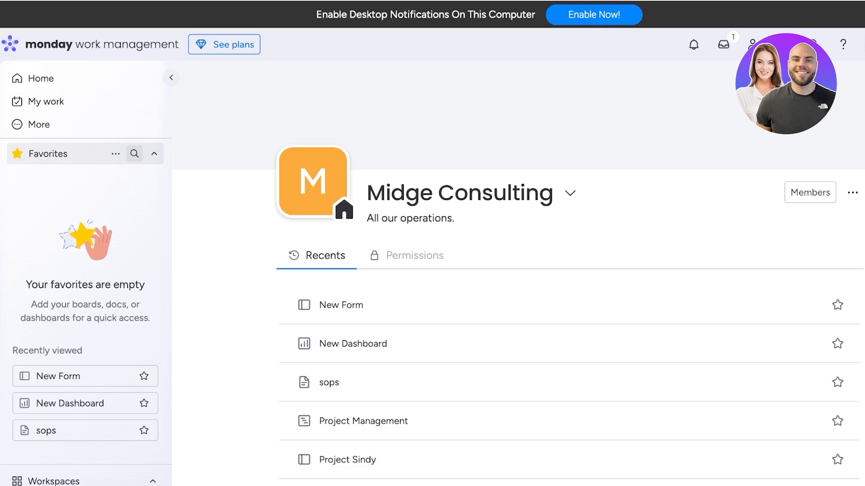
click(135, 154)
click(153, 154)
click(153, 154)
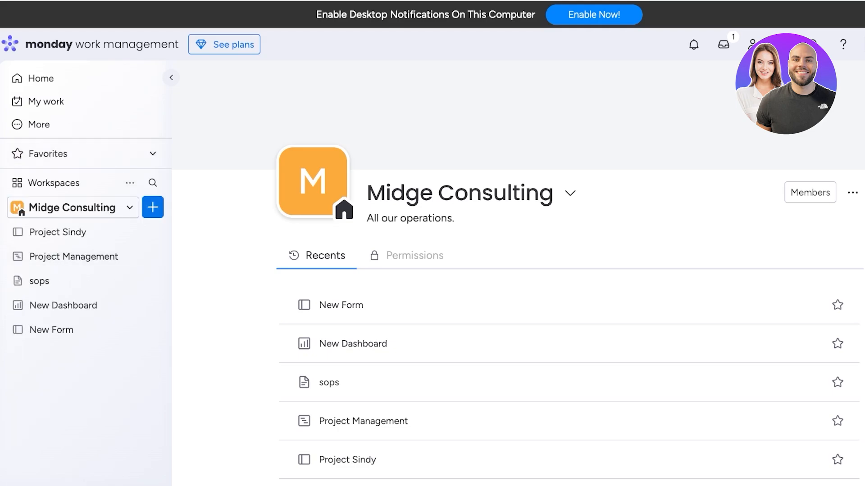
Create a new workspace named crystal with open privacy.
click(130, 183)
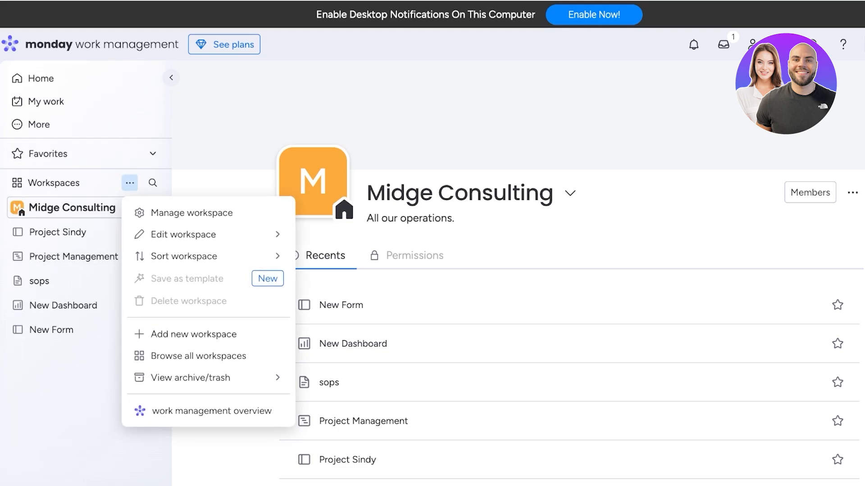
click(129, 182)
click(130, 182)
mouse_move(208, 234)
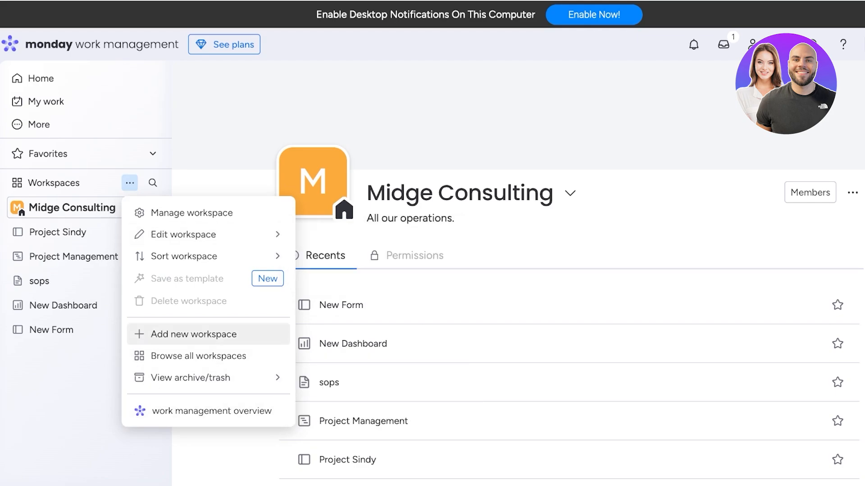
click(193, 334)
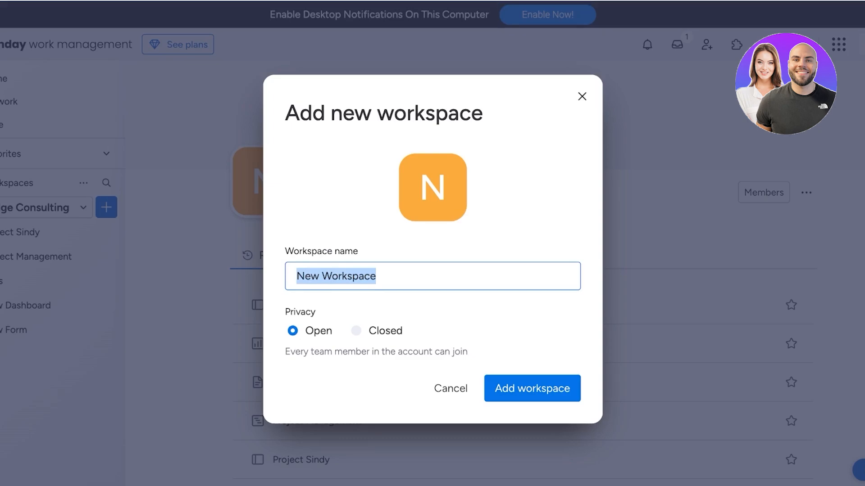
text(crystal)
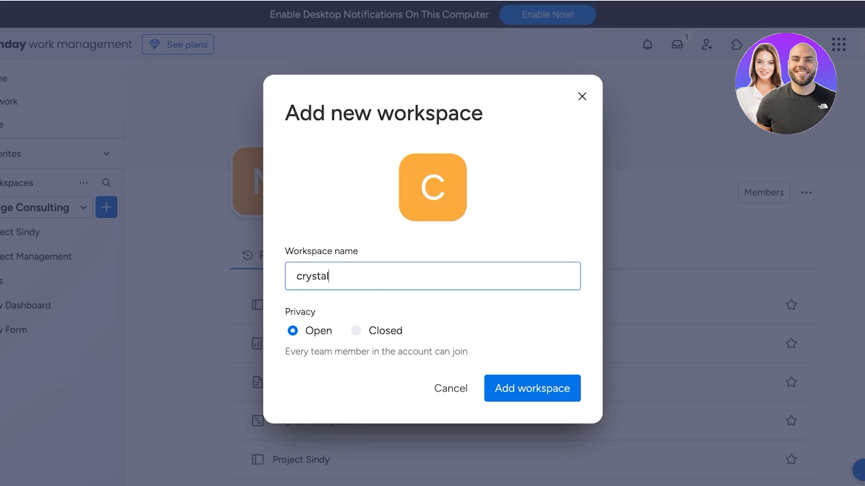
key(Return)
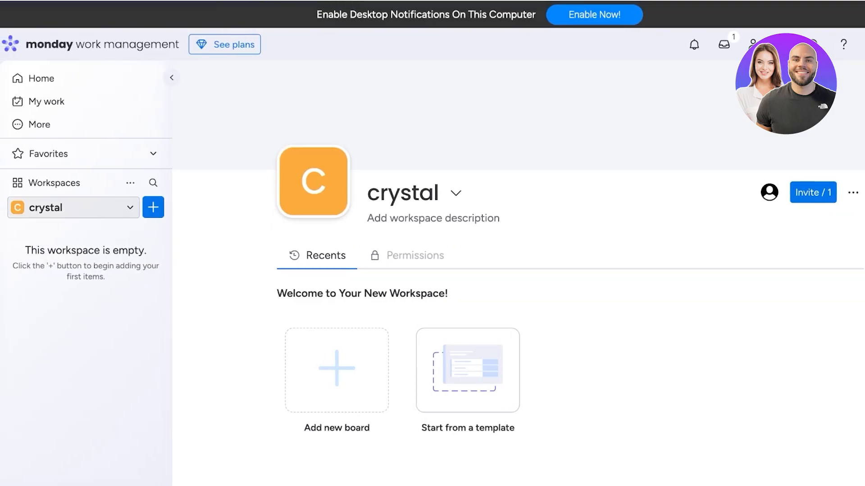
Check the list of available workspaces and add a new board to the crystal workspace.
click(72, 208)
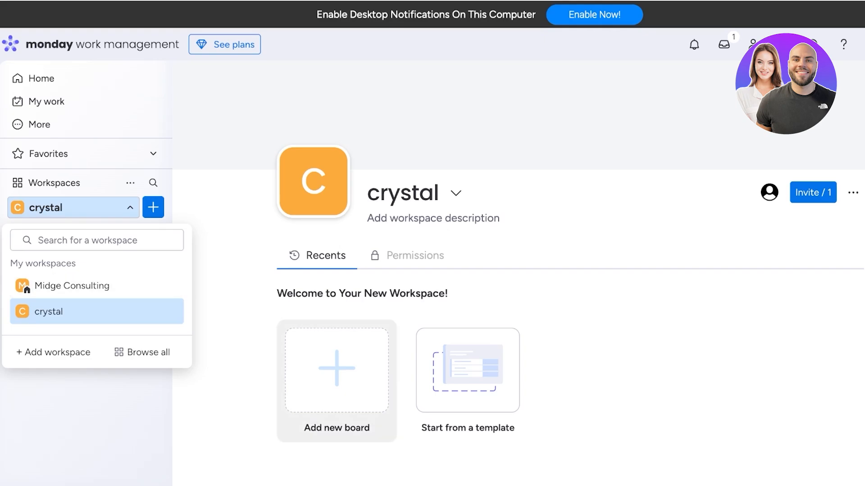
click(336, 368)
click(584, 406)
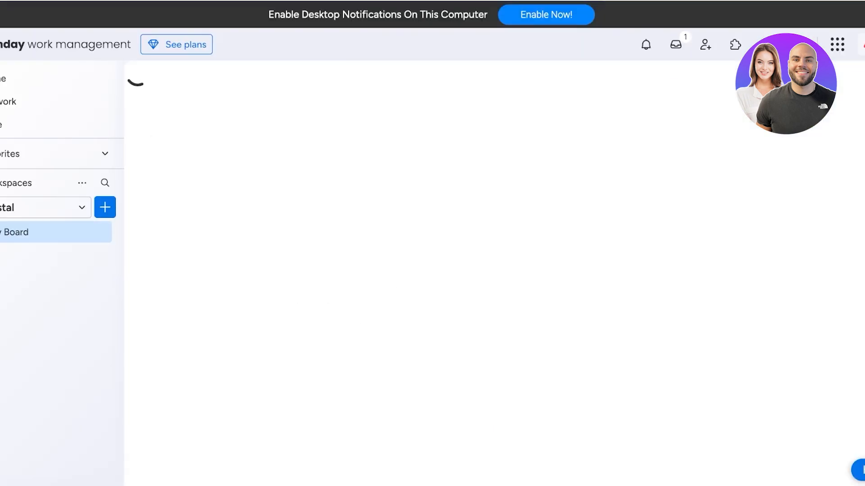
click(105, 208)
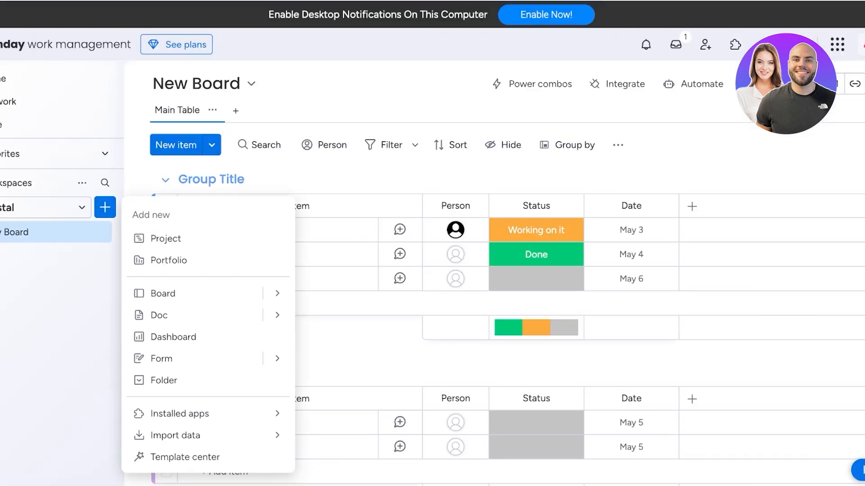
click(163, 294)
click(579, 428)
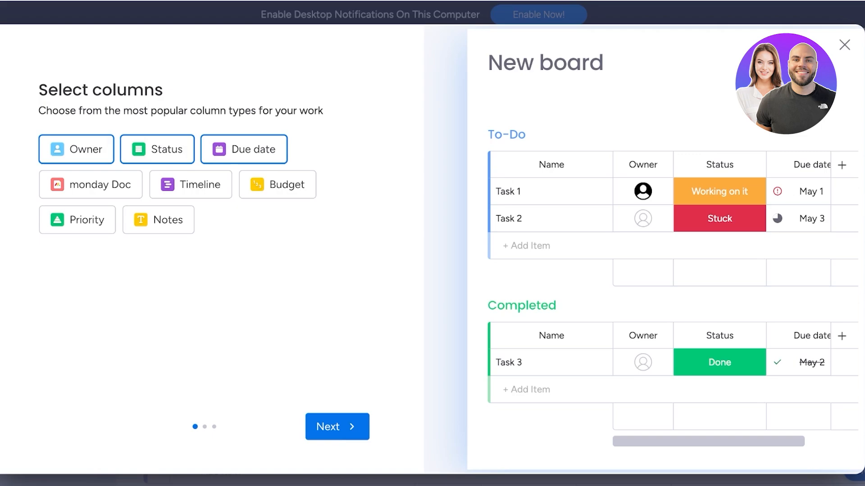
click(845, 44)
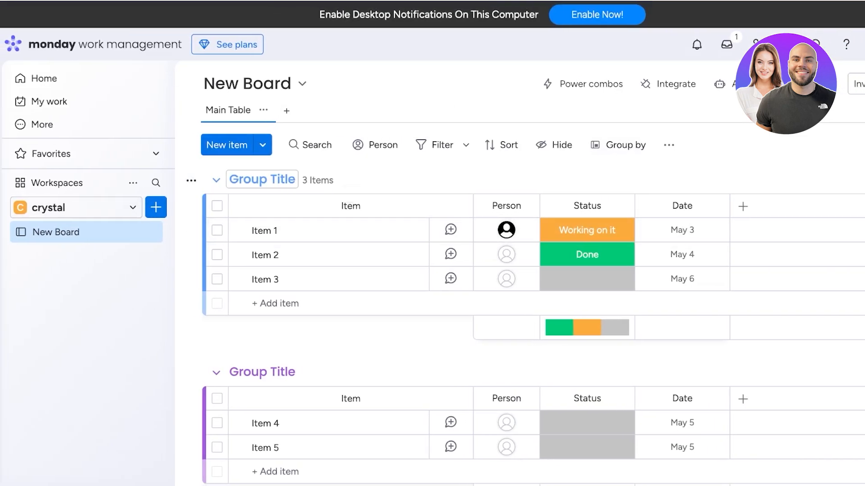
Check the Date column's options for duplicating the column and changing its type, leaving the column as it is.
click(715, 206)
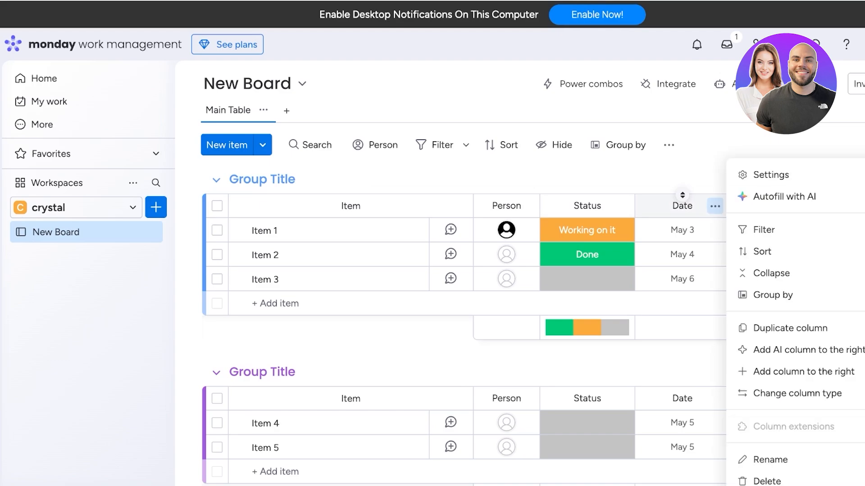
mouse_move(797, 393)
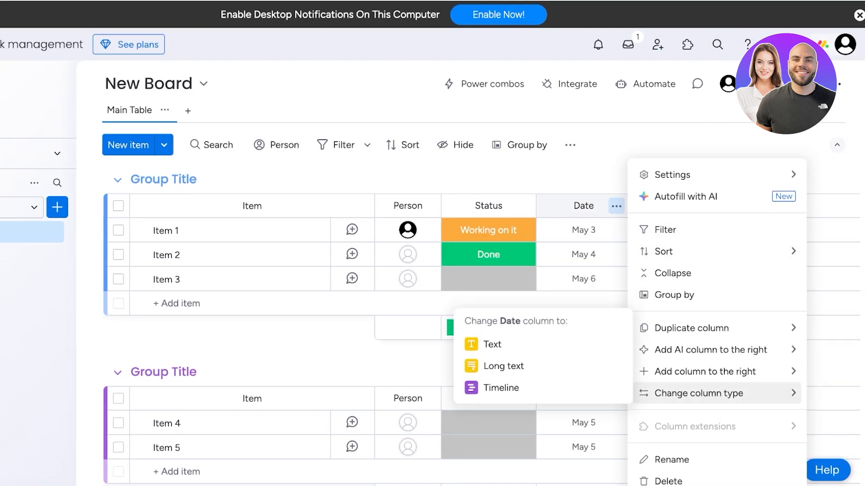
mouse_move(795, 328)
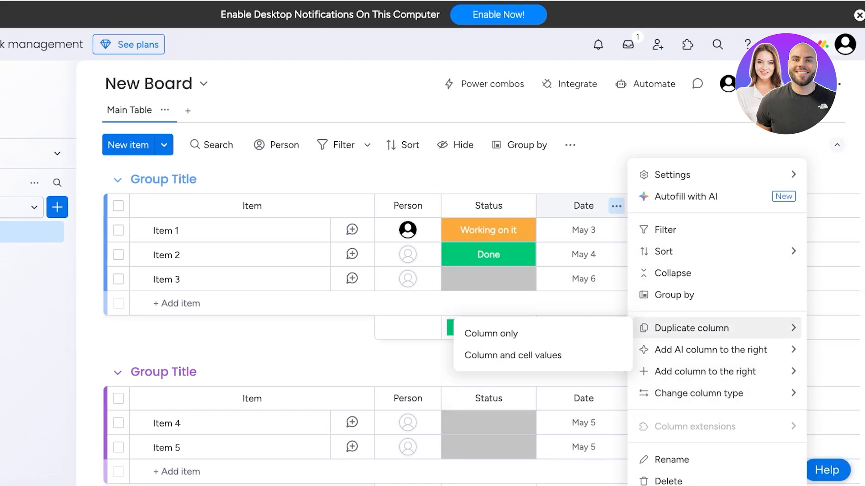
mouse_move(717, 393)
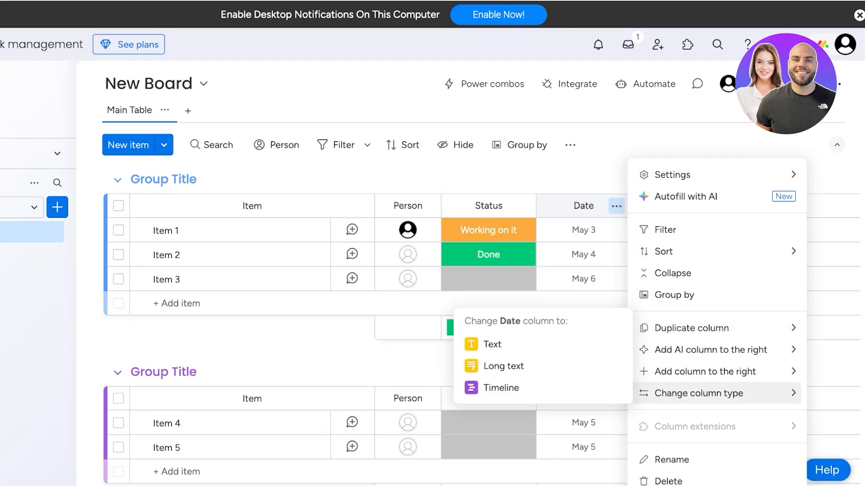
mouse_move(716, 371)
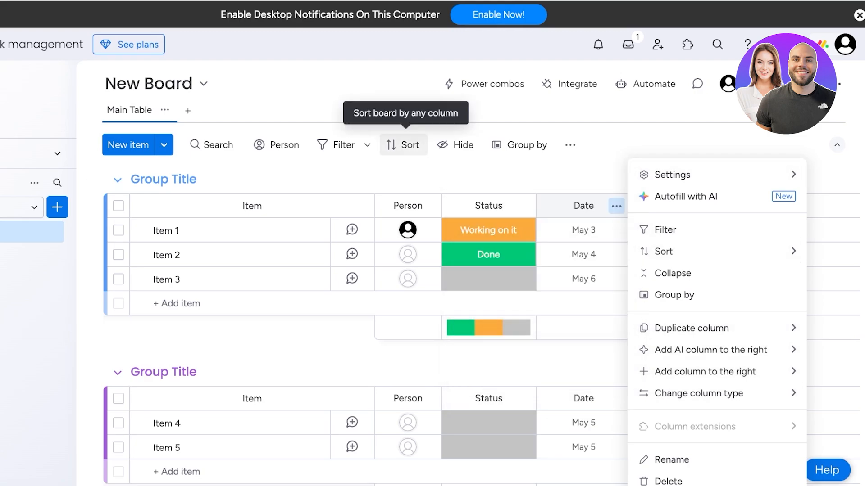
key(Escape)
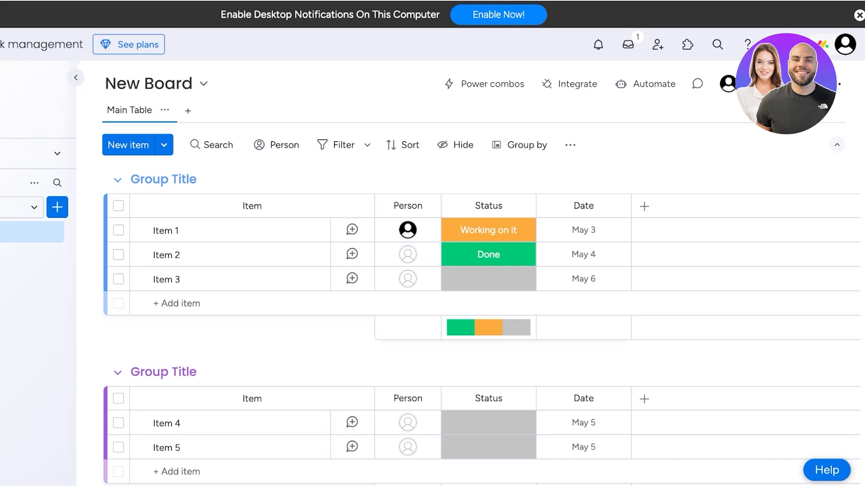
Check the workspace list, and look through the recently visited items, update feed and workspaces on the home page.
click(35, 208)
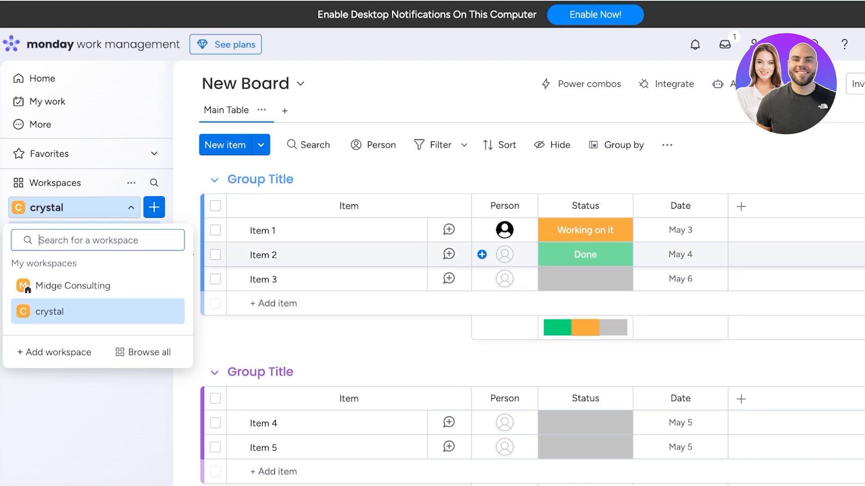
click(42, 79)
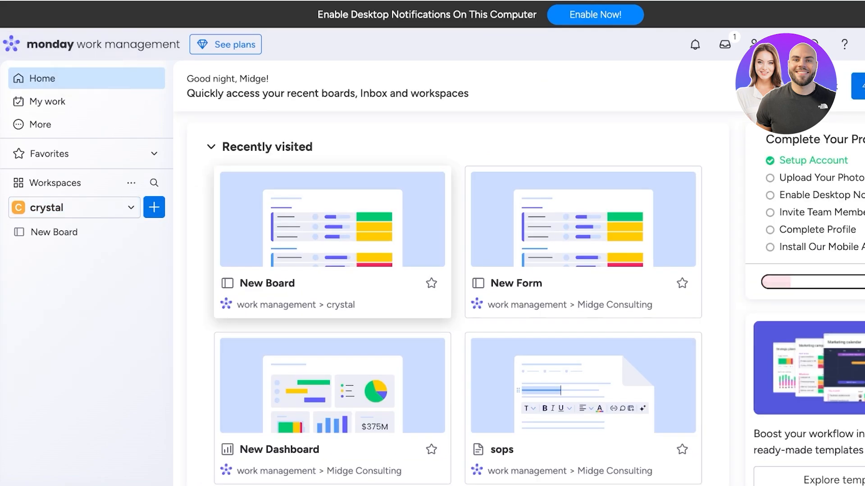
scroll(333, 176, down, 6)
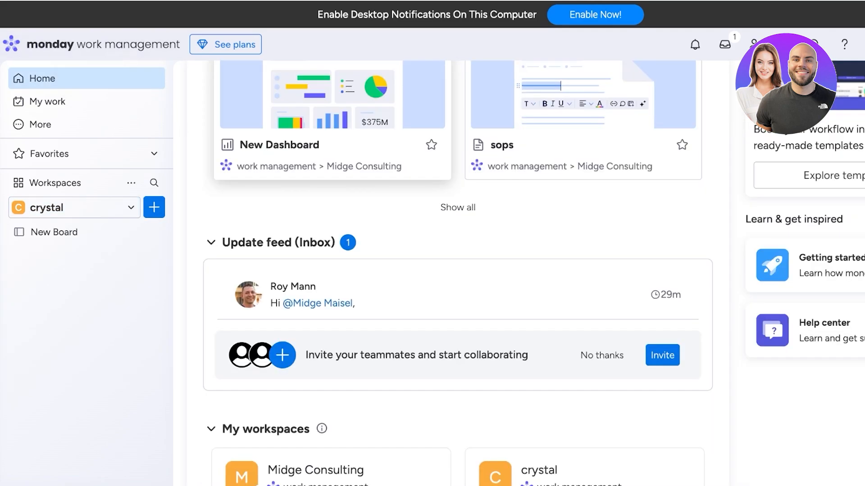
scroll(450, 271, up, 7)
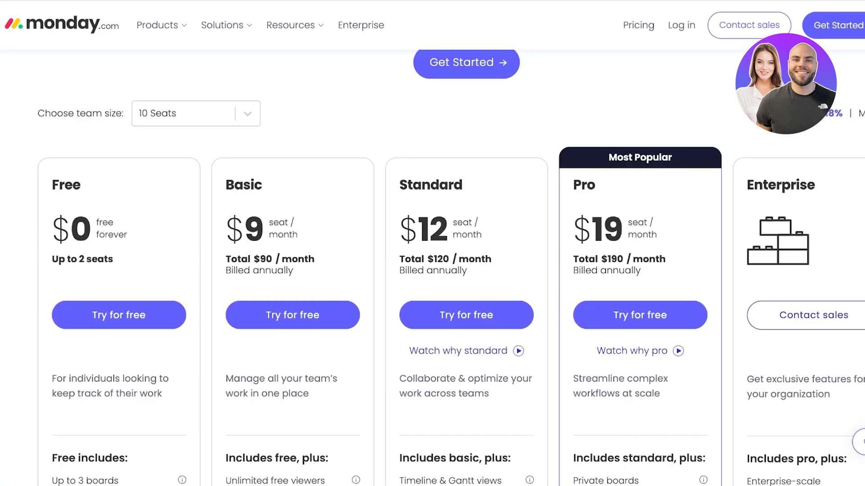
Compare the yearly prices and included features of the Free, Basic, Standard, Pro and Enterprise plans on the pricing page.
scroll(433, 271, down, 4)
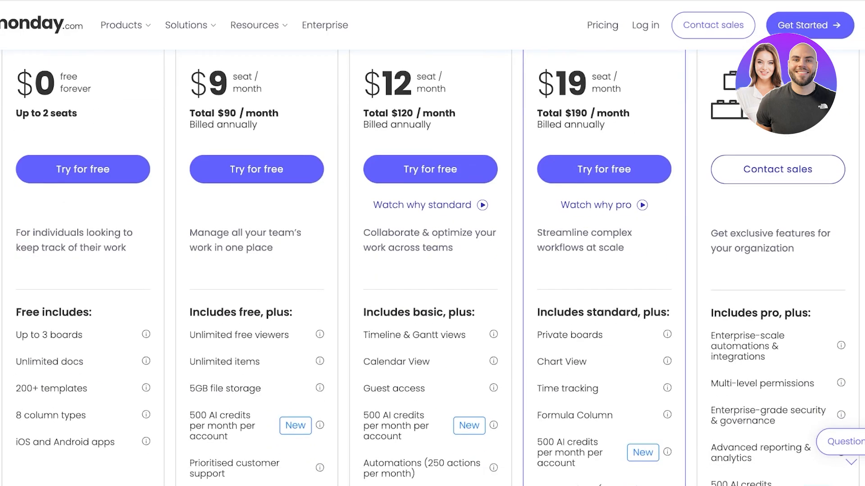
scroll(432, 271, up, 3)
scroll(432, 270, up, 3)
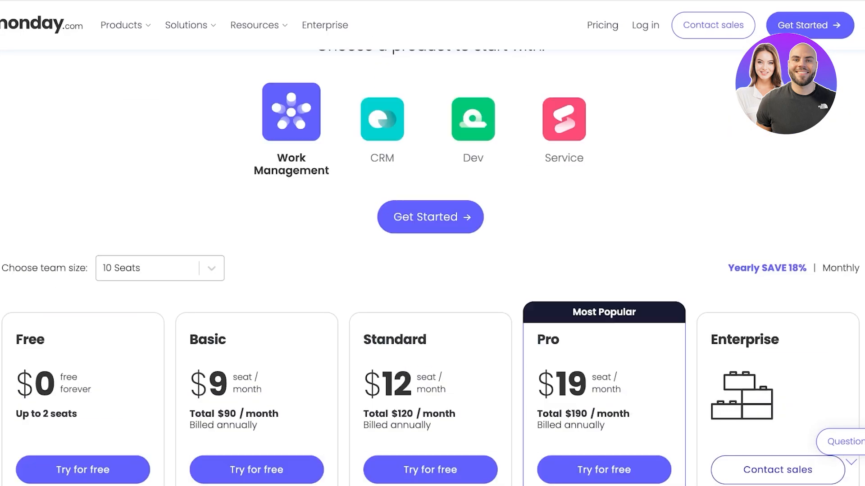
scroll(432, 270, up, 3)
scroll(433, 270, down, 8)
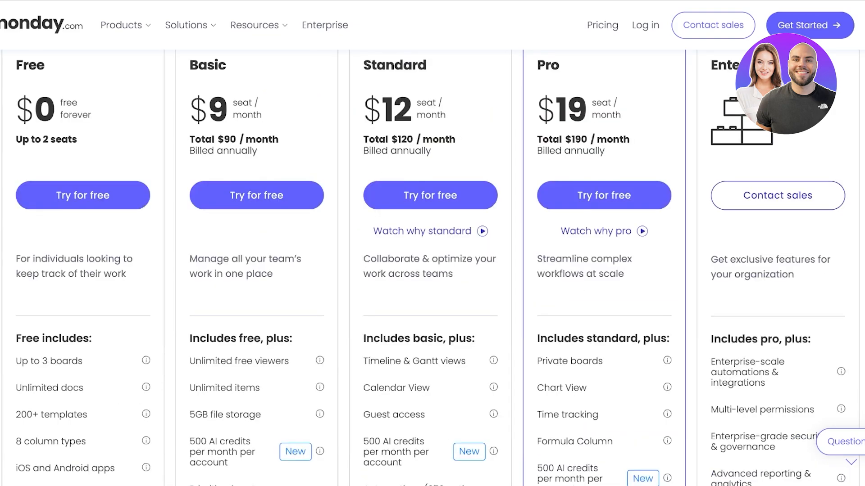
scroll(432, 271, up, 2)
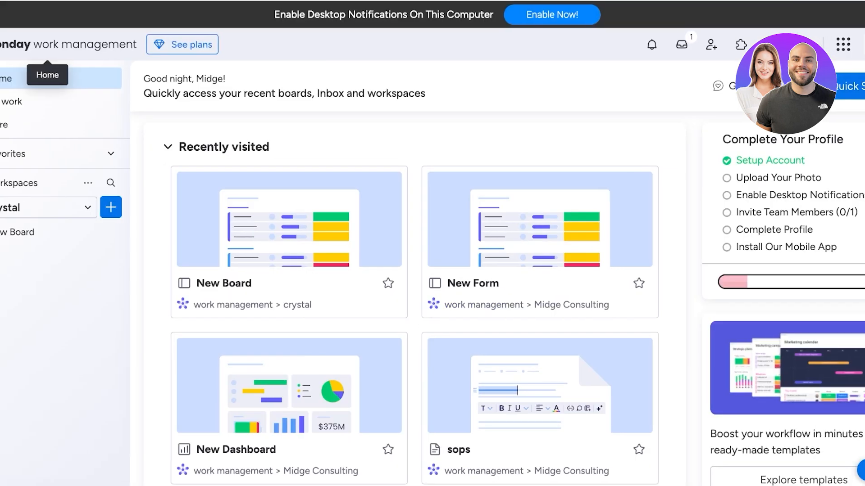
Return to New Board in the crystal workspace, check the updates of Item 2 and look over both item groups.
click(54, 231)
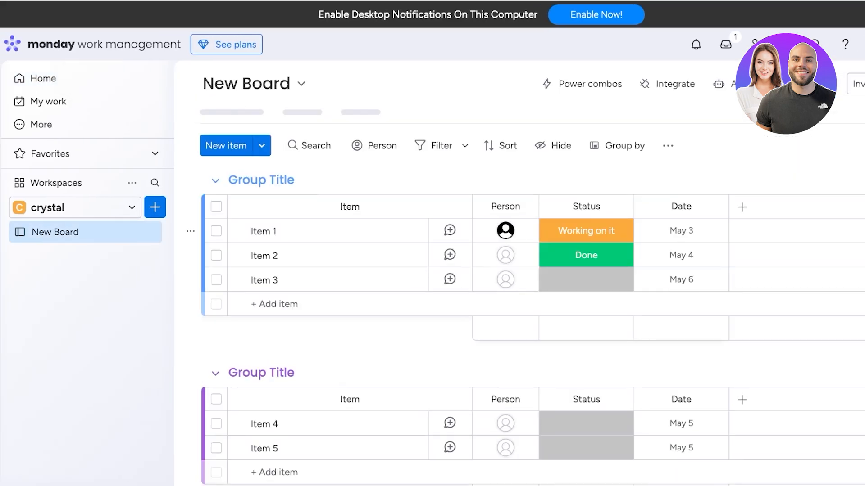
click(449, 255)
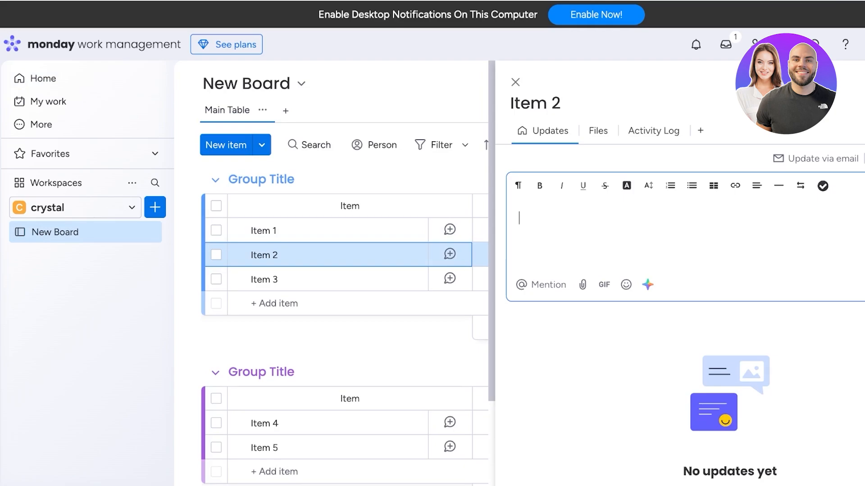
click(515, 82)
scroll(360, 212, down, 1)
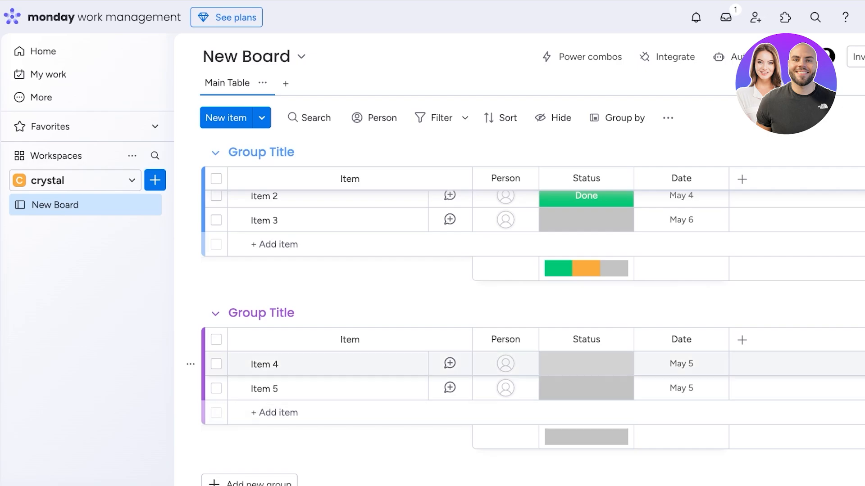
scroll(533, 330, up, 1)
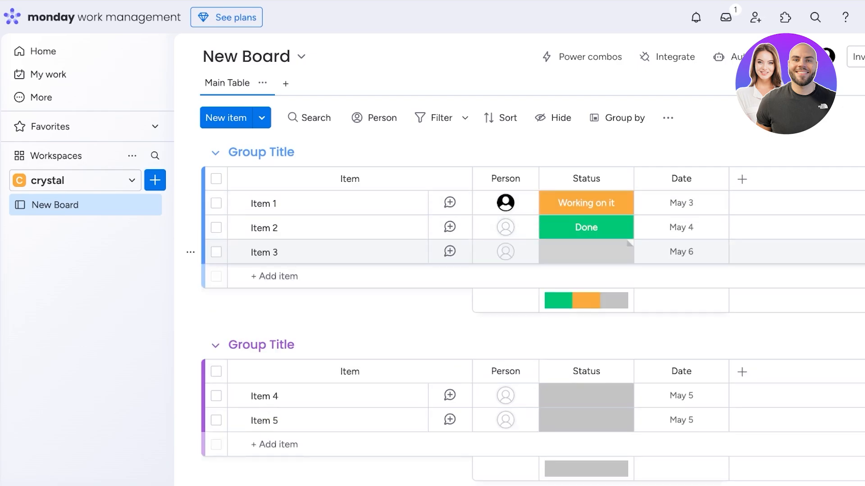